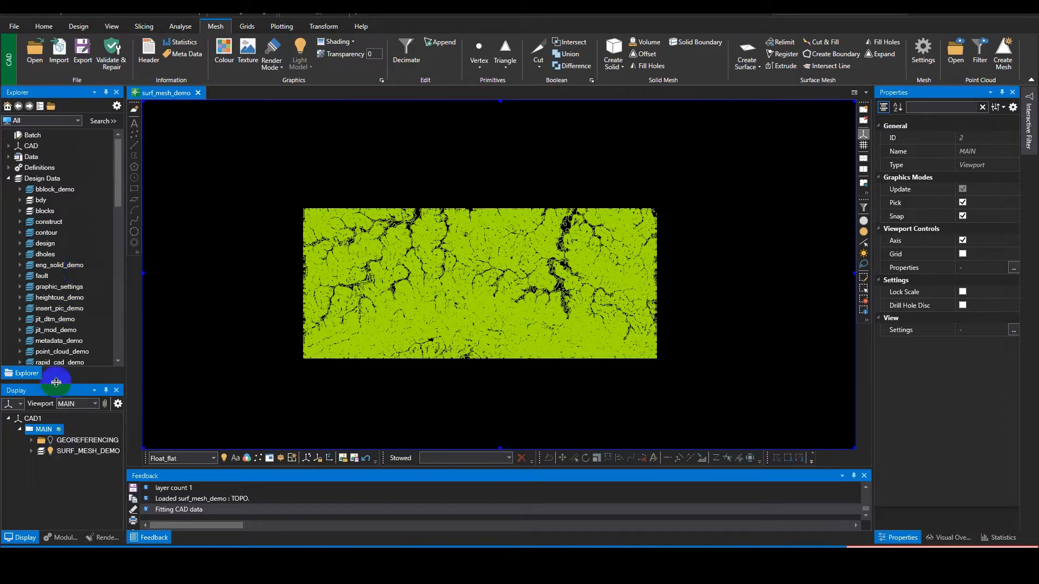
# Step: Unload the TOPO layer of surf_mesh_demo and load the SIT_1 layer instead
pyautogui.scroll(-7, 70, 314)
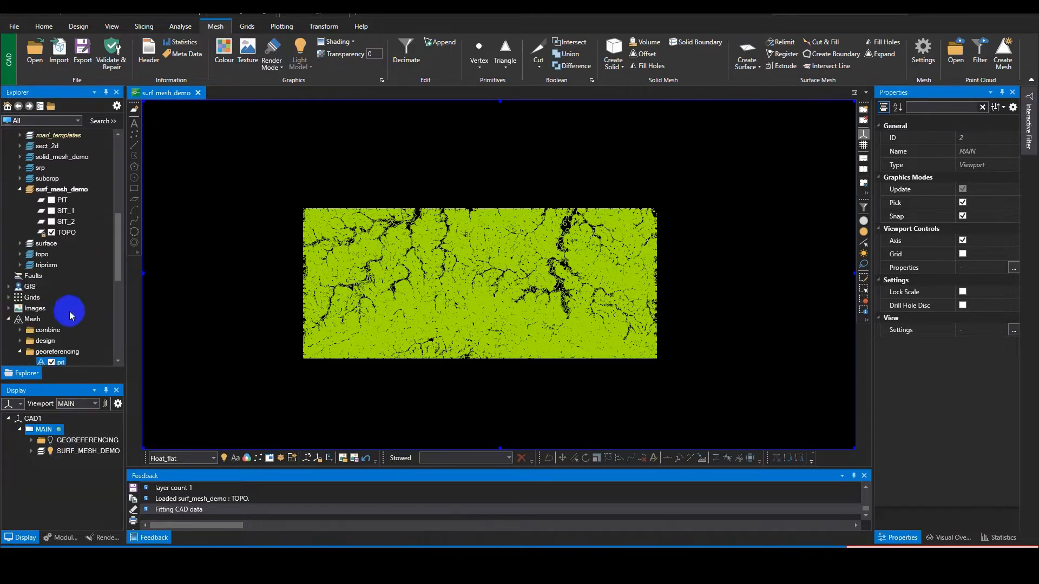
pyautogui.moveTo(51, 234)
pyautogui.mouseDown()
pyautogui.moveTo(49, 214)
pyautogui.moveTo(53, 223)
pyautogui.mouseUp()
pyautogui.click(51, 231)
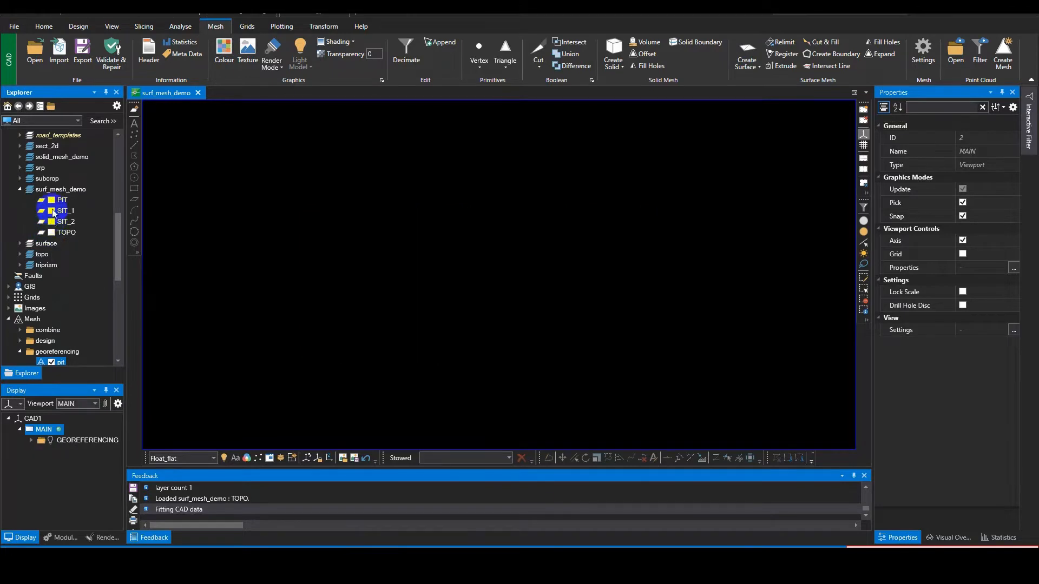
pyautogui.click(51, 211)
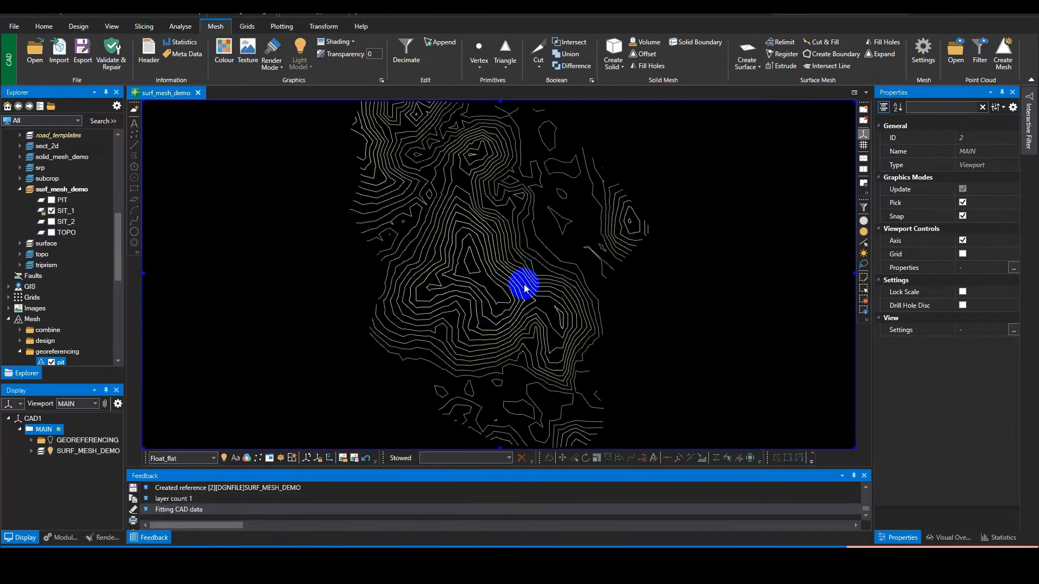
# Step: Begin a Create Surface operation and select all SIT_1 contour lines as its elements
pyautogui.click(746, 52)
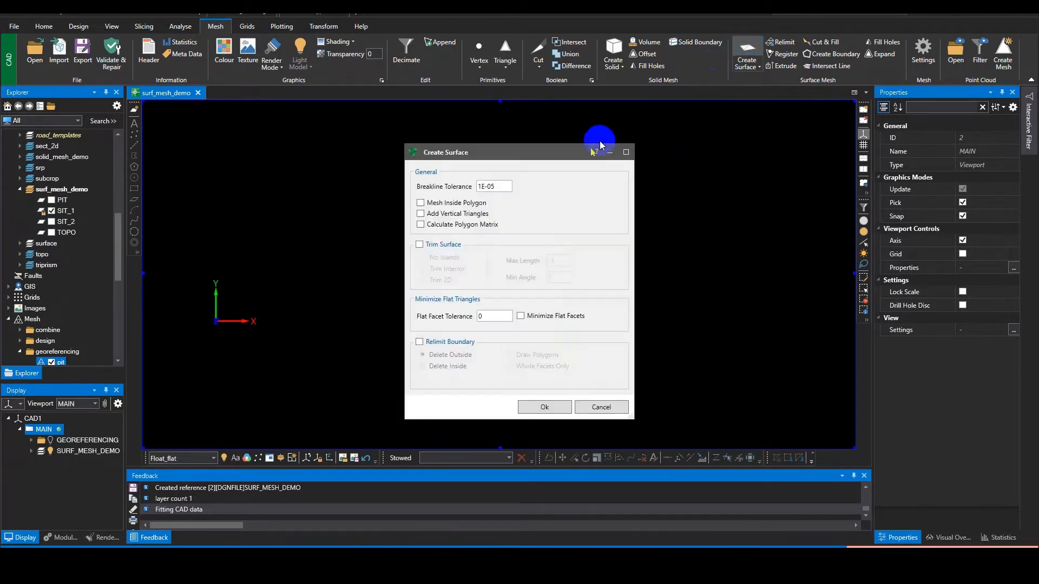
pyautogui.moveTo(526, 155); pyautogui.dragTo(755, 151)
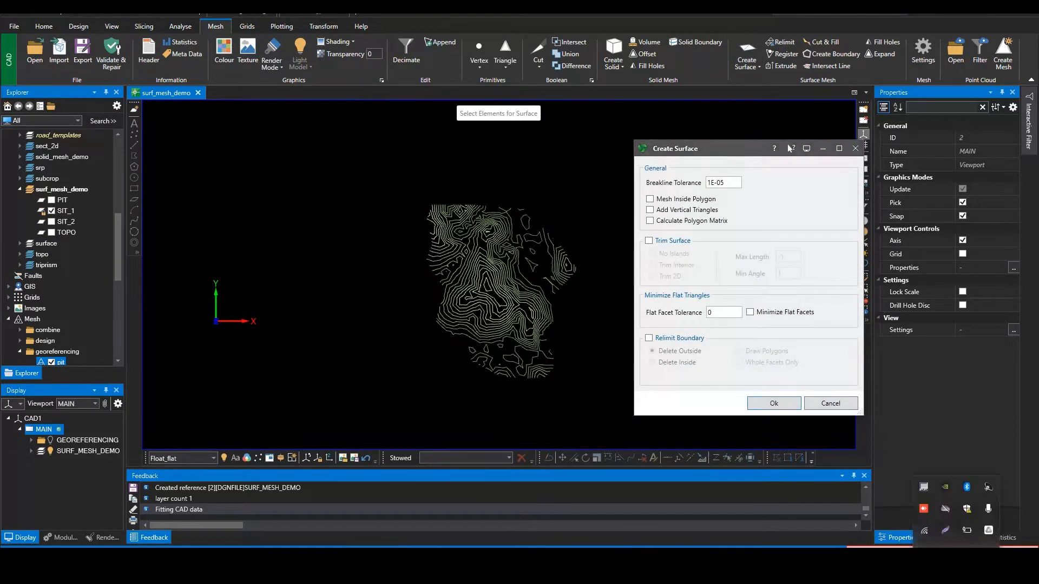
pyautogui.moveTo(583, 328); pyautogui.dragTo(535, 309, button='middle')
pyautogui.moveTo(560, 398); pyautogui.dragTo(338, 165)
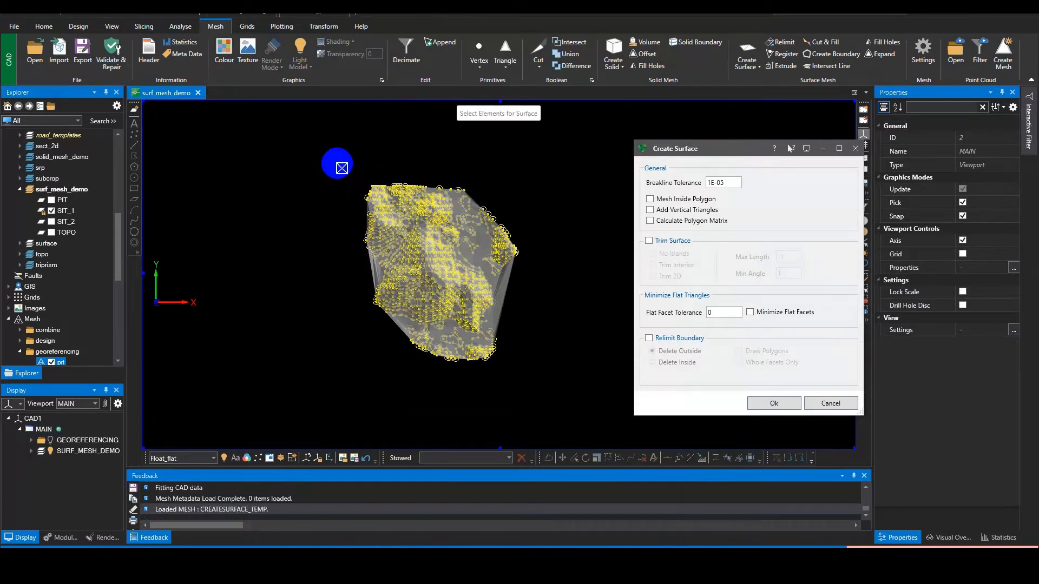
# Step: Turn on Trim Surface for the new mesh with a maximum length of 35
pyautogui.click(661, 240)
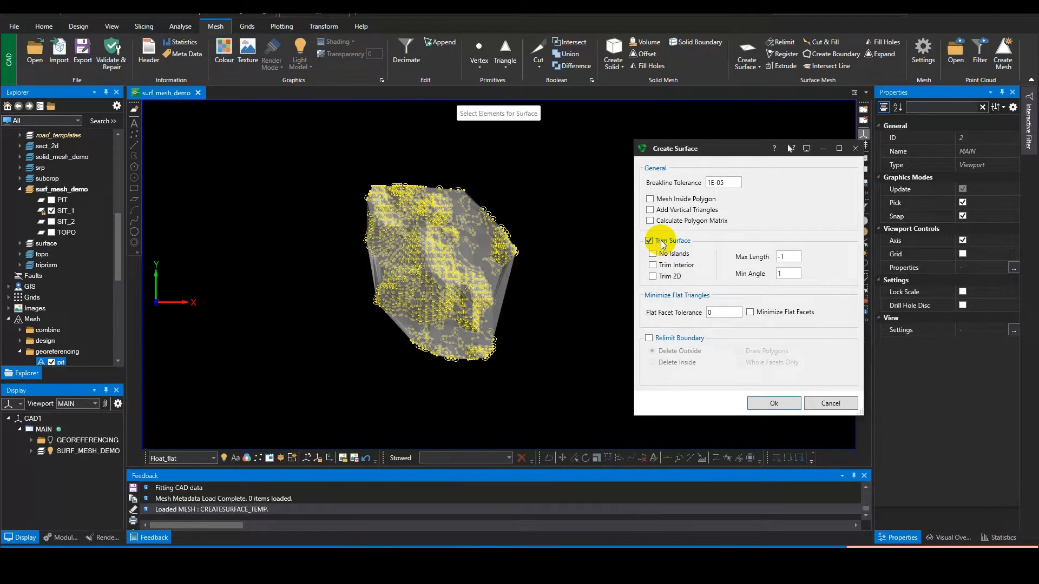
pyautogui.doubleClick(775, 258)
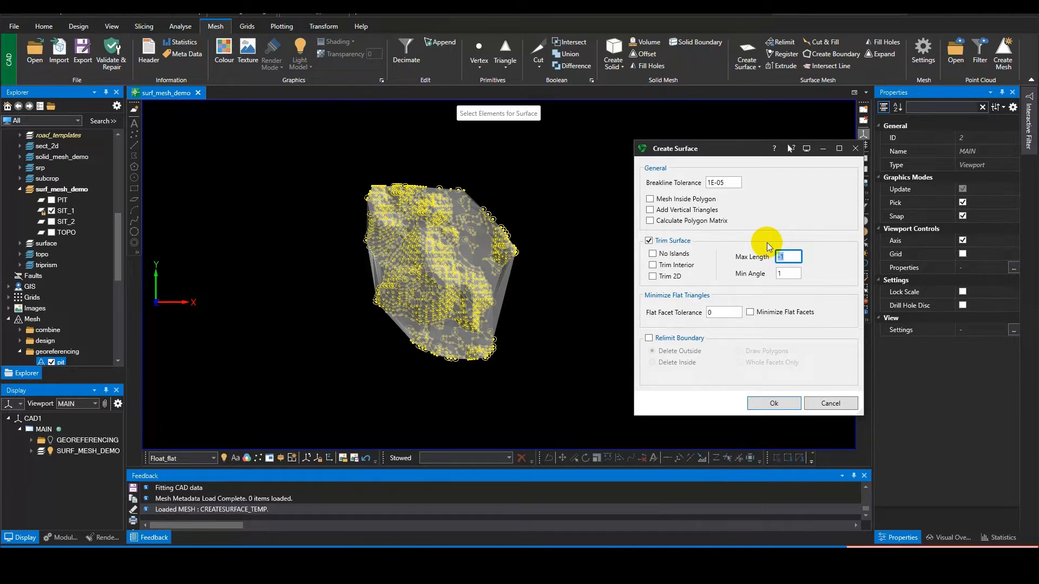
pyautogui.click(792, 277)
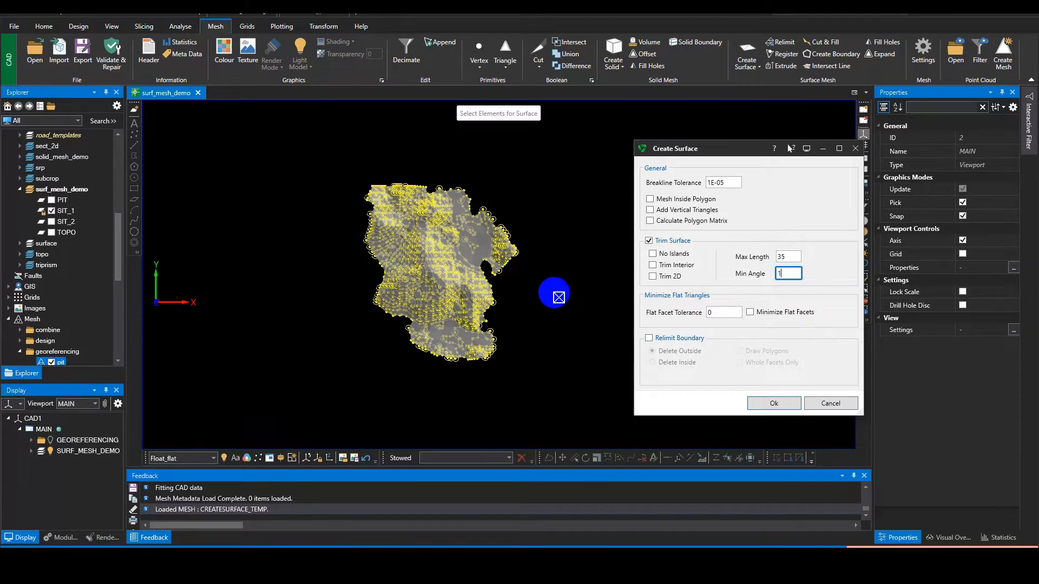
# Step: Inspect the trimmed edges and triangulation of the surface preview up close
pyautogui.moveTo(559, 298); pyautogui.dragTo(537, 322, button='middle')
pyautogui.scroll(4, 474, 274)
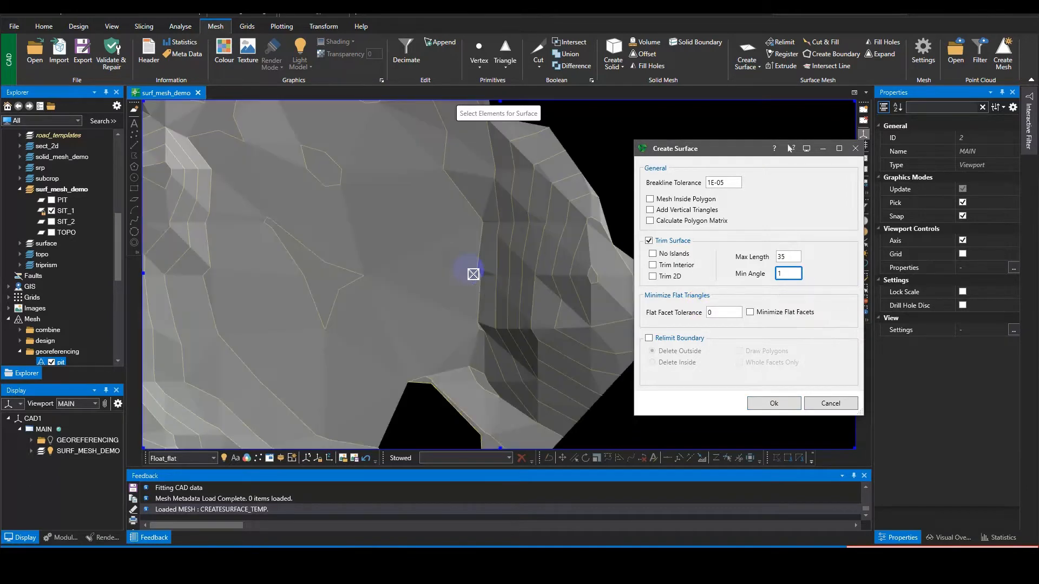
pyautogui.scroll(-2, 475, 275)
pyautogui.scroll(3, 522, 263)
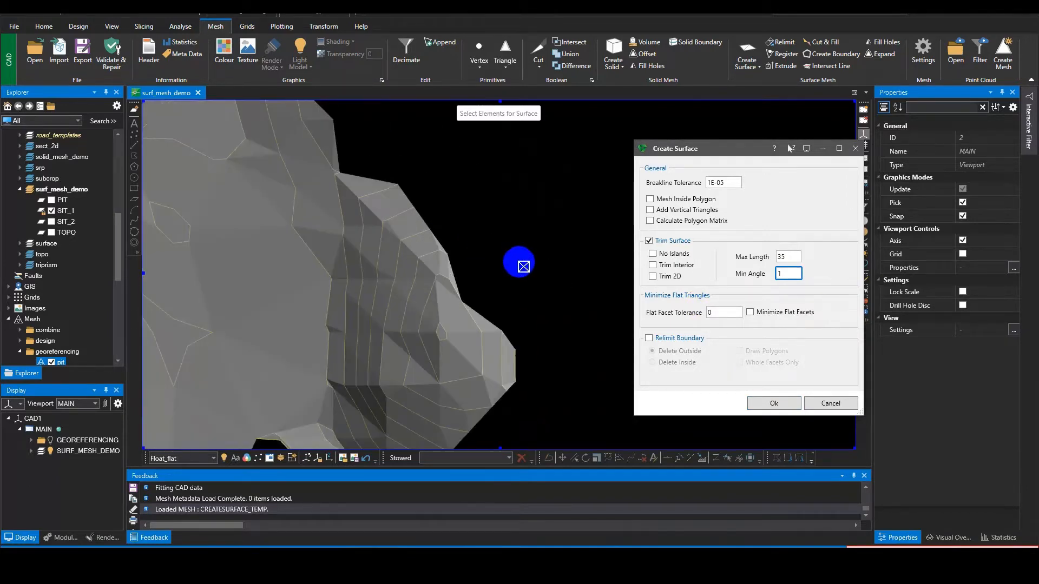
pyautogui.scroll(-3, 518, 262)
pyautogui.scroll(-2, 449, 341)
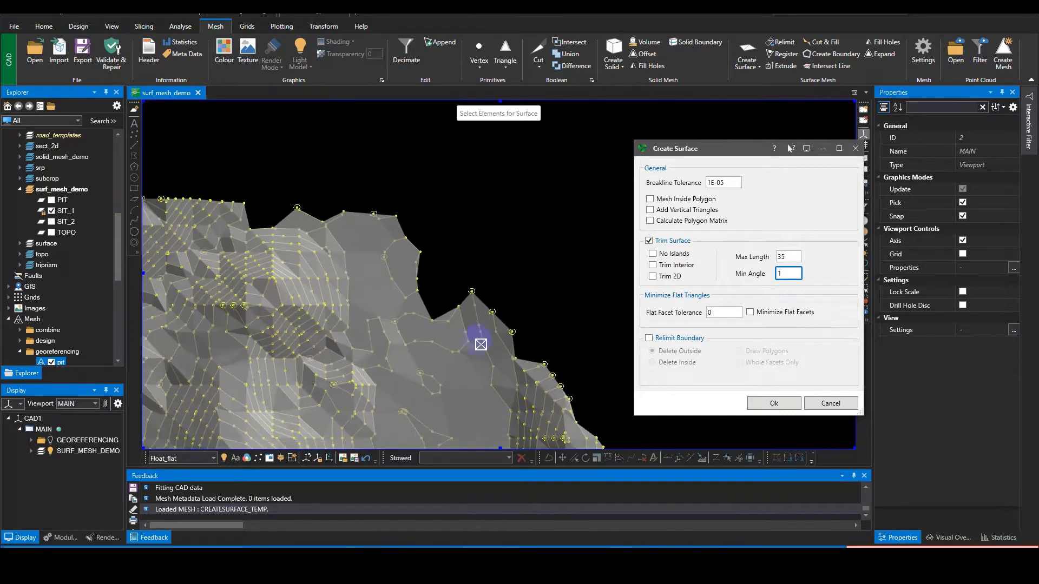
pyautogui.scroll(4, 453, 298)
pyautogui.scroll(-3, 458, 302)
pyautogui.scroll(4, 455, 281)
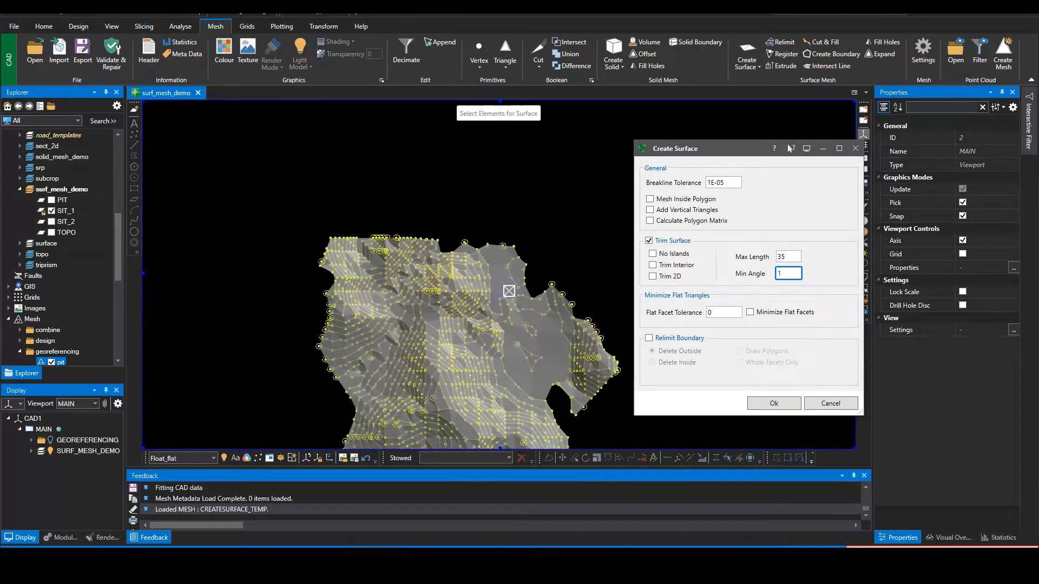
pyautogui.scroll(-4, 464, 255)
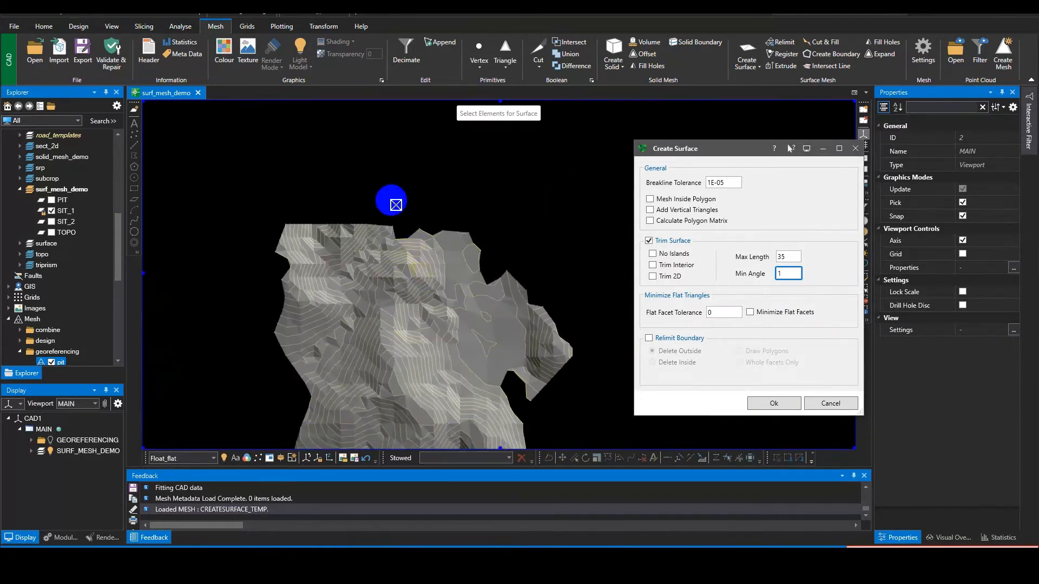
pyautogui.scroll(3, 366, 290)
pyautogui.scroll(-1, 377, 331)
pyautogui.scroll(2, 382, 343)
pyautogui.scroll(-3, 390, 352)
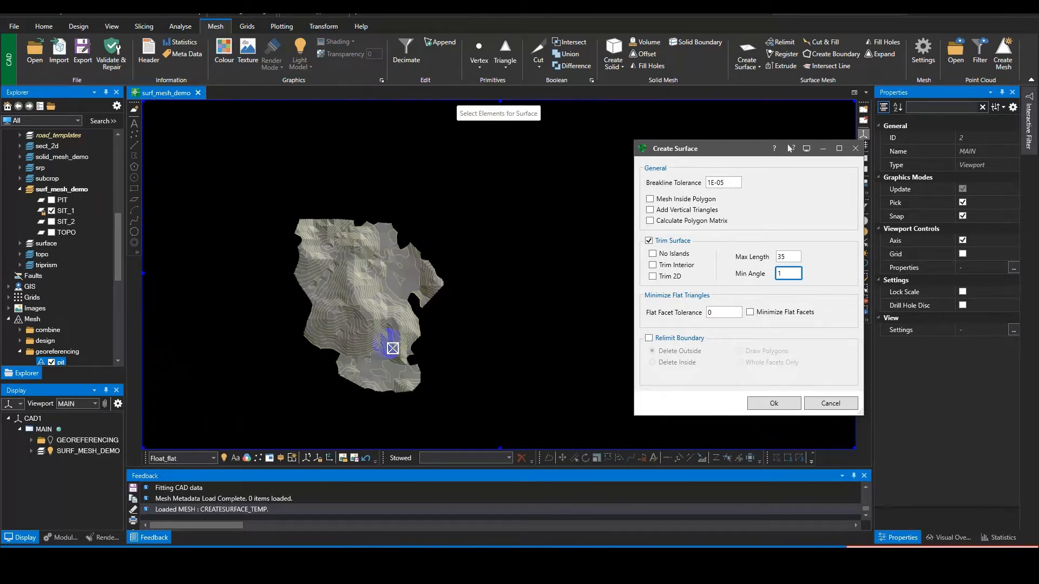
pyautogui.click(415, 311)
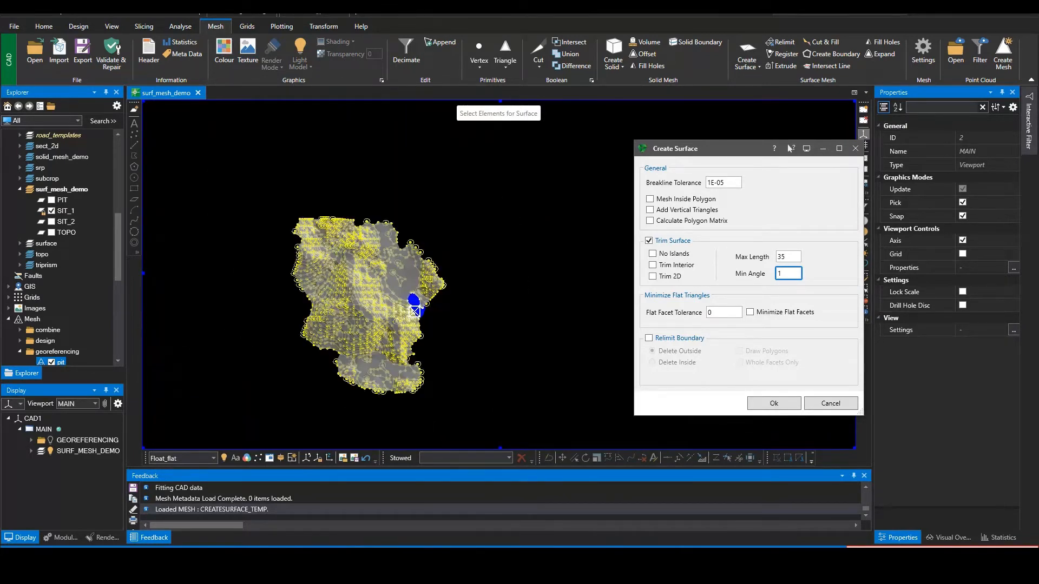
# Step: Accept the surface and save it as mesh sit_1 in the topo mesh group
pyautogui.click(766, 404)
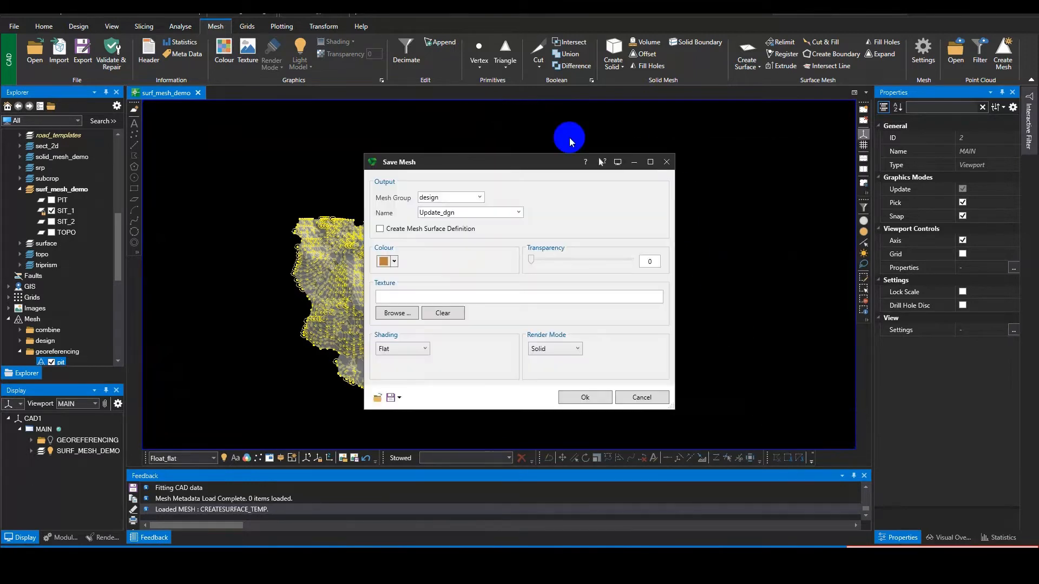
pyautogui.click(479, 198)
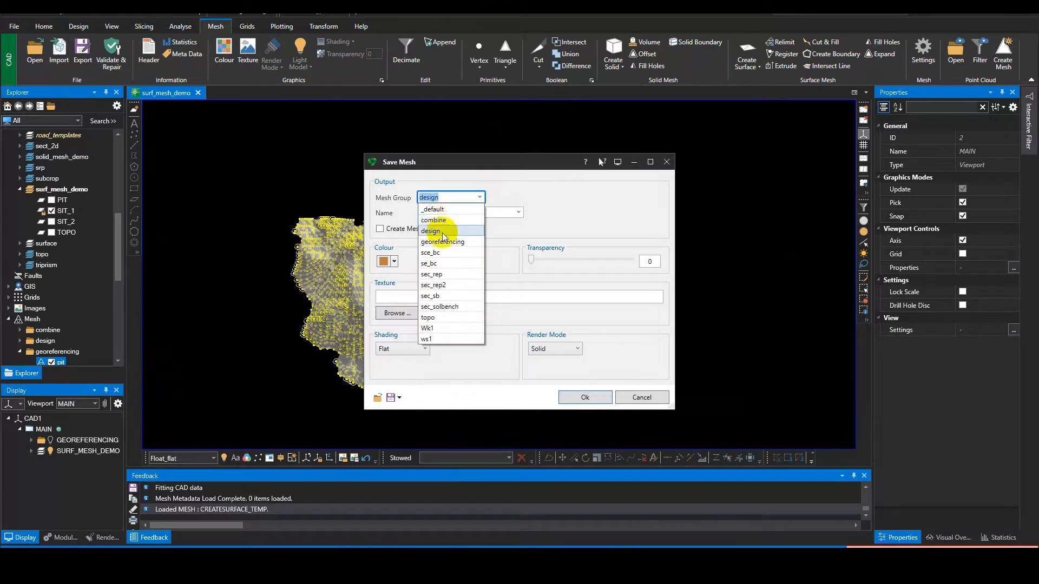
pyautogui.click(428, 318)
pyautogui.click(453, 213)
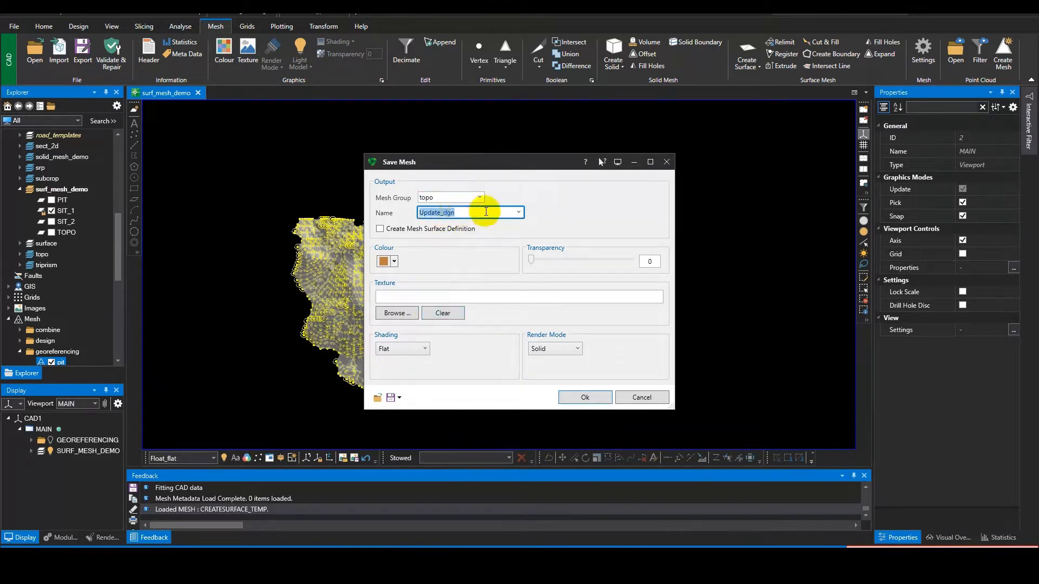
pyautogui.write('sit_1')
pyautogui.moveTo(498, 163); pyautogui.dragTo(616, 146)
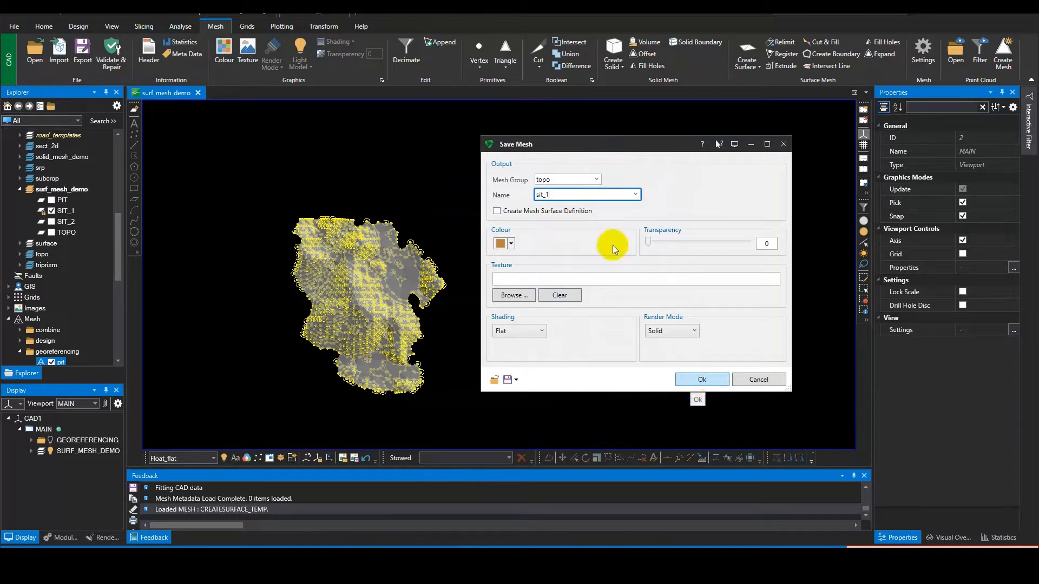
pyautogui.click(576, 210)
pyautogui.click(691, 375)
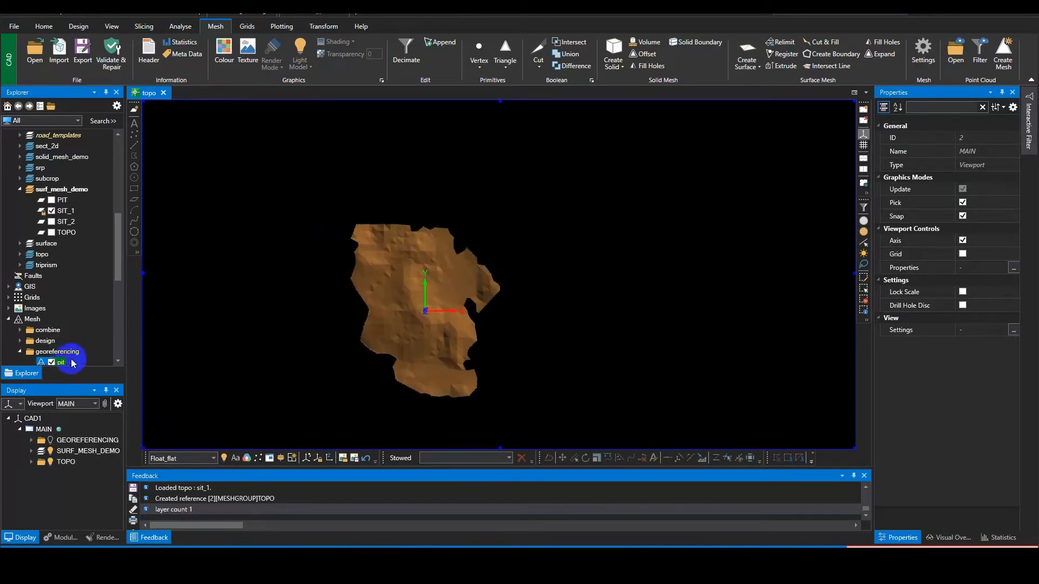
# Step: Open the SIT_1 layer of surf_mesh_demo for writing
pyautogui.click(66, 211)
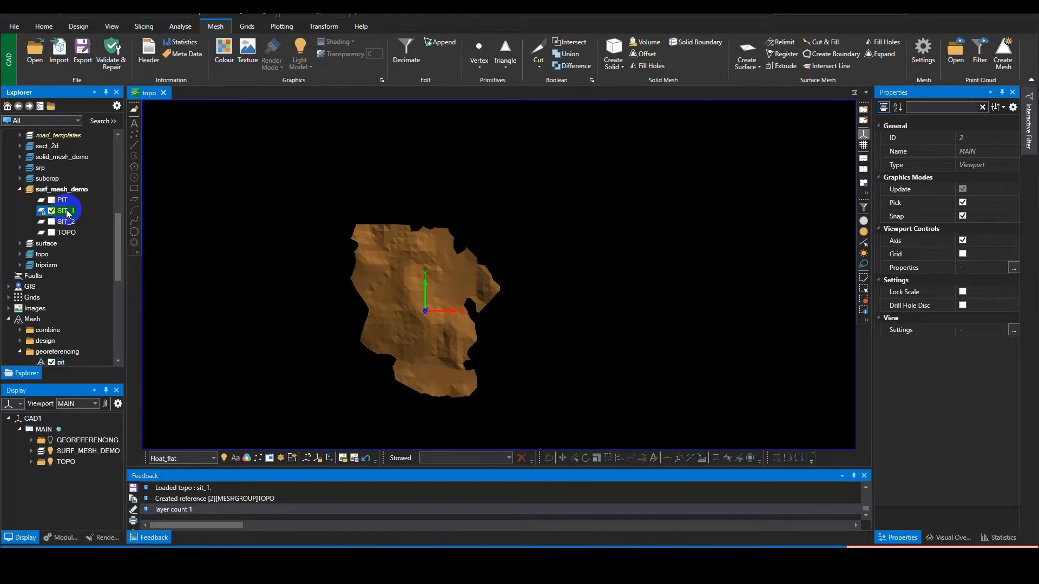
pyautogui.rightClick(66, 211)
pyautogui.click(89, 217)
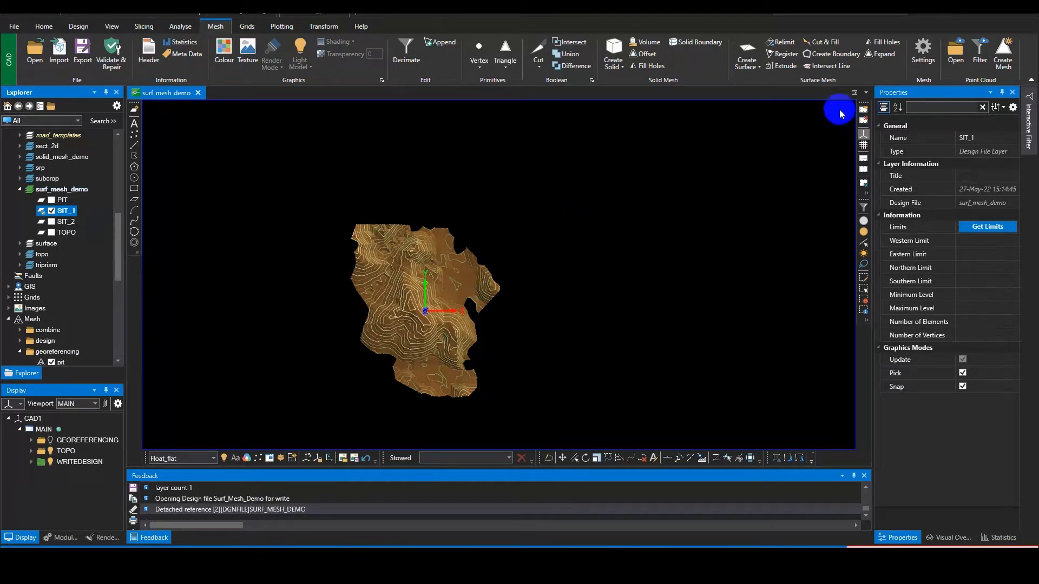
# Step: Create boundary lines from the sit_1 surface mesh in the SIT_1 layer
pyautogui.click(825, 57)
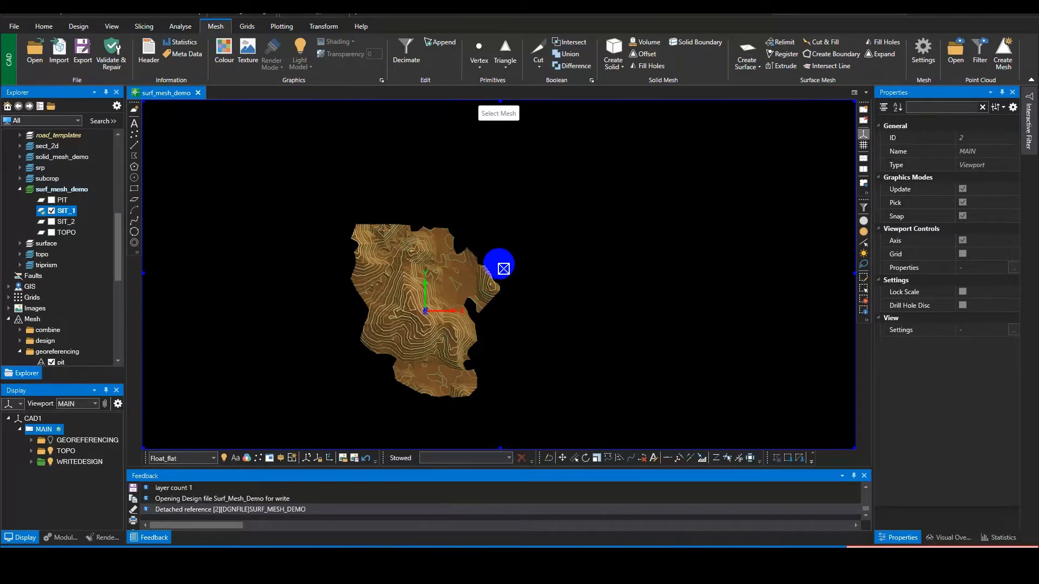
pyautogui.click(471, 282)
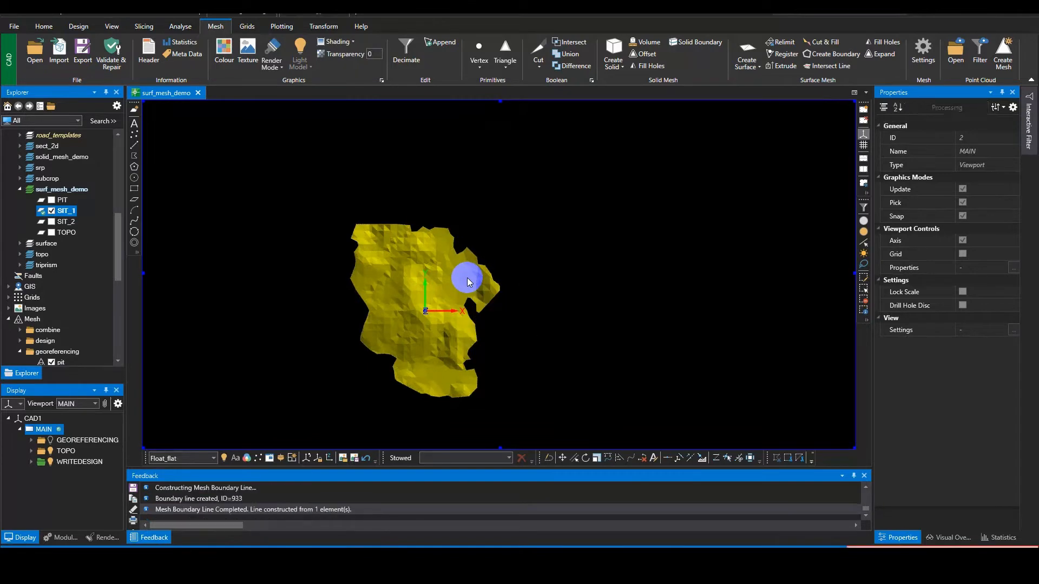
pyautogui.moveTo(566, 240); pyautogui.dragTo(595, 224, button='middle')
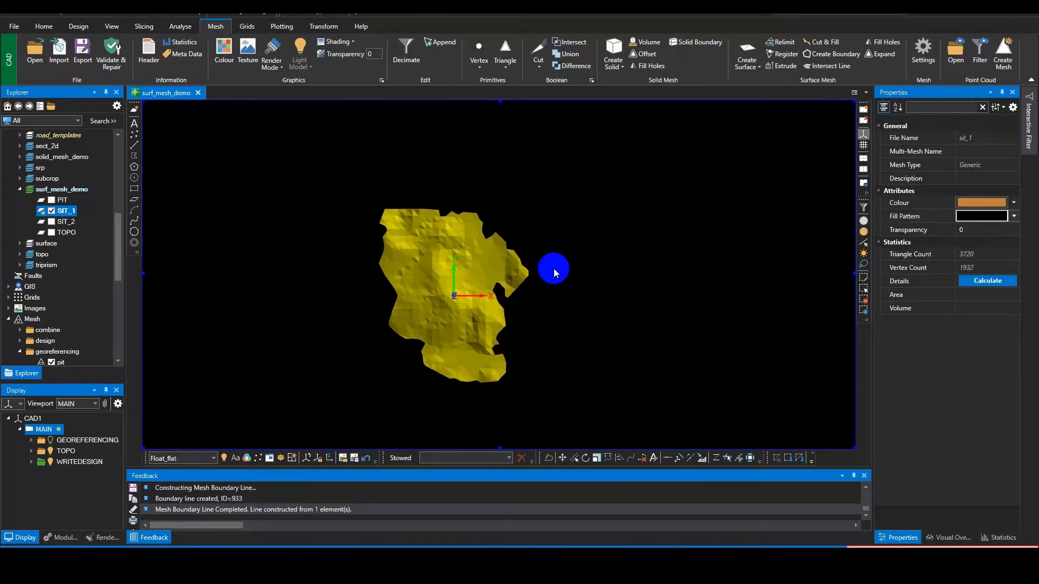
pyautogui.scroll(6, 515, 298)
pyautogui.press('Escape')
pyautogui.scroll(-4, 518, 303)
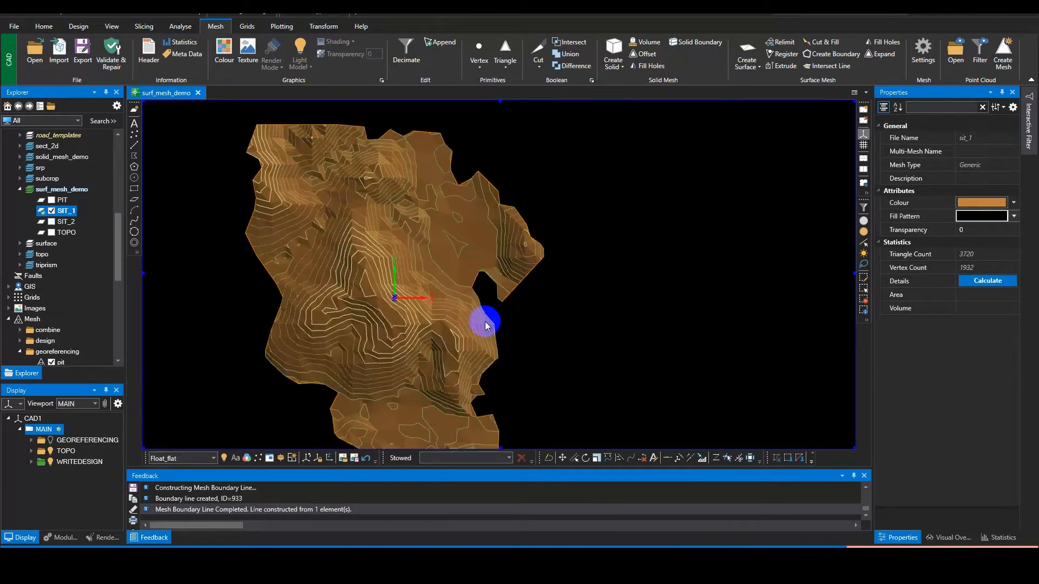
pyautogui.moveTo(431, 307); pyautogui.dragTo(452, 296, button='middle')
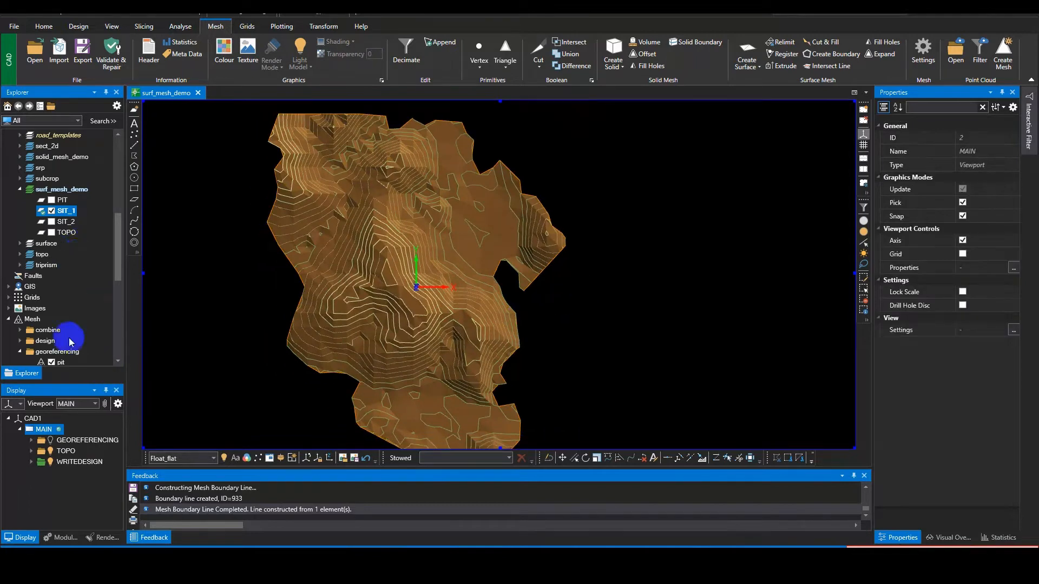
# Step: Toggle the TOPO mesh group's visibility and examine the boundary line around the contours and surface
pyautogui.click(52, 452)
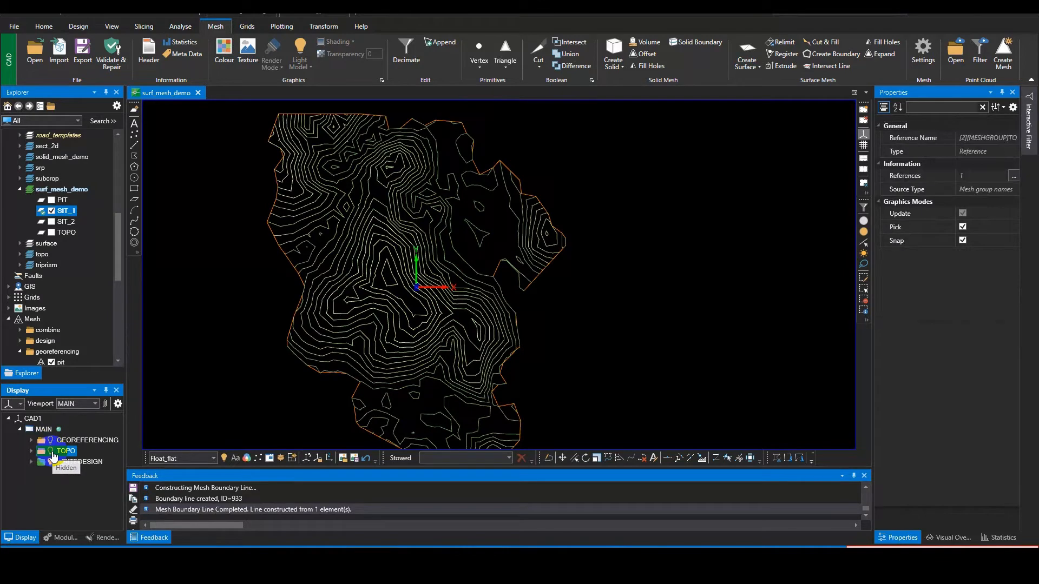
pyautogui.click(51, 452)
pyautogui.click(51, 452)
pyautogui.click(51, 452)
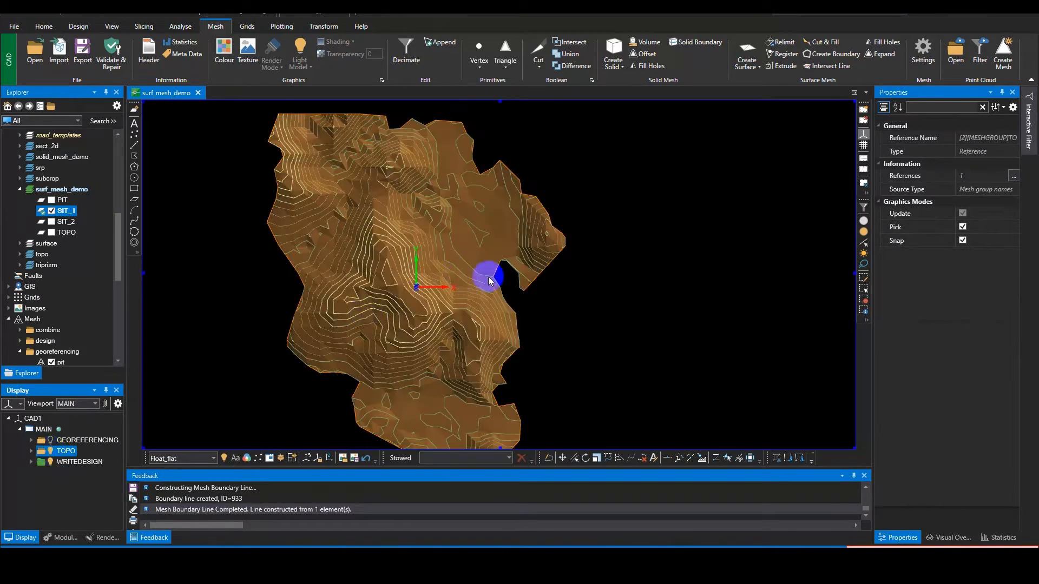
pyautogui.moveTo(489, 281); pyautogui.dragTo(490, 311, button='middle')
pyautogui.scroll(-3, 489, 310)
pyautogui.moveTo(586, 365); pyautogui.dragTo(530, 318, button='middle')
pyautogui.scroll(3, 485, 279)
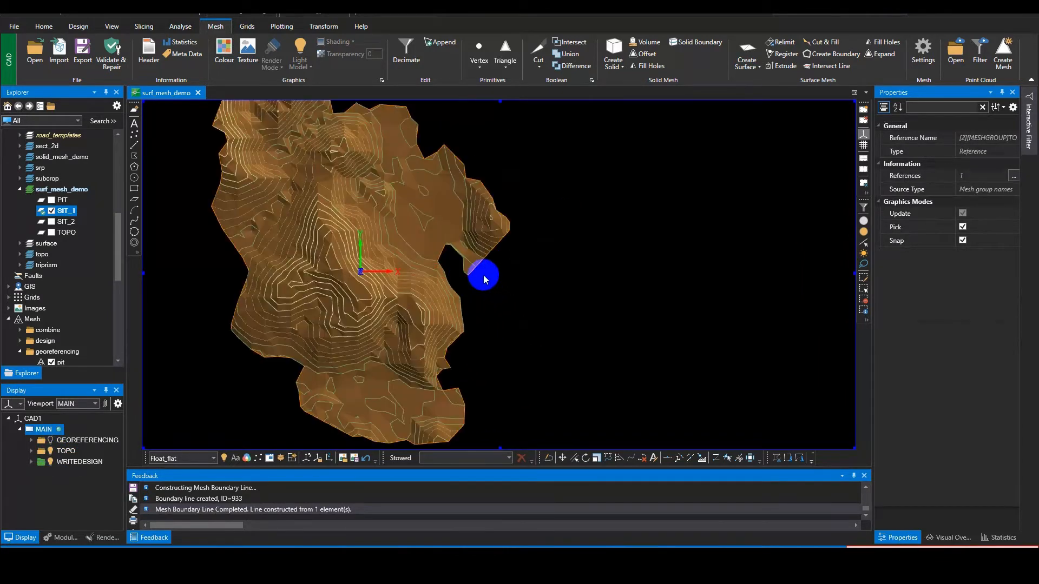
pyautogui.moveTo(483, 279); pyautogui.dragTo(536, 294, button='middle')
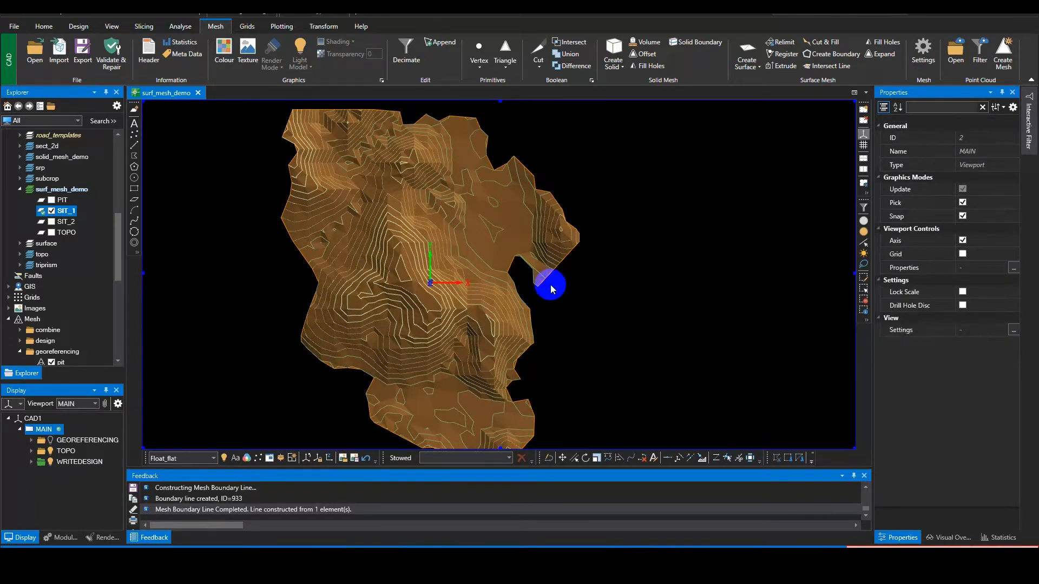
pyautogui.scroll(-3, 550, 285)
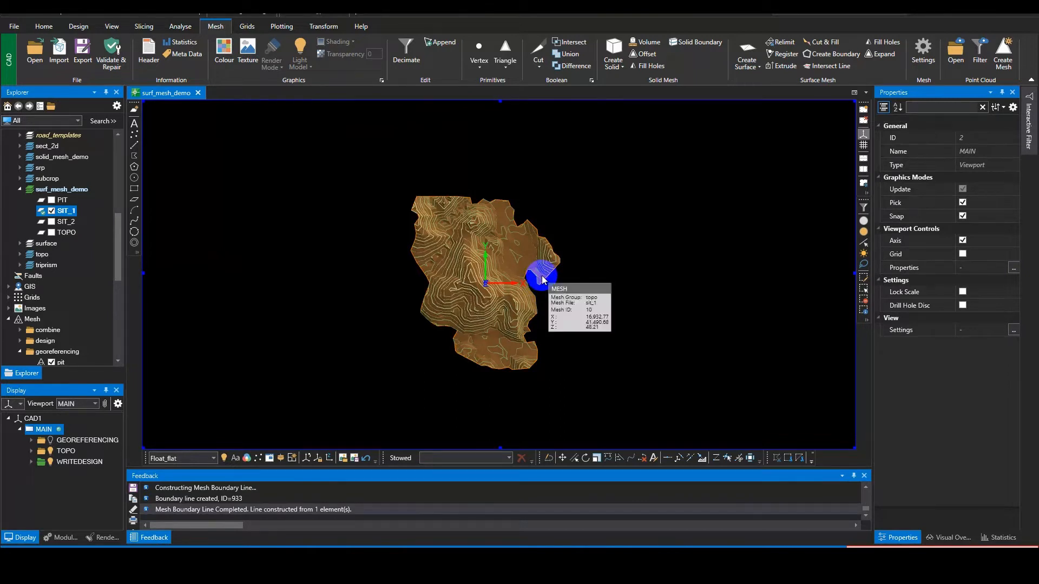
pyautogui.moveTo(532, 258); pyautogui.dragTo(513, 254, button='middle')
pyautogui.scroll(3, 512, 253)
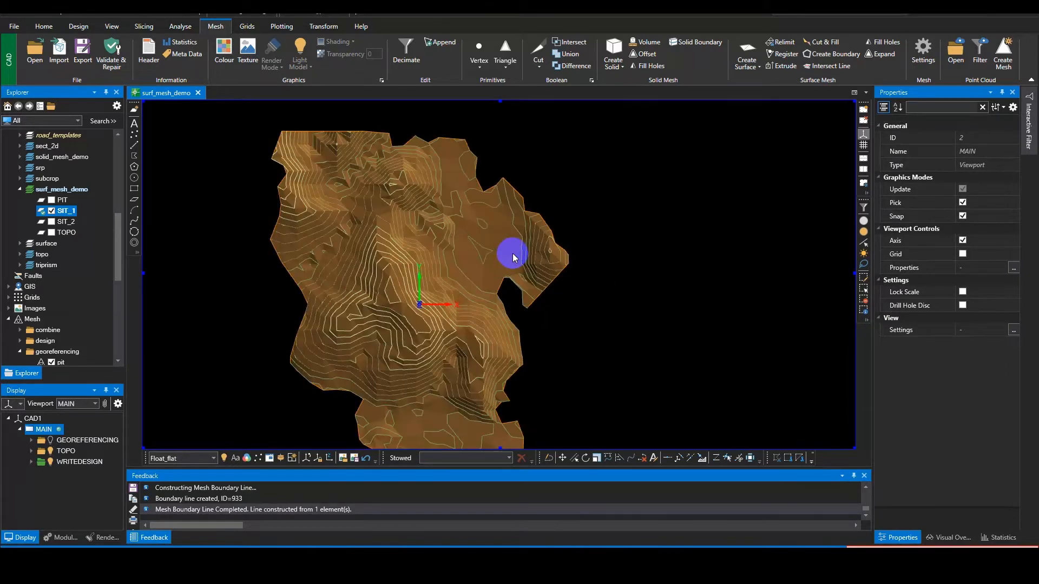
pyautogui.scroll(-3, 512, 254)
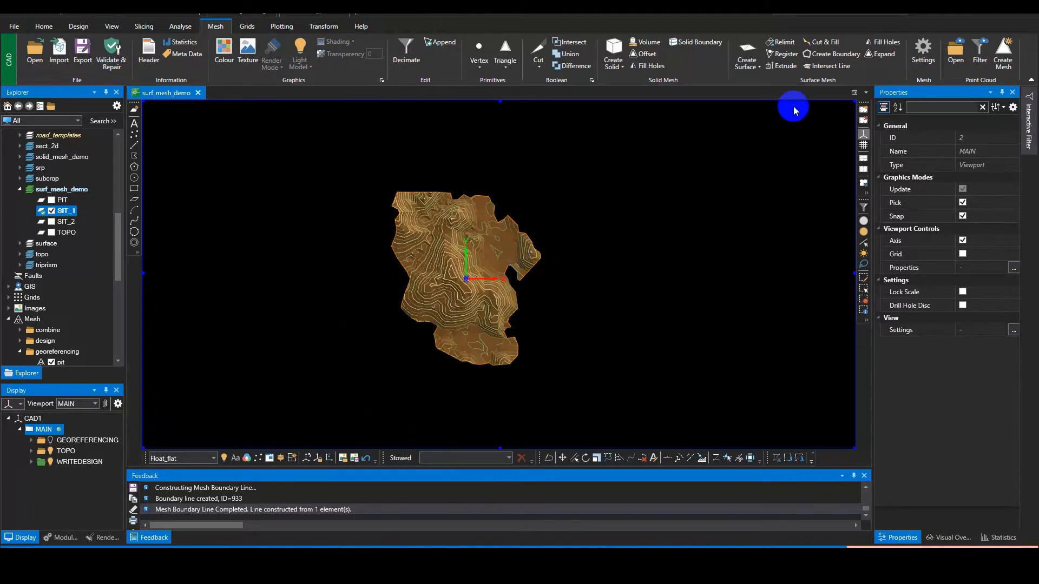
# Step: Start an Extrude of the sit_1 surface mesh with output to mesh file sit_ext in the topo mesh group
pyautogui.click(782, 70)
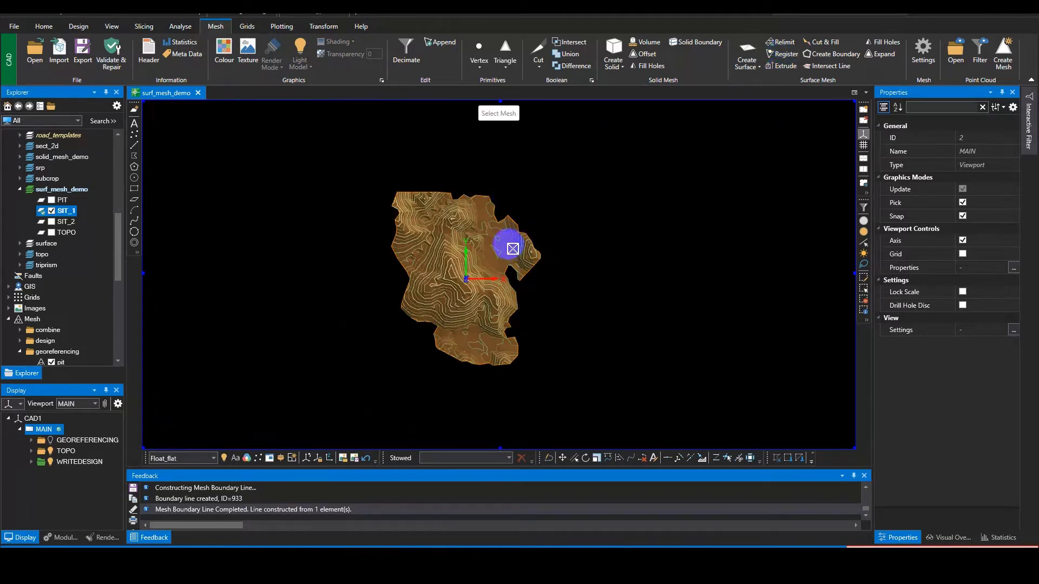
pyautogui.click(509, 245)
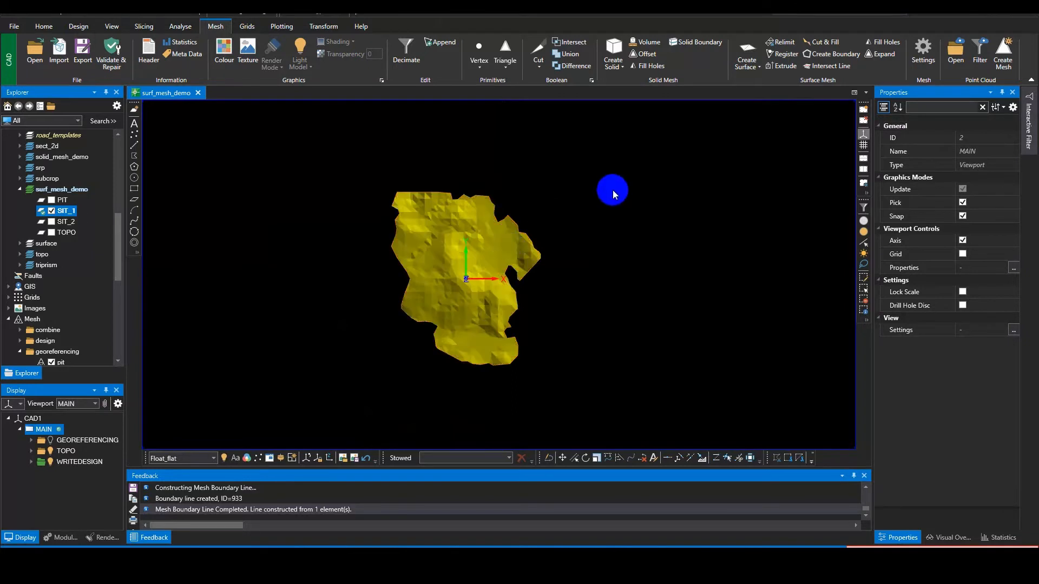
pyautogui.moveTo(501, 162); pyautogui.dragTo(663, 164)
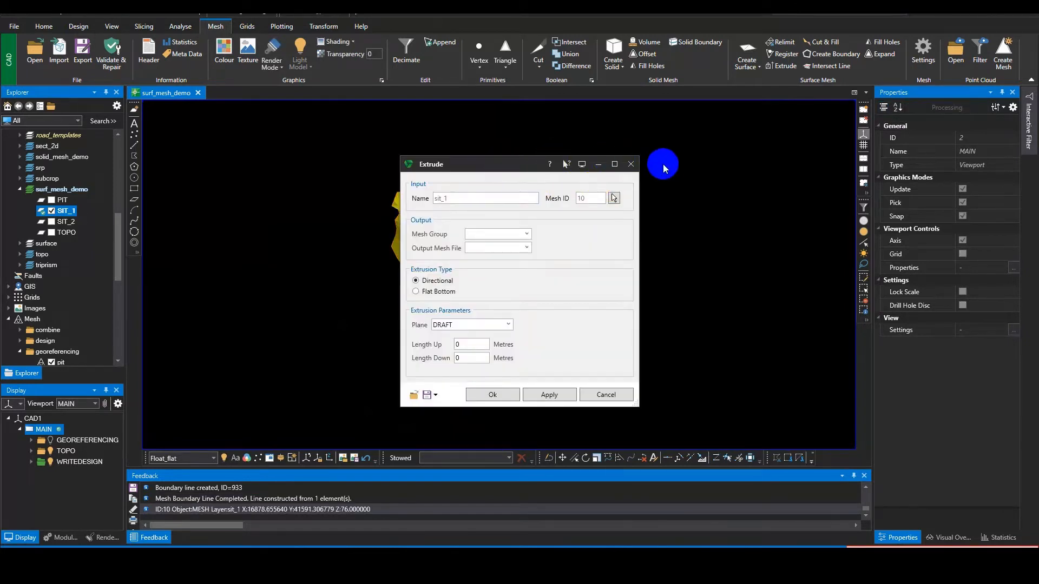
pyautogui.moveTo(515, 205); pyautogui.dragTo(493, 218)
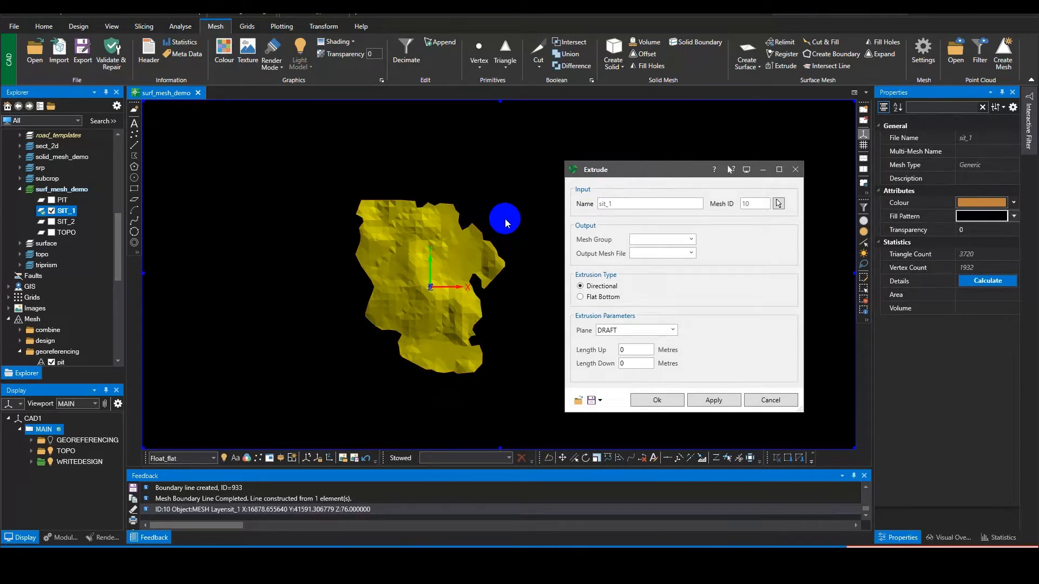
pyautogui.click(665, 238)
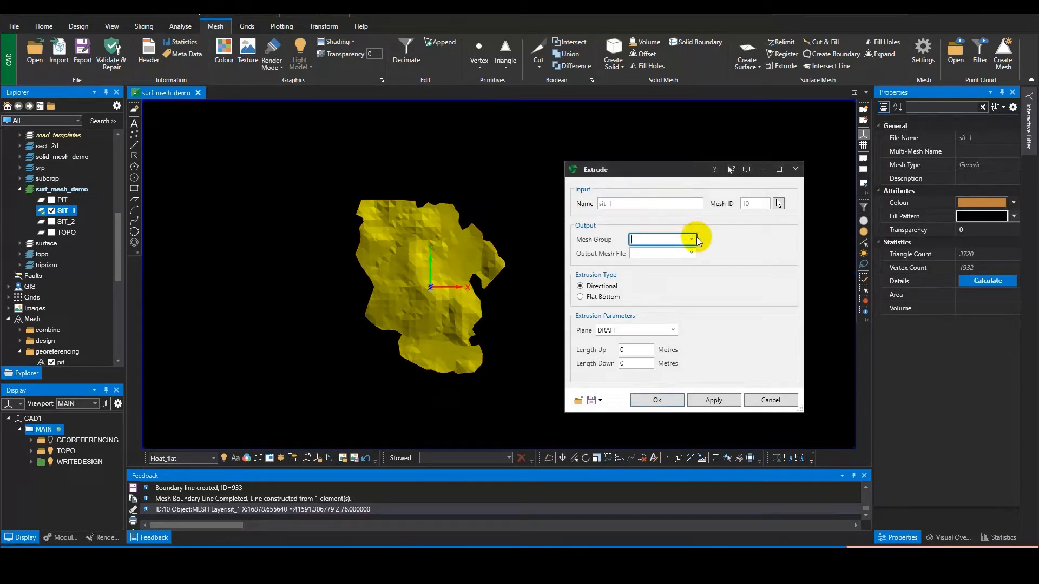
pyautogui.click(693, 239)
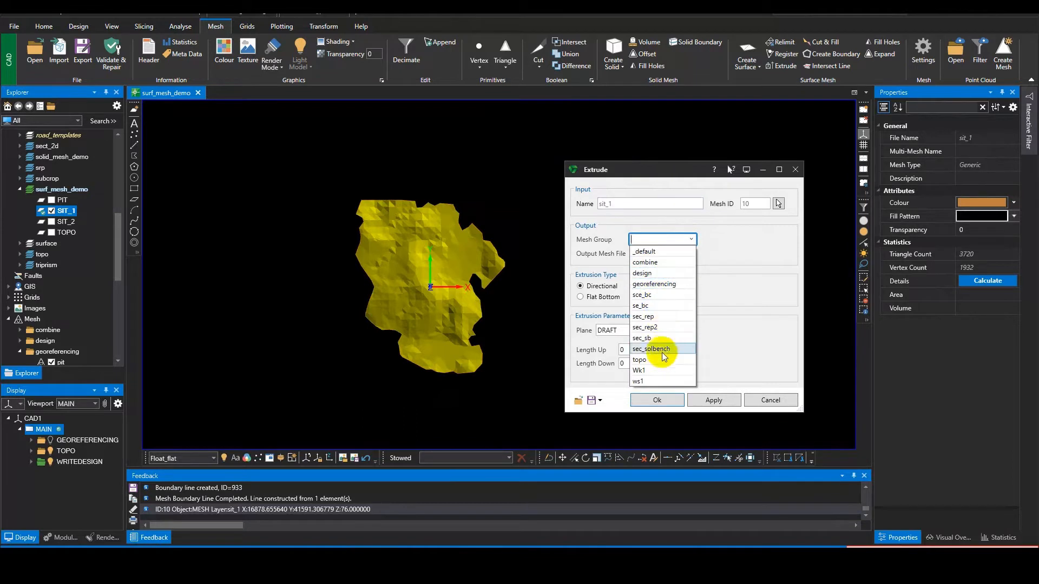
pyautogui.click(663, 359)
pyautogui.click(645, 255)
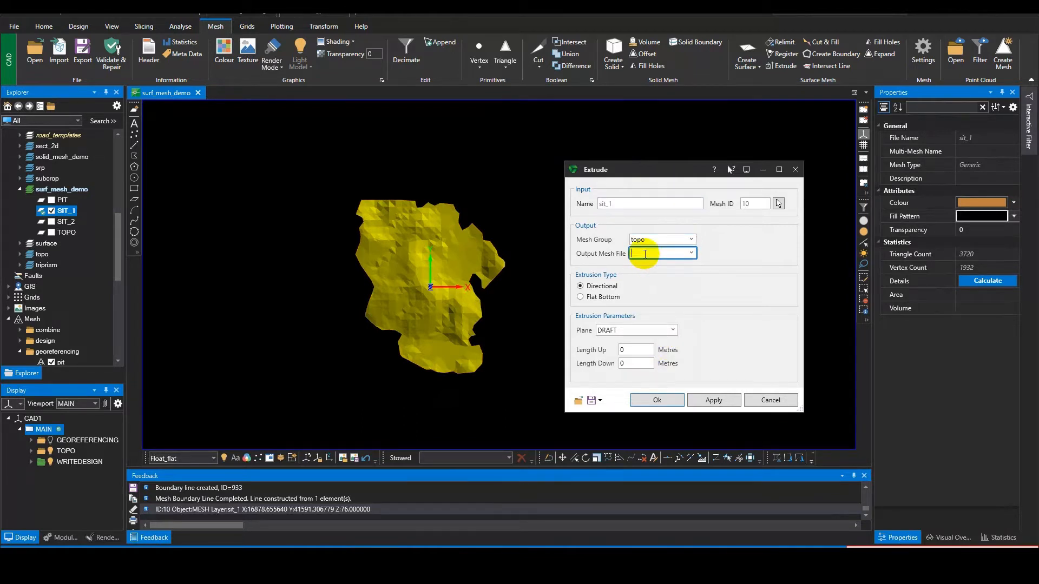
pyautogui.write('sit_ext')
# Step: Inspect the sit_1 surface in side view and set its extrusion type to Flat Bottom
pyautogui.click(639, 348)
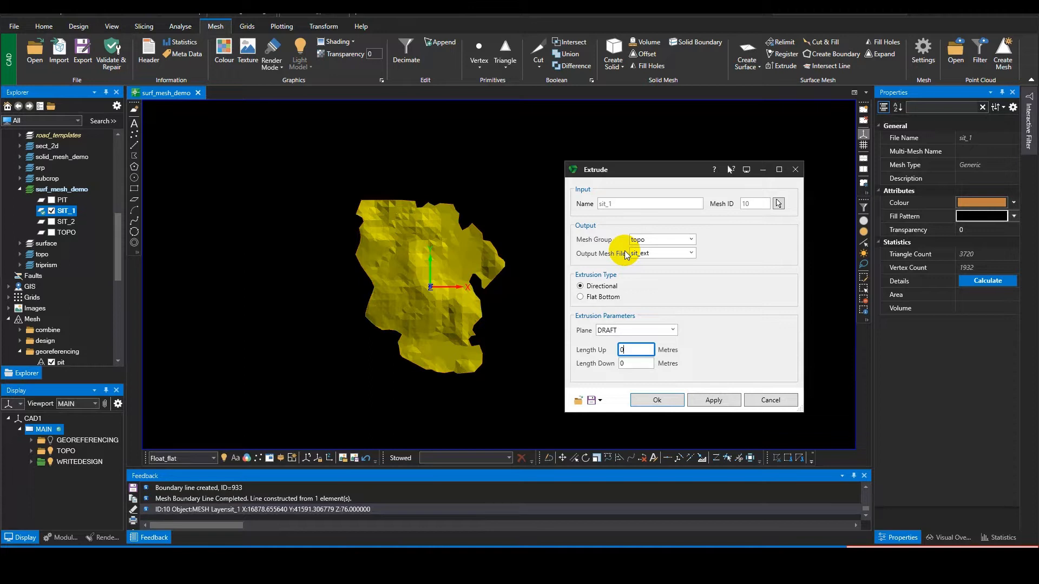
pyautogui.moveTo(483, 326); pyautogui.dragTo(406, 322, button='middle')
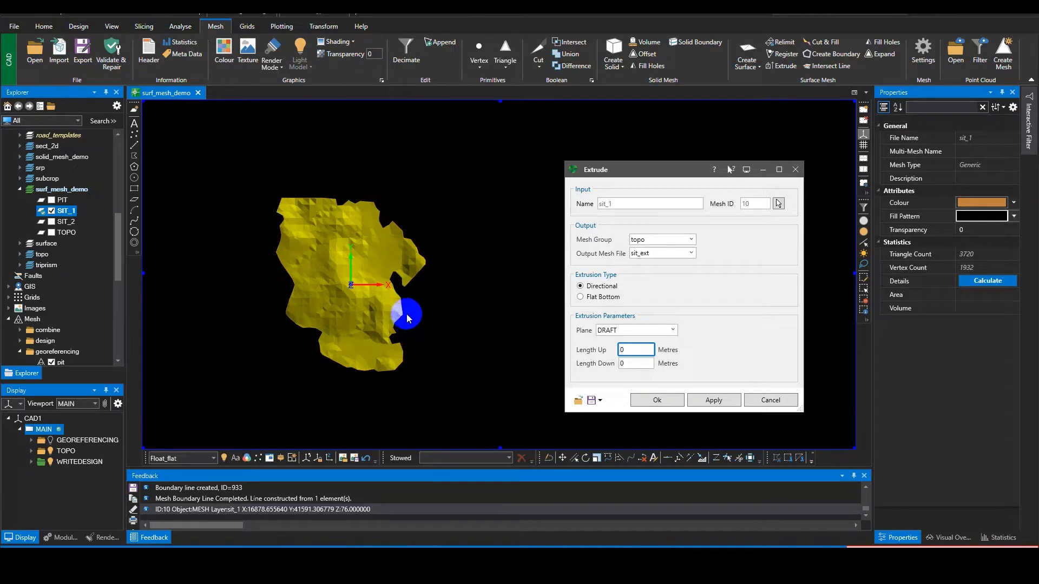
pyautogui.middleClick(407, 313)
pyautogui.middleClick(390, 306)
pyautogui.moveTo(389, 306); pyautogui.dragTo(384, 225, button='middle')
pyautogui.moveTo(382, 285); pyautogui.dragTo(440, 275, button='middle')
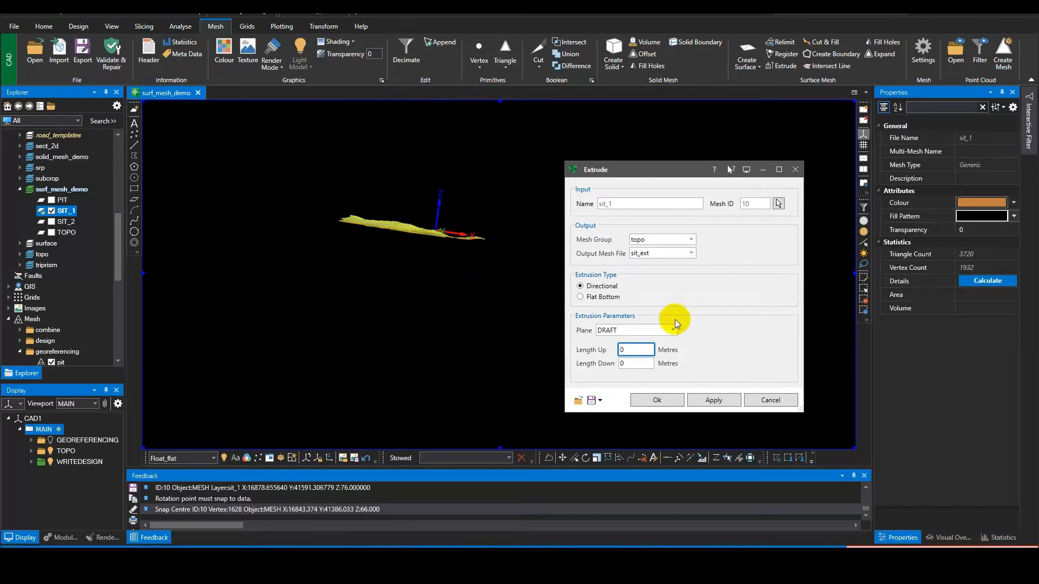
pyautogui.click(602, 297)
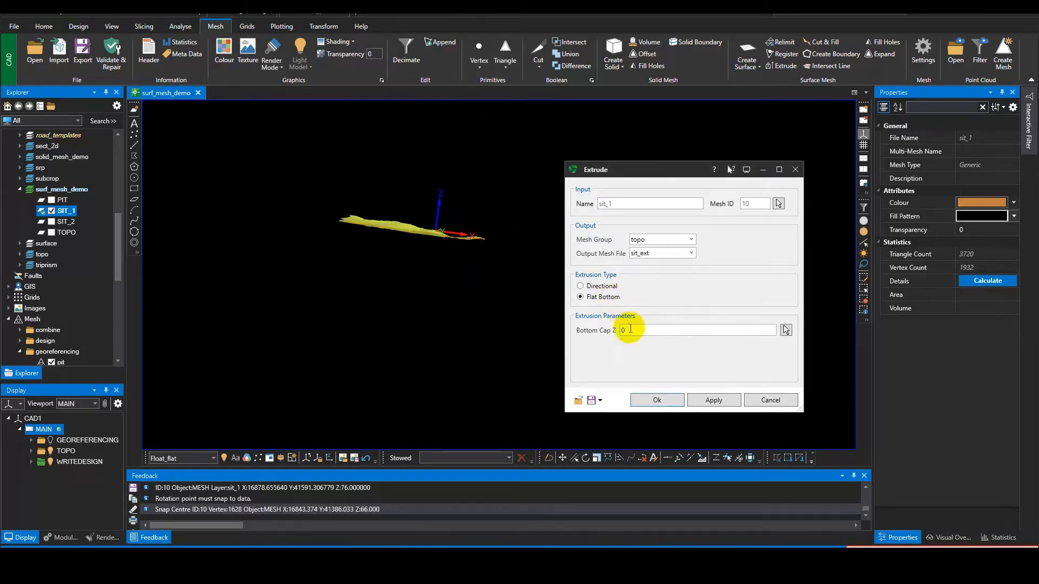
pyautogui.click(630, 328)
pyautogui.moveTo(434, 282); pyautogui.dragTo(449, 334, button='middle')
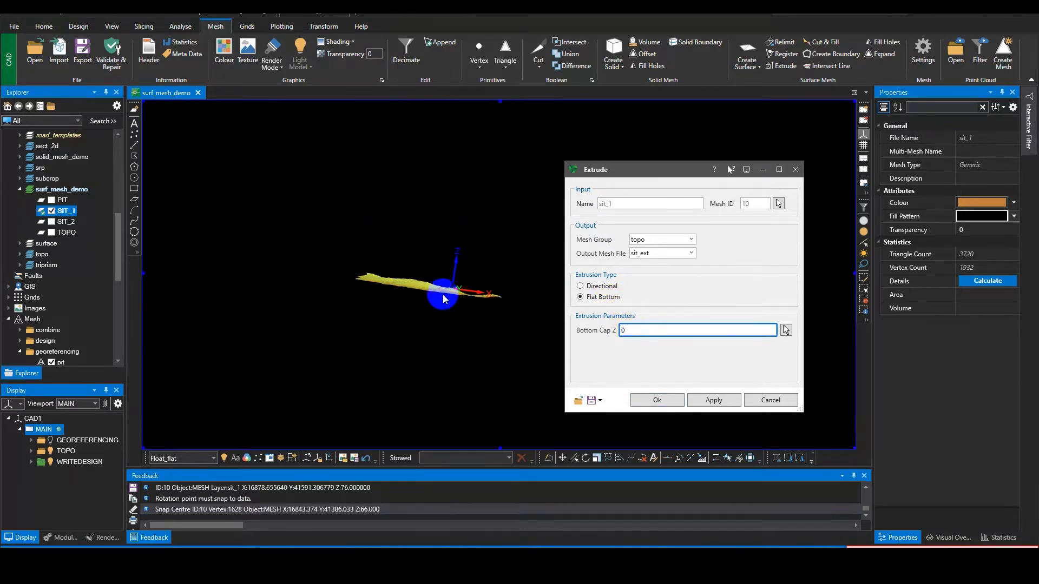
pyautogui.scroll(5, 443, 294)
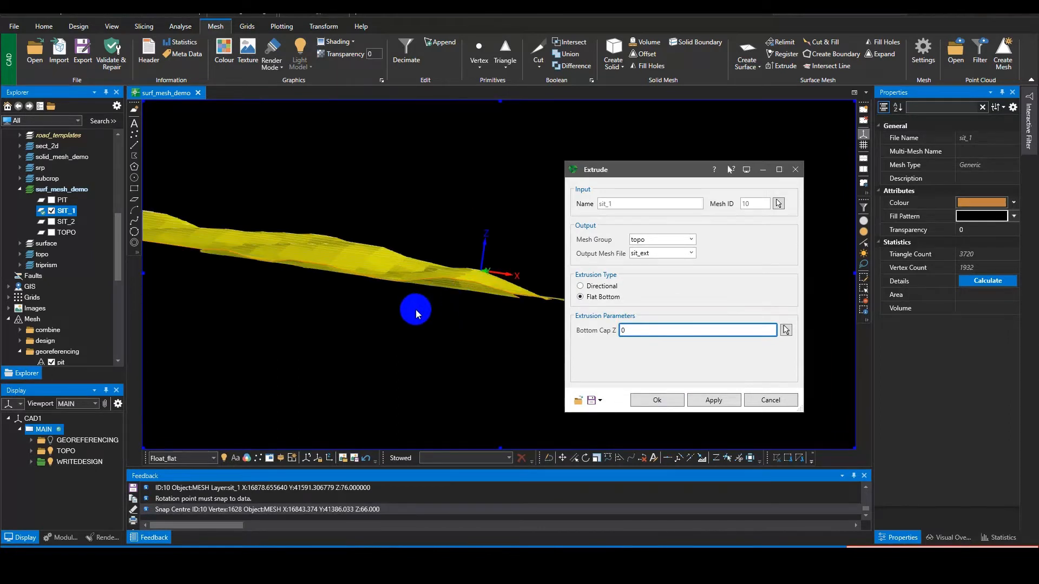
pyautogui.scroll(-3, 415, 309)
pyautogui.click(623, 330)
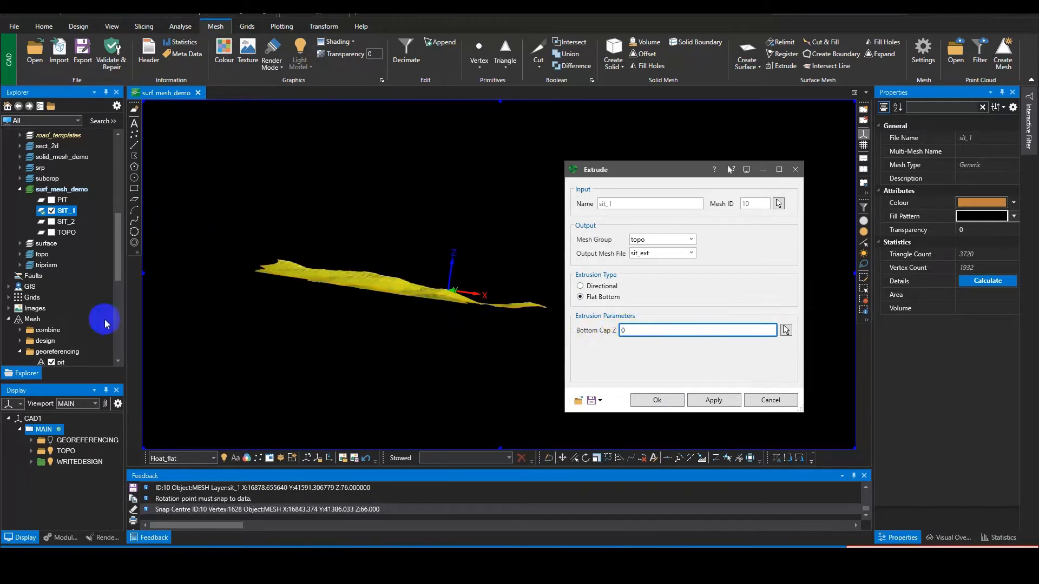
# Step: Look up the minimum and maximum levels of the SIT_1 layer in its layer information
pyautogui.rightClick(65, 211)
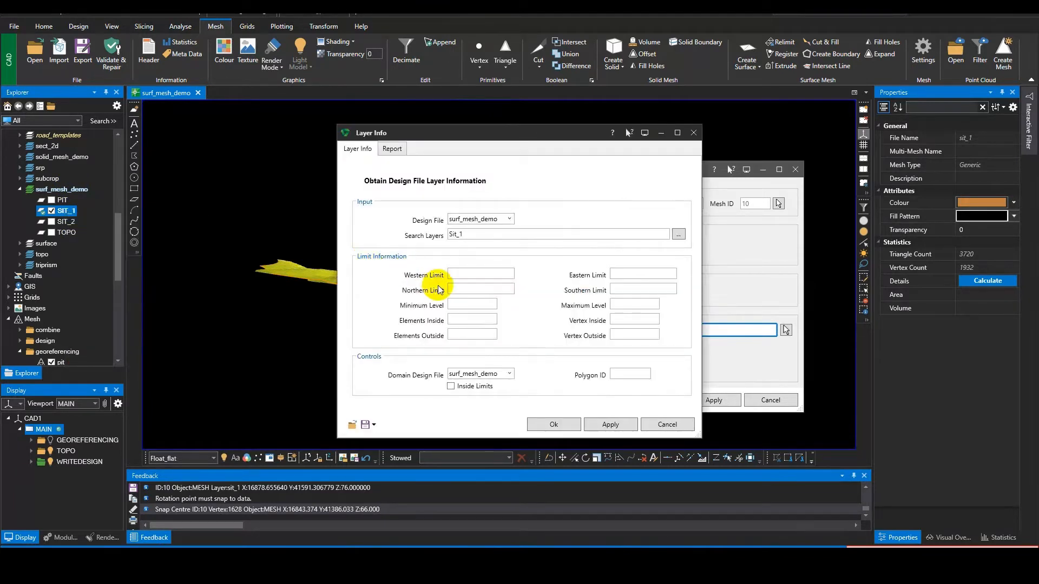
pyautogui.click(601, 424)
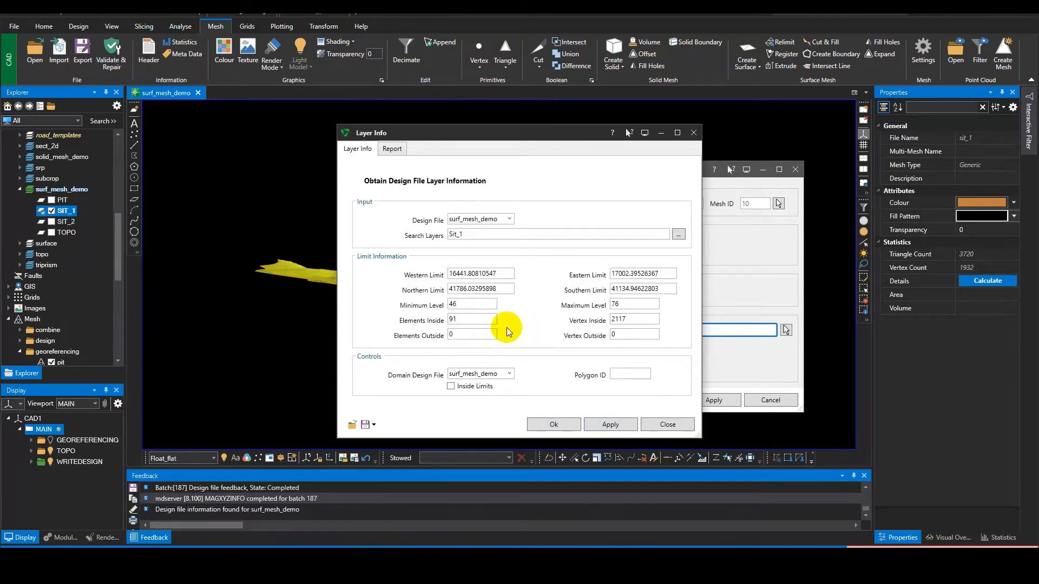
pyautogui.click(693, 133)
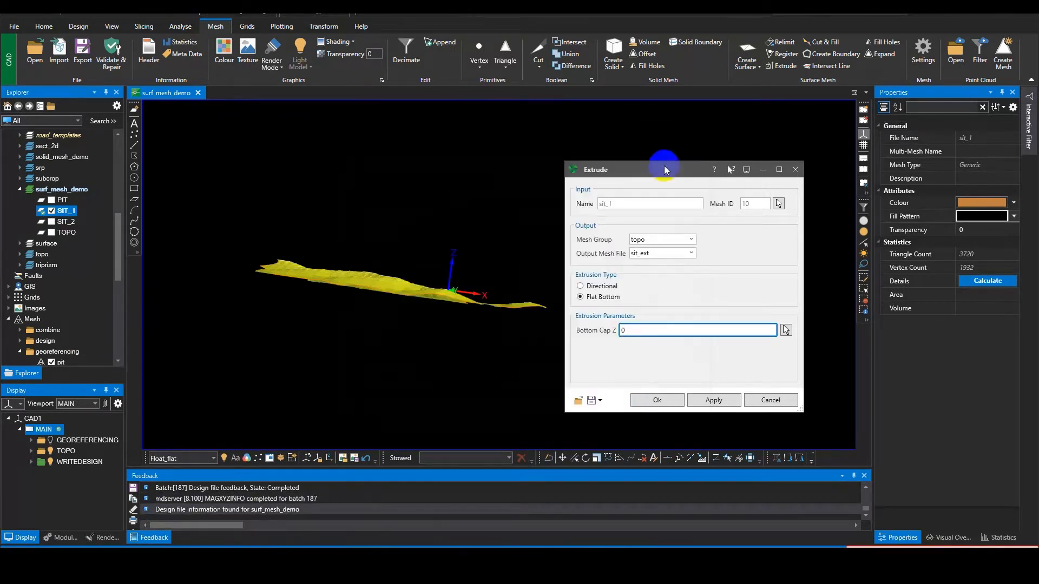
# Step: Set the Bottom Cap Z to 40 and run the flat-bottom extrusion of sit_1
pyautogui.click(657, 329)
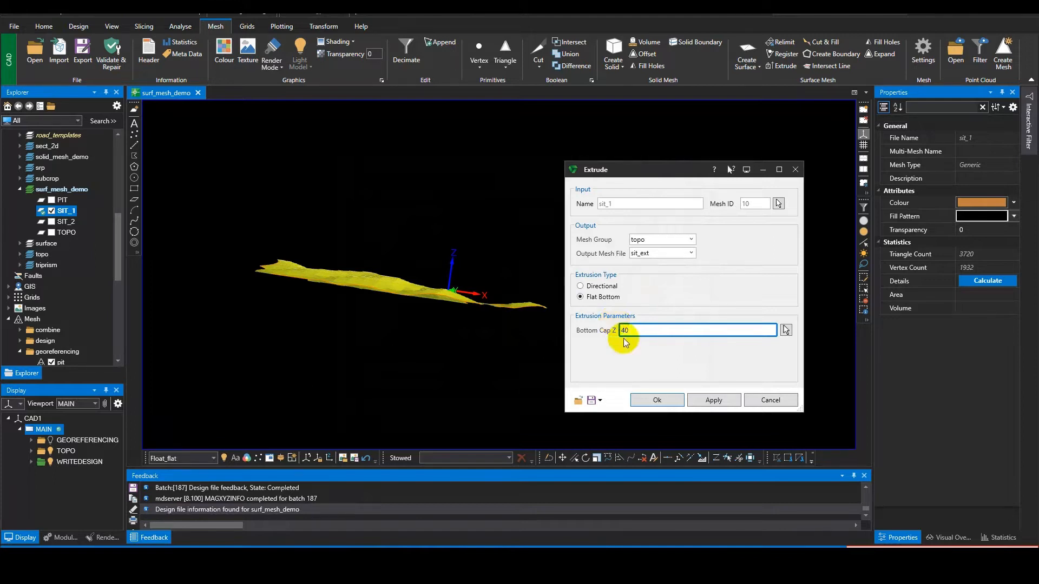
pyautogui.click(667, 407)
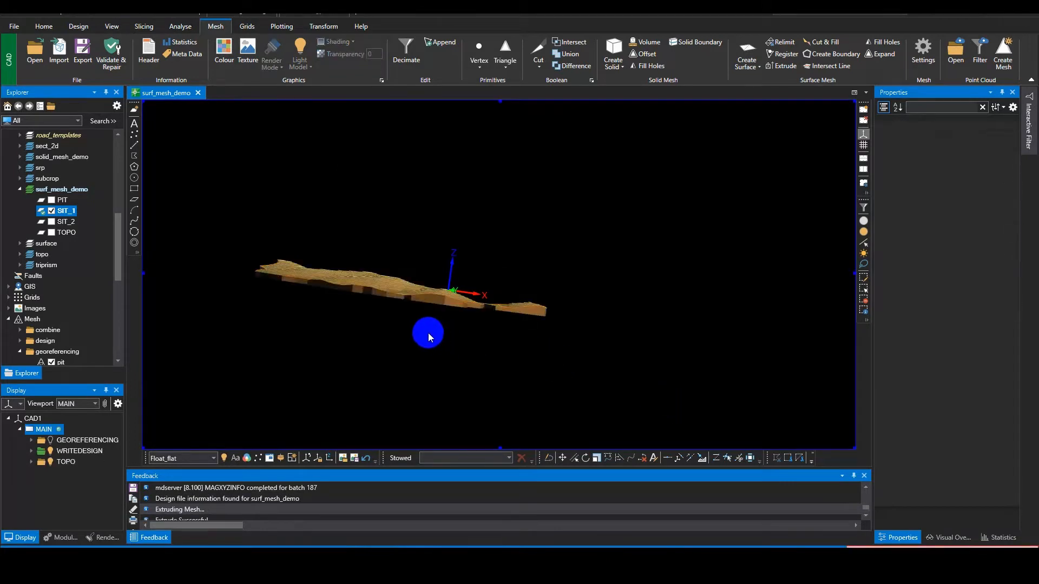
pyautogui.scroll(5, 469, 343)
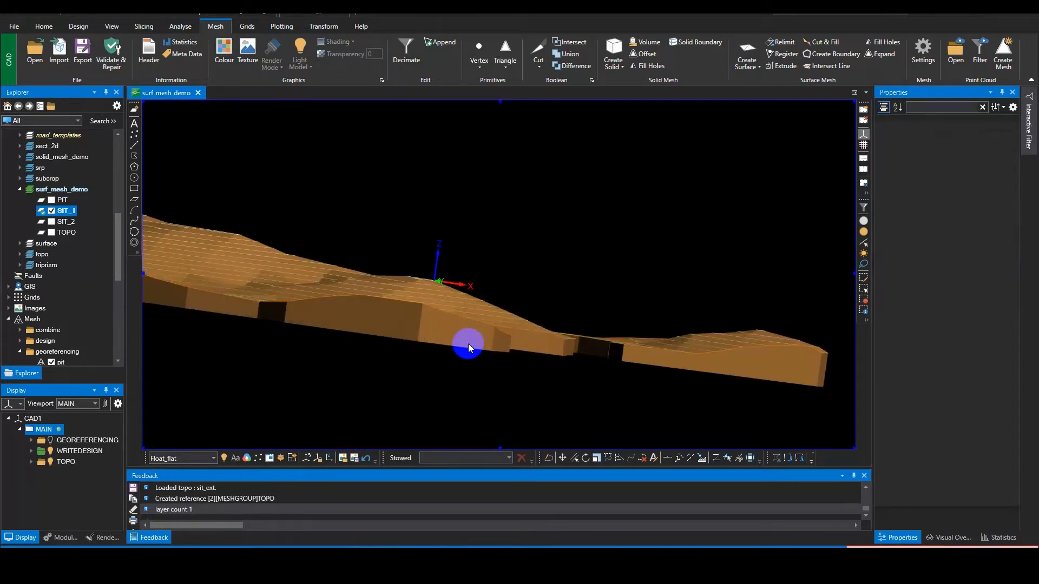
# Step: Hide the WRITEDESIGN reference so only the TOPO meshes are displayed
pyautogui.click(50, 454)
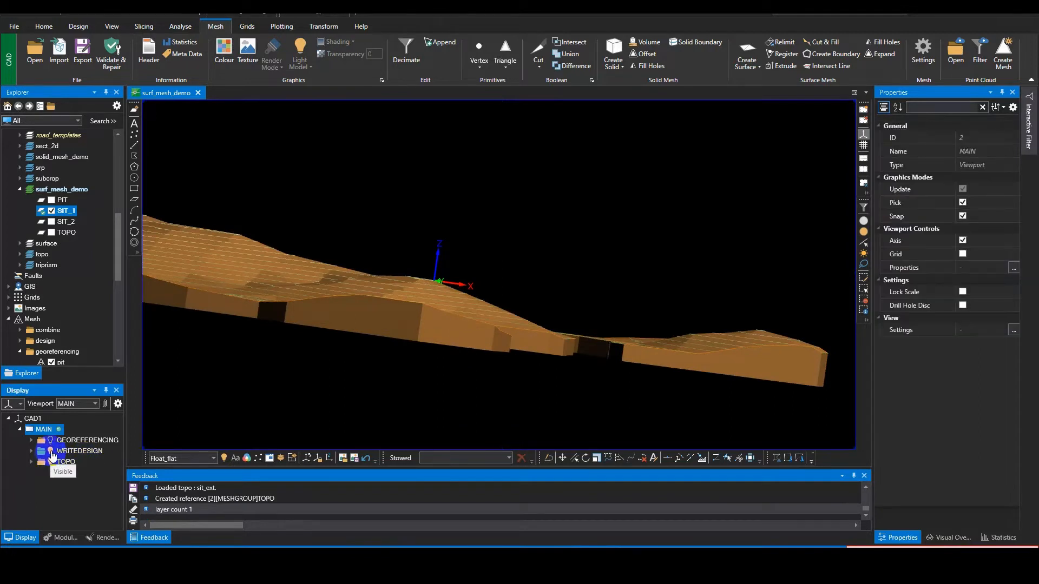
pyautogui.click(51, 453)
pyautogui.moveTo(331, 356); pyautogui.dragTo(361, 366, button='middle')
pyautogui.scroll(-4, 361, 366)
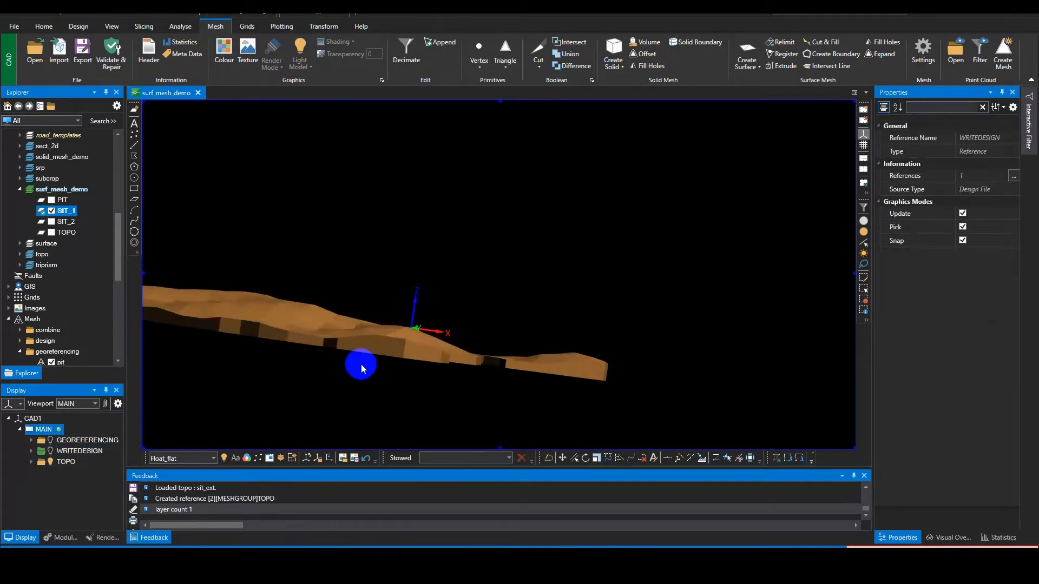
# Step: Examine the extruded sit_ext mesh from above, from the sides and from below
pyautogui.moveTo(362, 367); pyautogui.dragTo(550, 316)
pyautogui.moveTo(600, 267); pyautogui.dragTo(423, 315)
pyautogui.moveTo(423, 315); pyautogui.dragTo(433, 287, button='middle')
pyautogui.scroll(3, 486, 336)
pyautogui.scroll(-3, 485, 336)
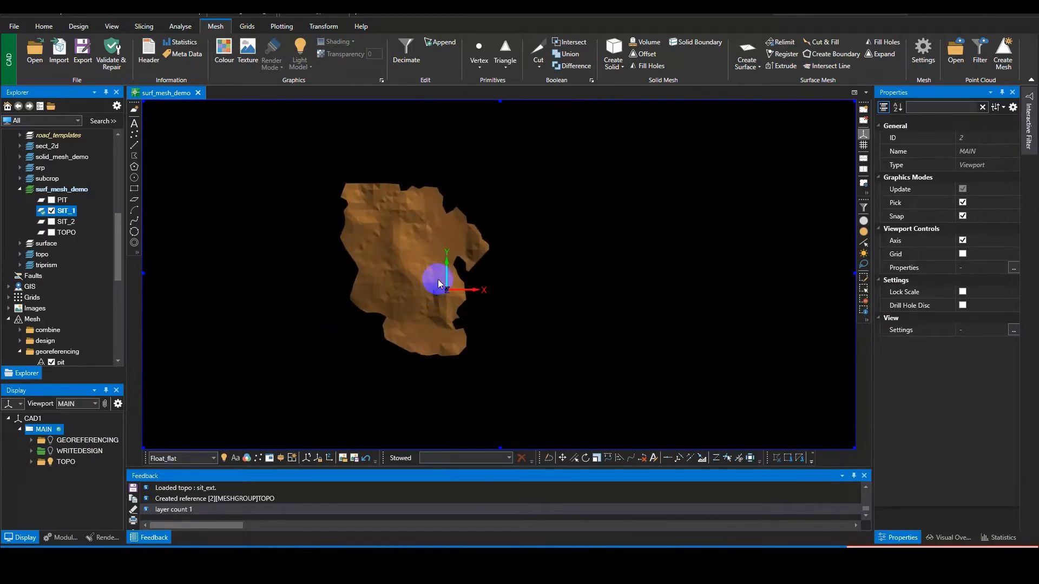
pyautogui.moveTo(439, 282); pyautogui.dragTo(432, 128)
pyautogui.scroll(8, 433, 314)
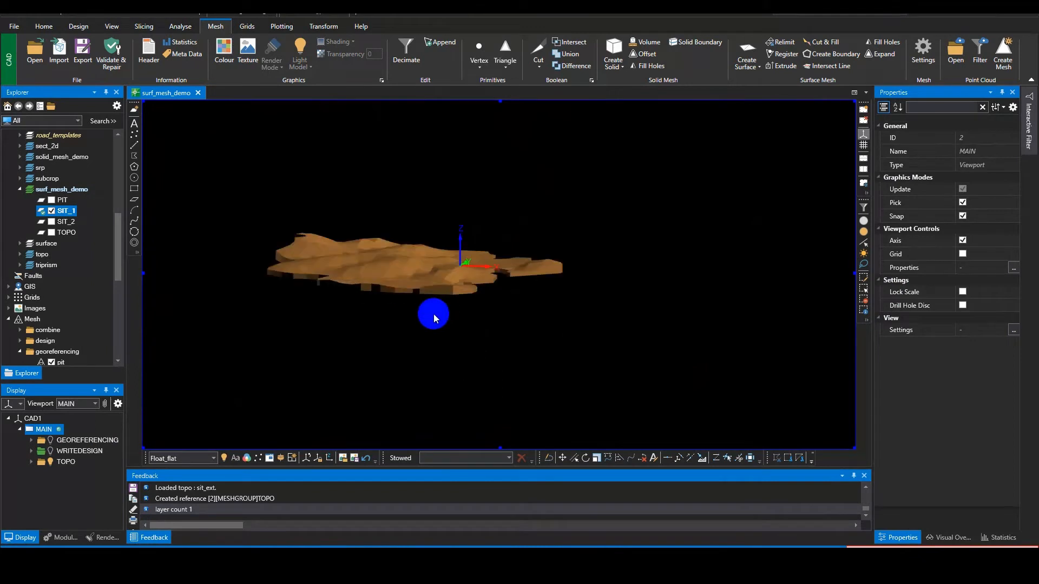
pyautogui.moveTo(461, 299); pyautogui.dragTo(475, 280)
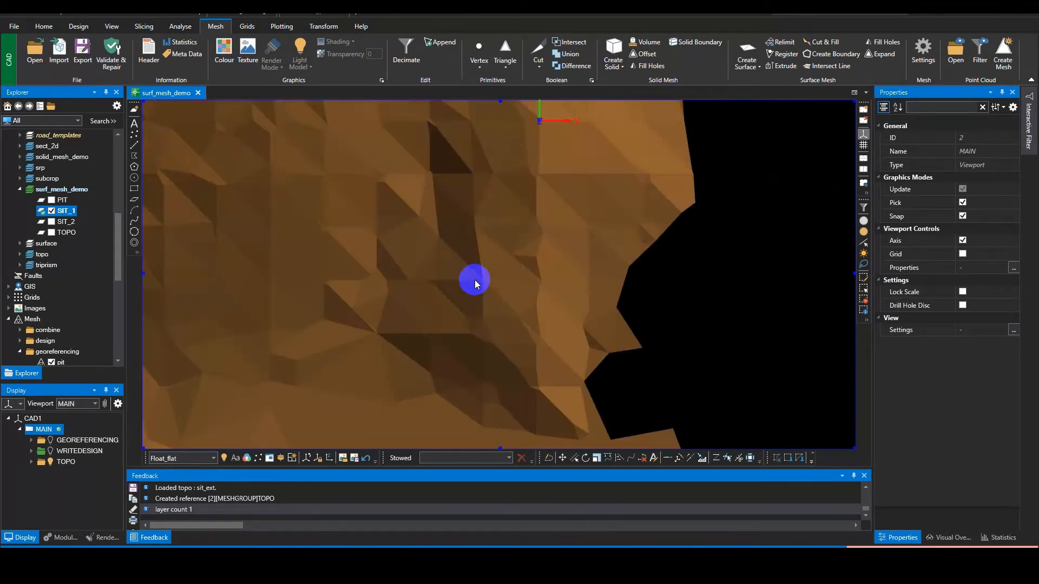
pyautogui.moveTo(475, 281)
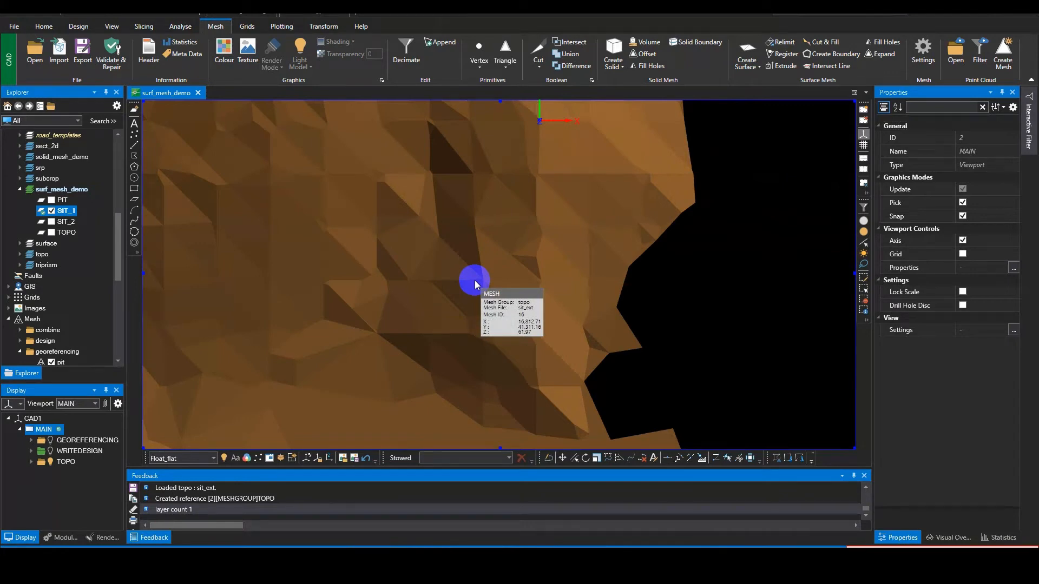
pyautogui.scroll(-10, 507, 323)
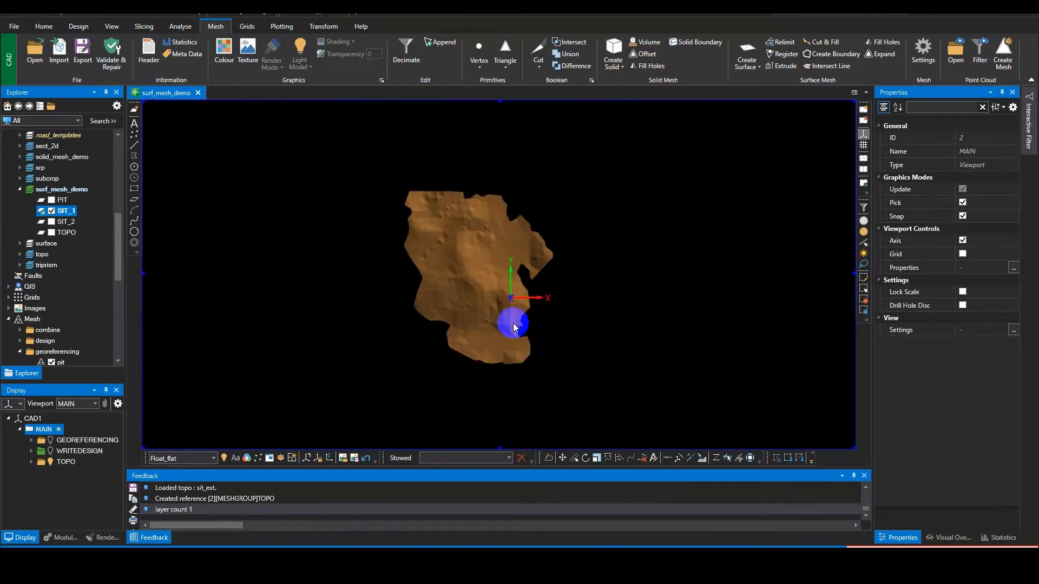
pyautogui.moveTo(501, 323)
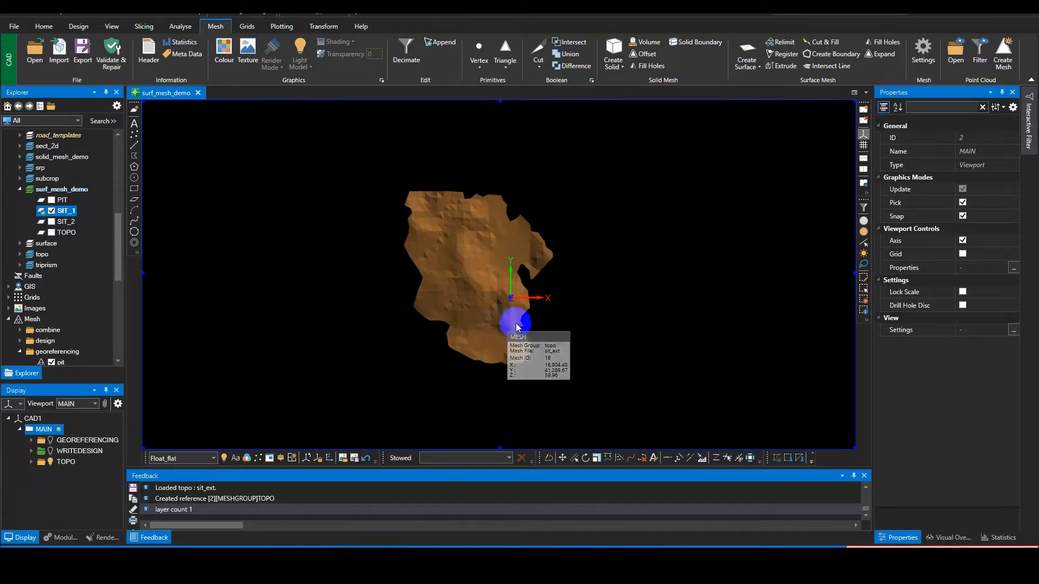
pyautogui.middleClick(516, 319)
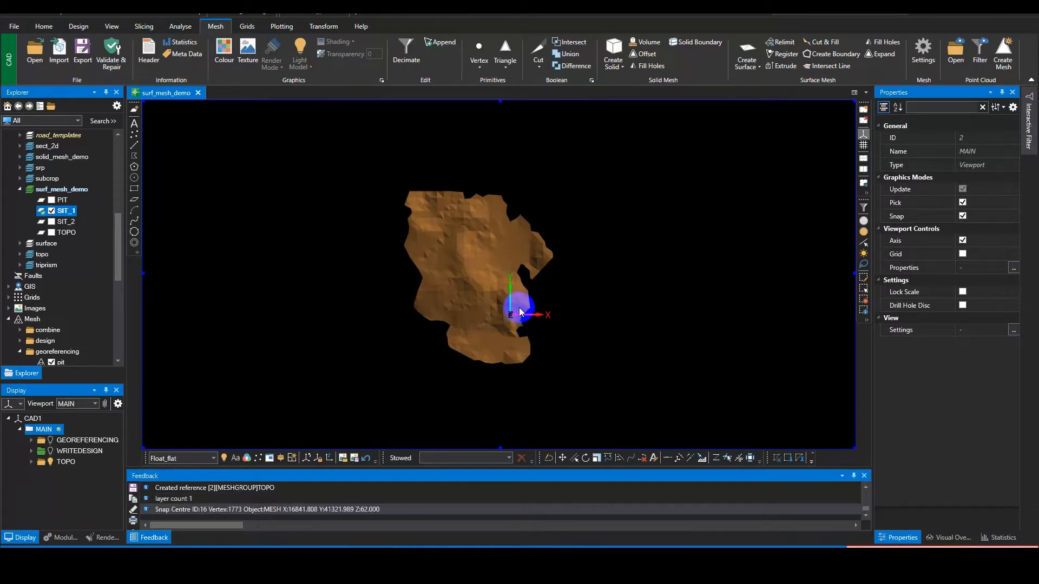
pyautogui.moveTo(514, 310); pyautogui.dragTo(433, 195, button='middle')
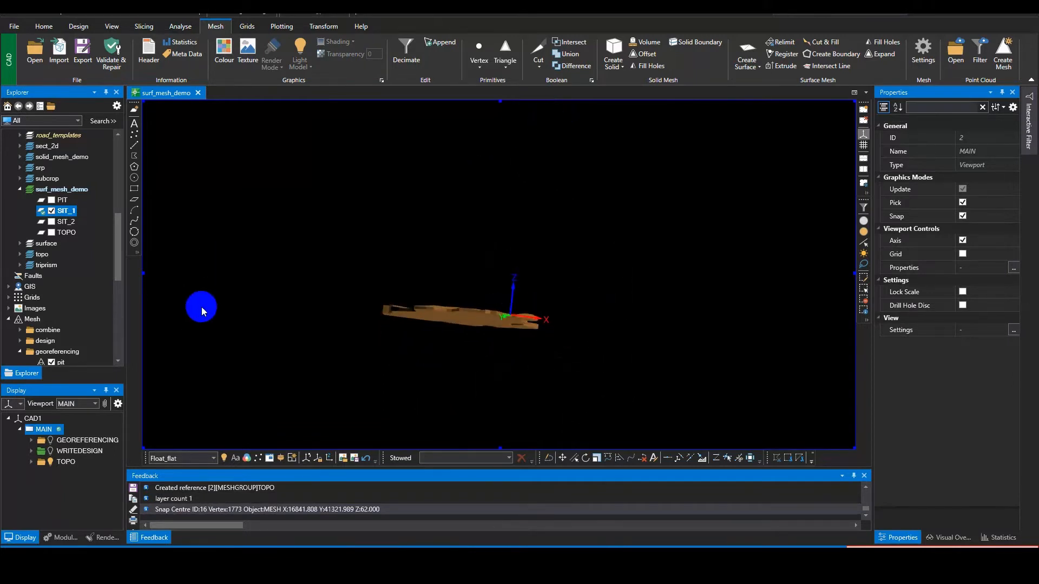
# Step: Start an extrusion of the sit_ext mesh with sit_ext2 as the output mesh file in the topo group
pyautogui.click(785, 67)
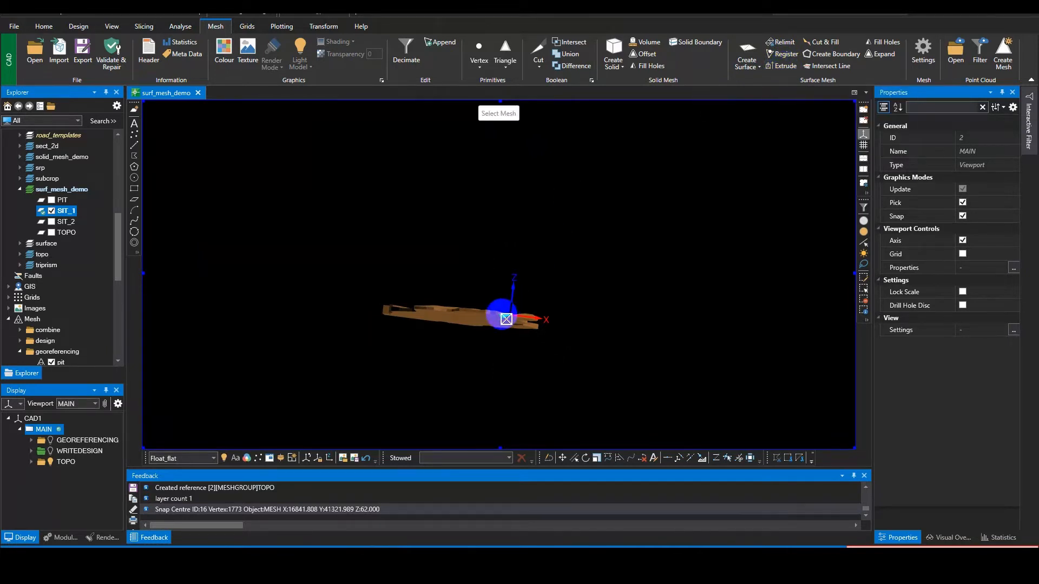
pyautogui.press('z')
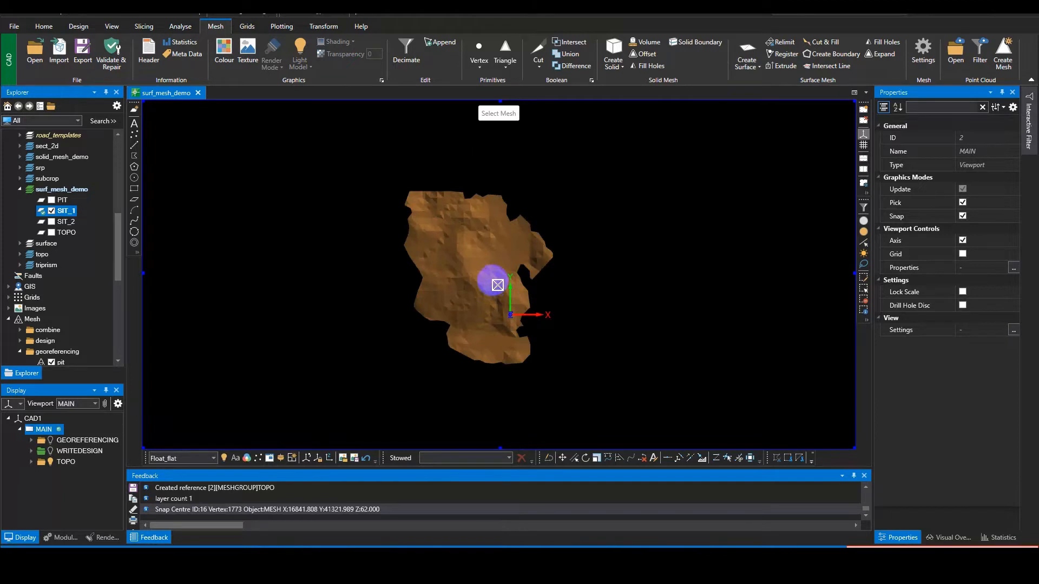
pyautogui.click(494, 281)
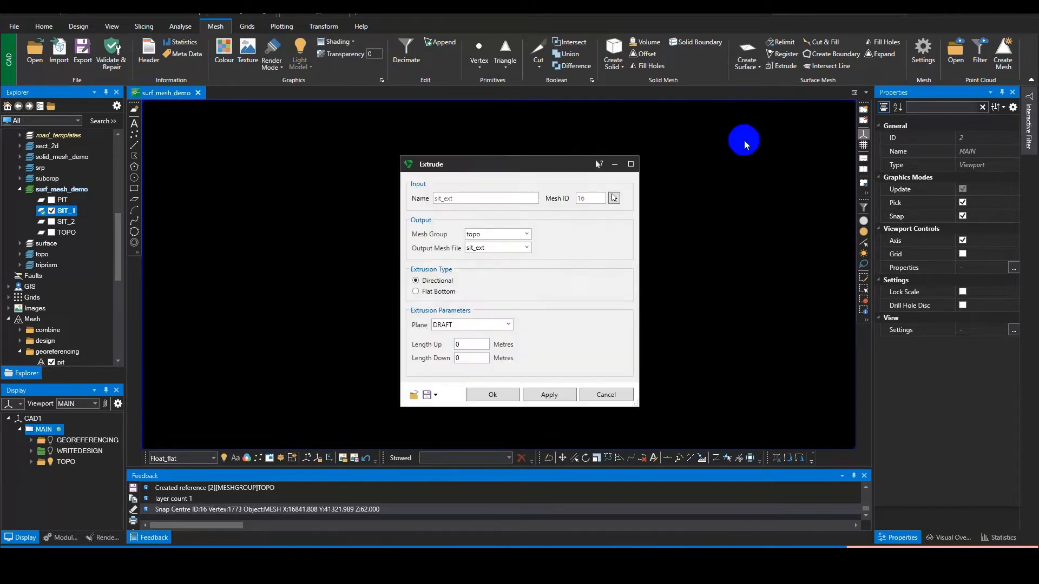
pyautogui.moveTo(516, 163); pyautogui.dragTo(697, 169)
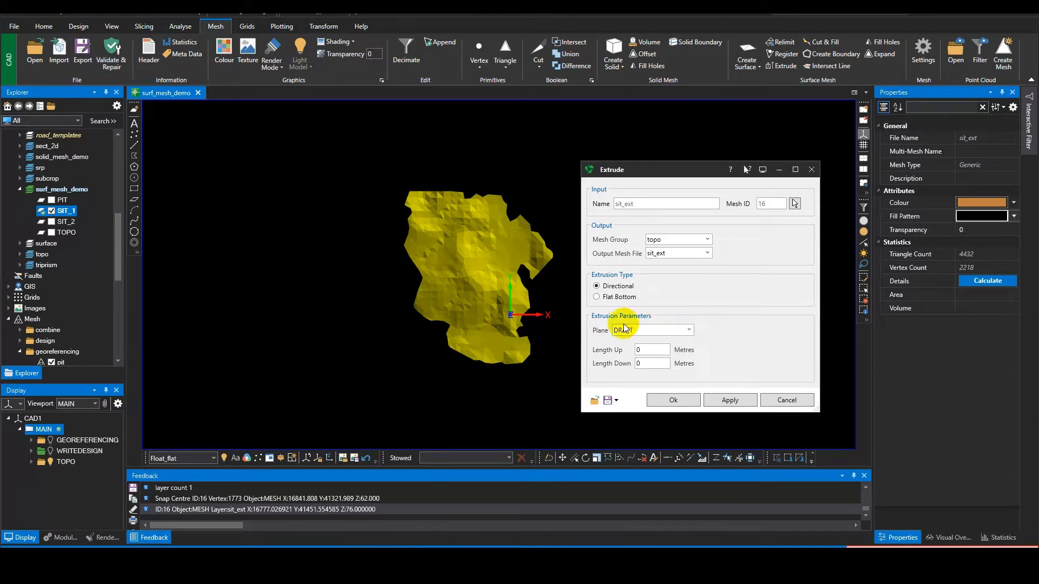
pyautogui.click(638, 205)
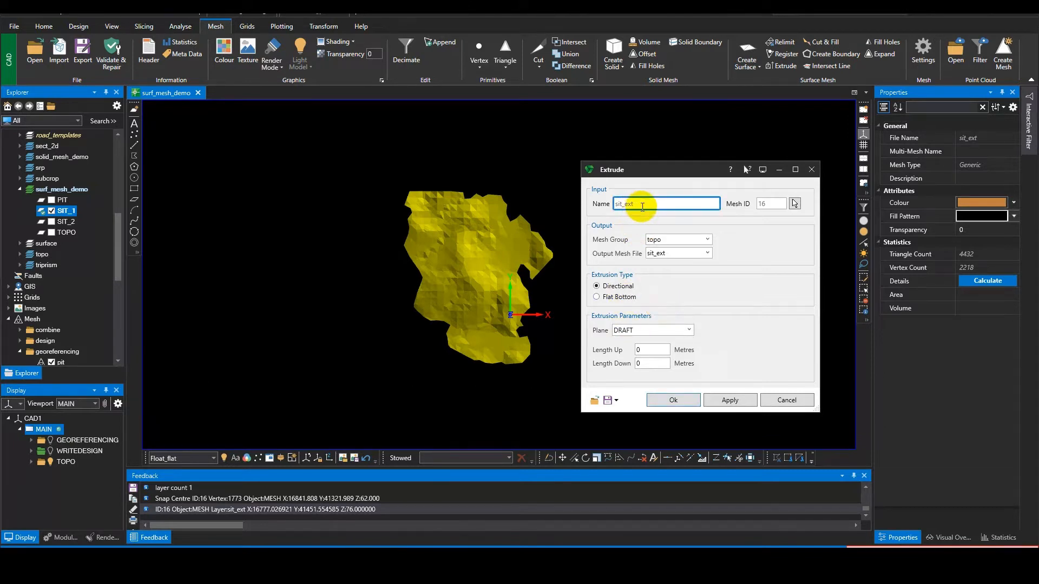
pyautogui.click(671, 252)
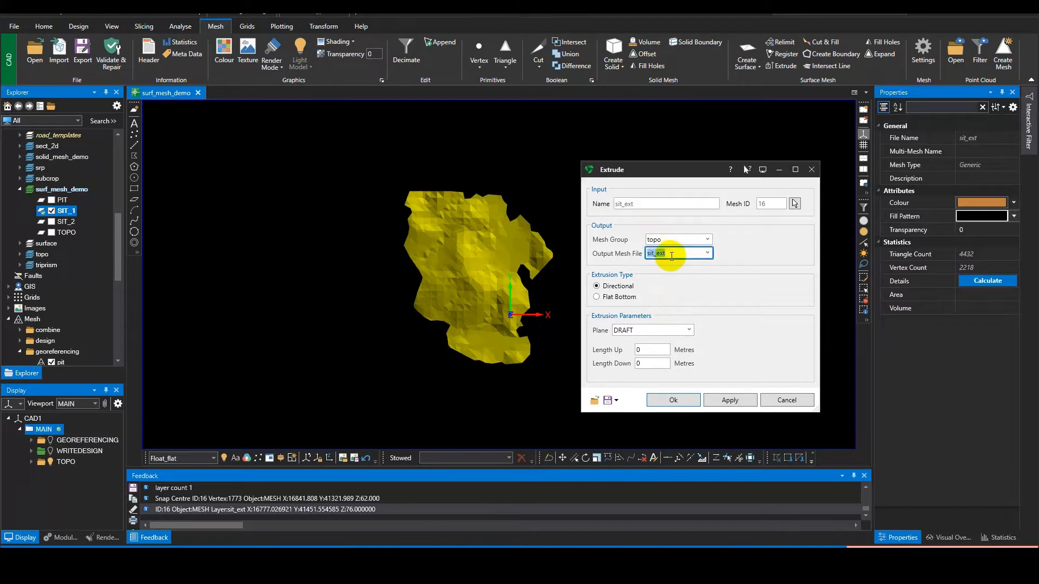
pyautogui.click(673, 253)
pyautogui.write('2')
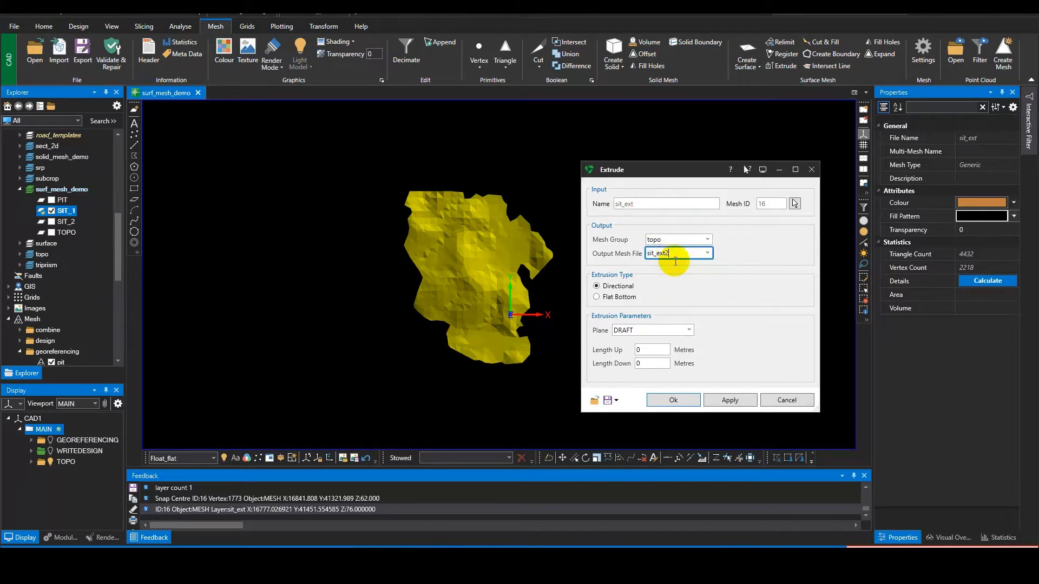
# Step: Set Length Up to 5 metres and run the directional extrusion on the DRAFT plane
pyautogui.click(652, 363)
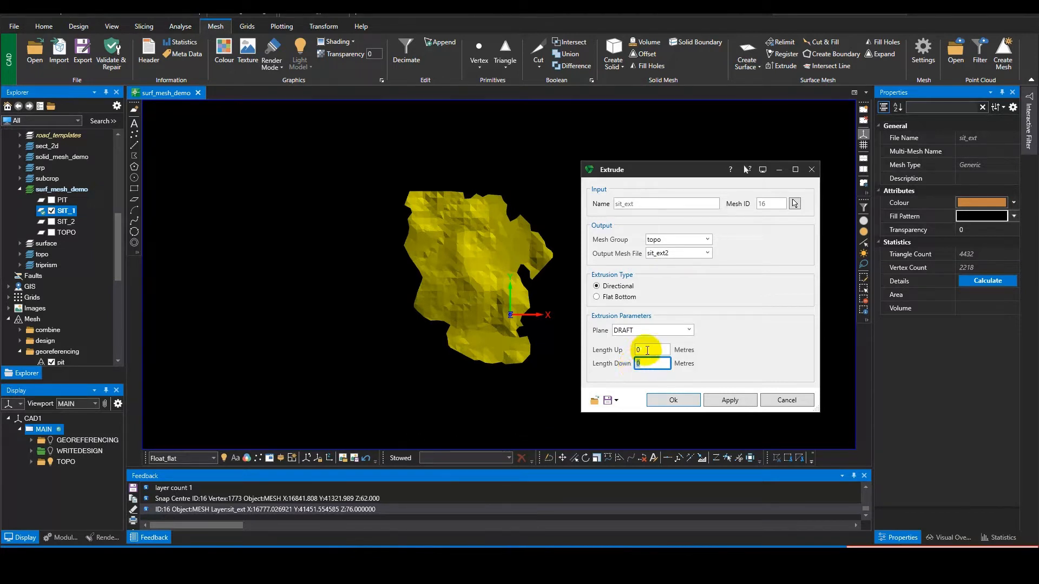
pyautogui.click(643, 350)
pyautogui.doubleClick(639, 351)
pyautogui.write('10')
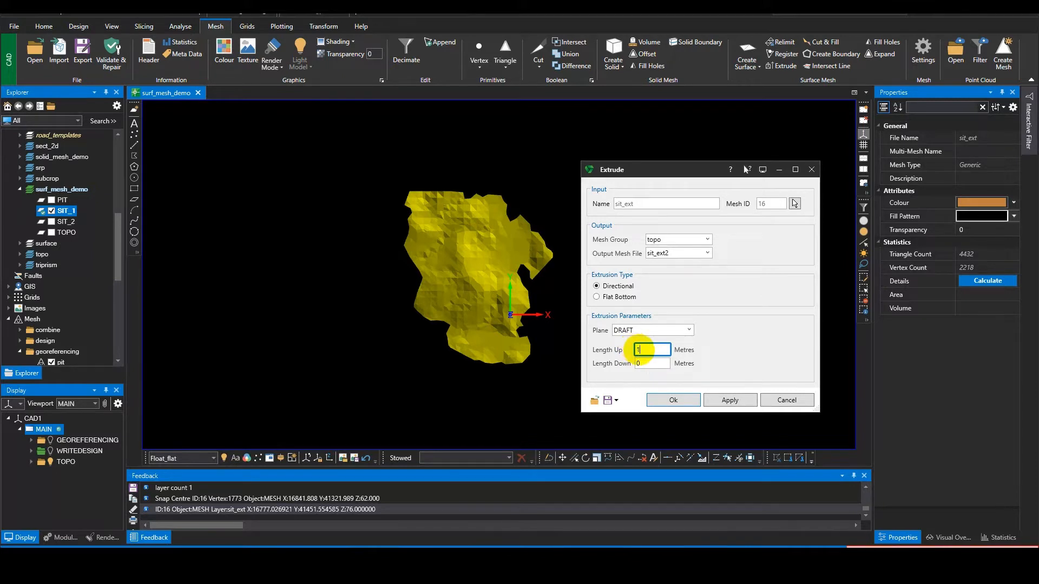
pyautogui.click(689, 398)
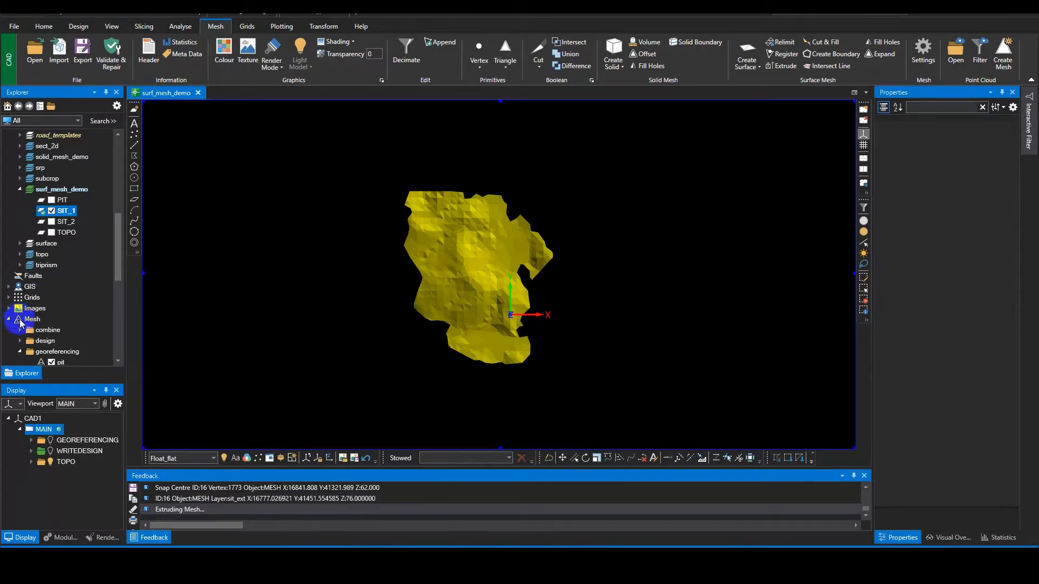
# Step: Load only the sit_ext2 mesh from the topo mesh group and tilt it to show its sides
pyautogui.scroll(-3, 56, 335)
pyautogui.scroll(-2, 57, 334)
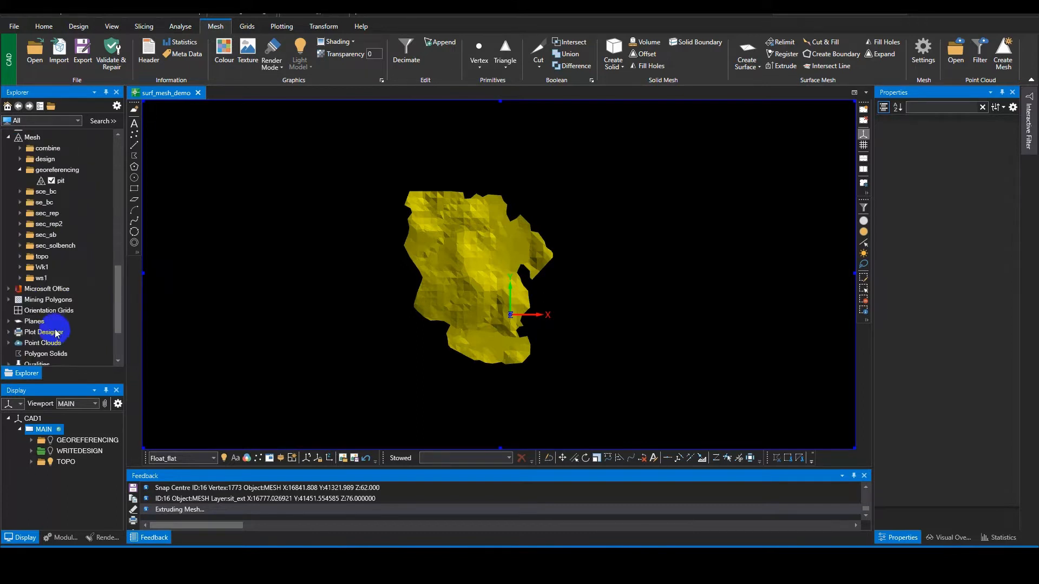
pyautogui.click(19, 257)
pyautogui.click(52, 289)
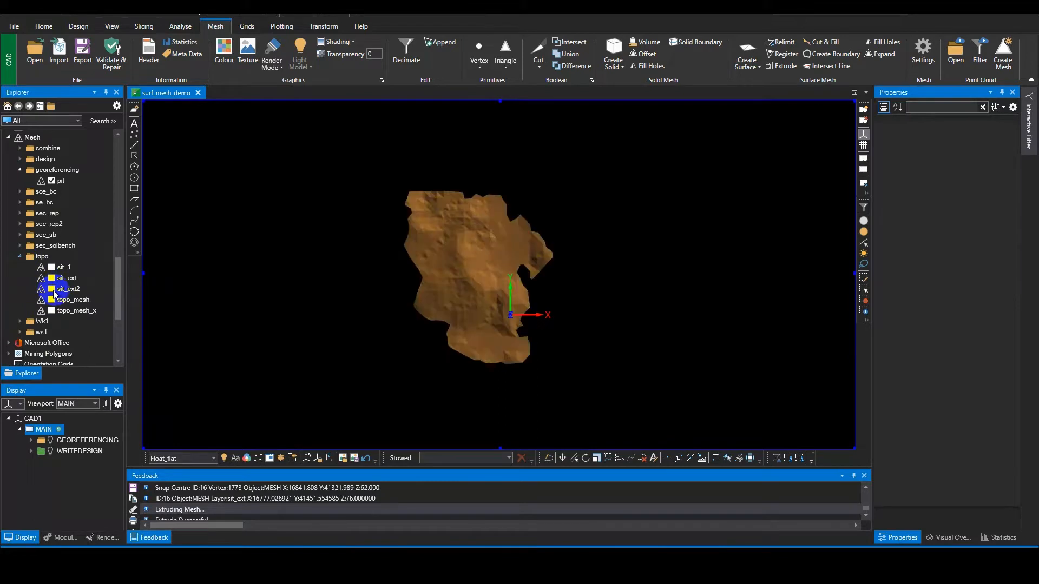
pyautogui.moveTo(410, 336); pyautogui.dragTo(410, 205, button='middle')
pyautogui.scroll(3, 466, 340)
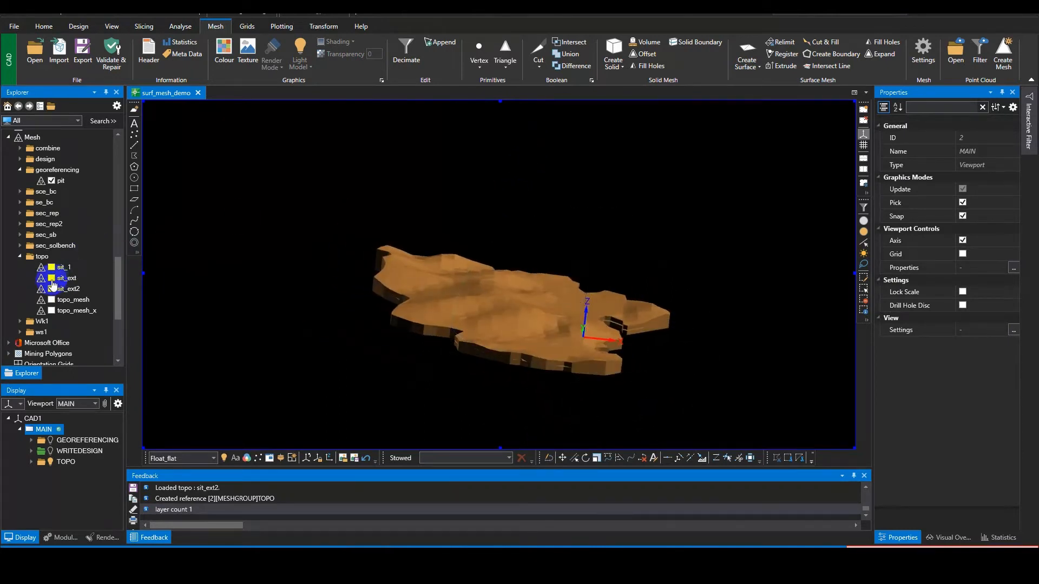
# Step: Display sit_ext together with sit_ext2 and compare them from below, hiding sit_ext2 to inspect sit_ext alone
pyautogui.click(52, 278)
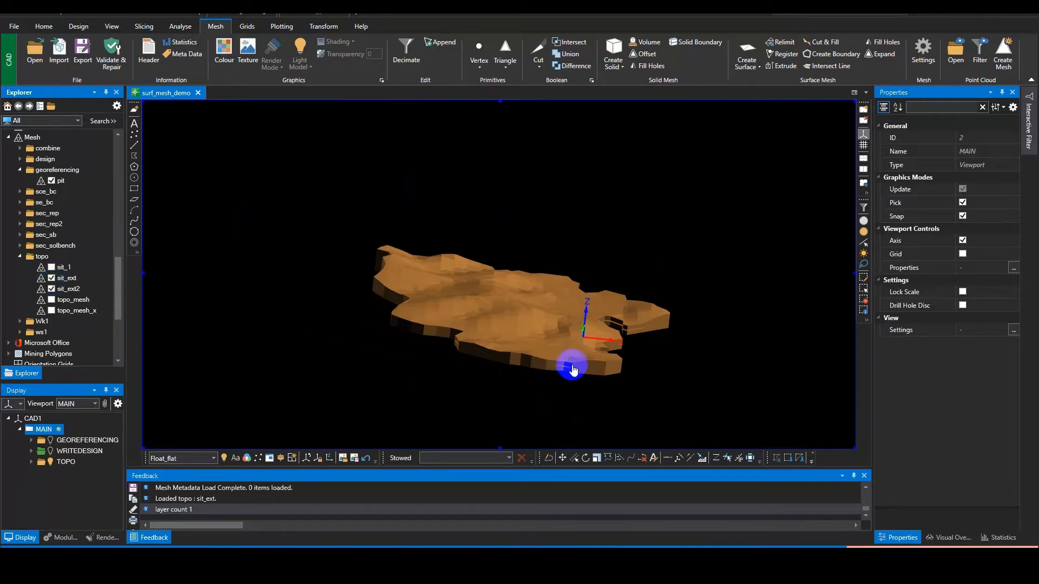
pyautogui.moveTo(568, 367); pyautogui.dragTo(647, 346, button='middle')
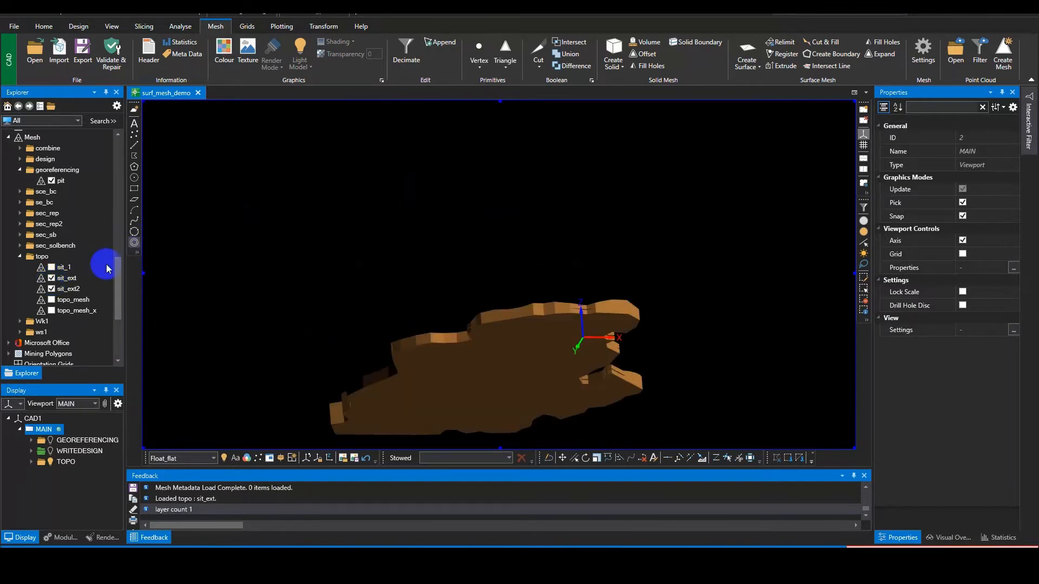
pyautogui.click(51, 289)
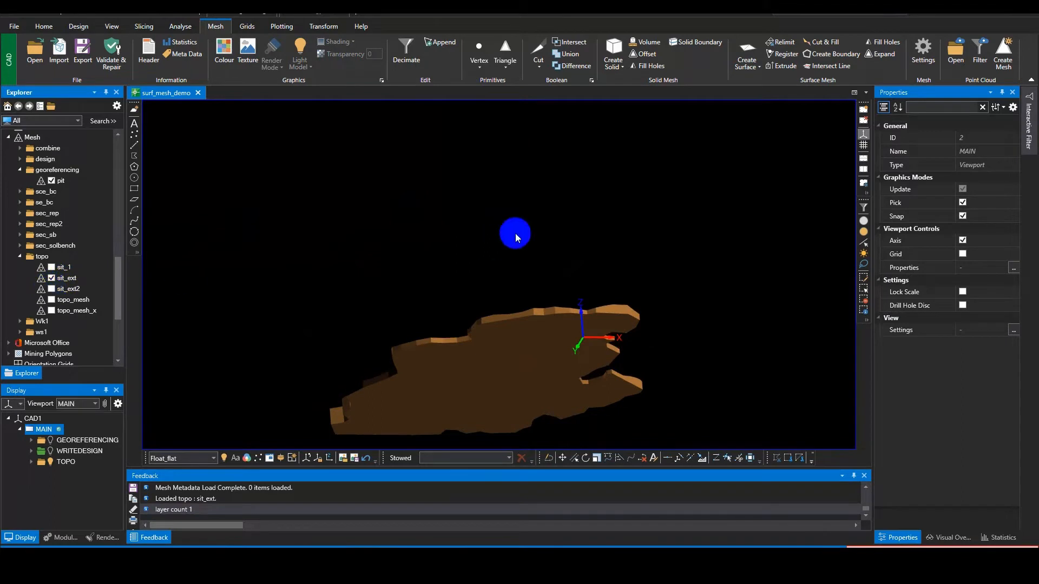
pyautogui.moveTo(515, 232); pyautogui.dragTo(367, 265, button='middle')
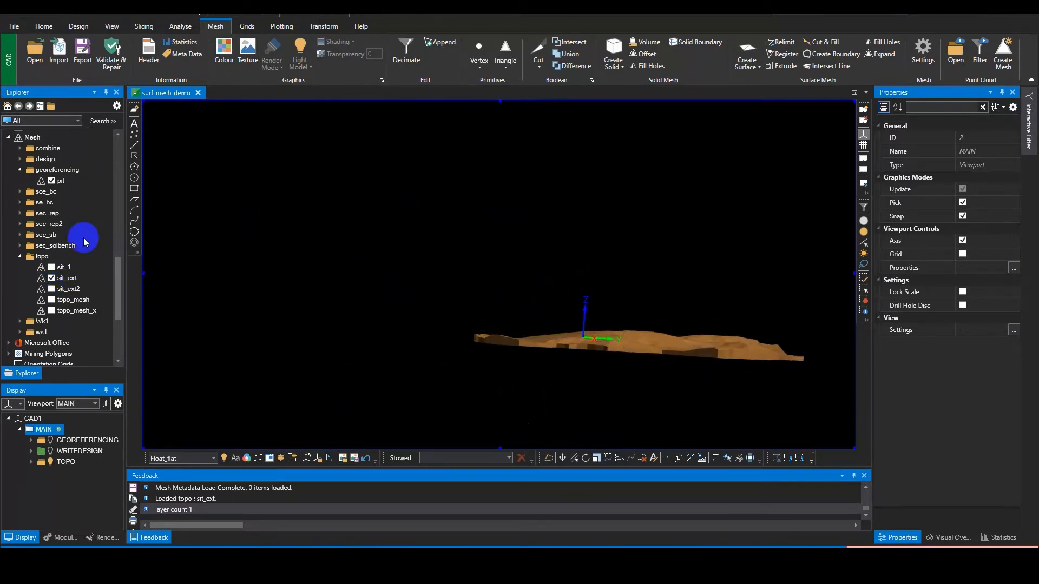
# Step: Replace sit_ext with the sit_1 surface mesh in the viewport and orbit around it
pyautogui.click(52, 278)
pyautogui.click(52, 267)
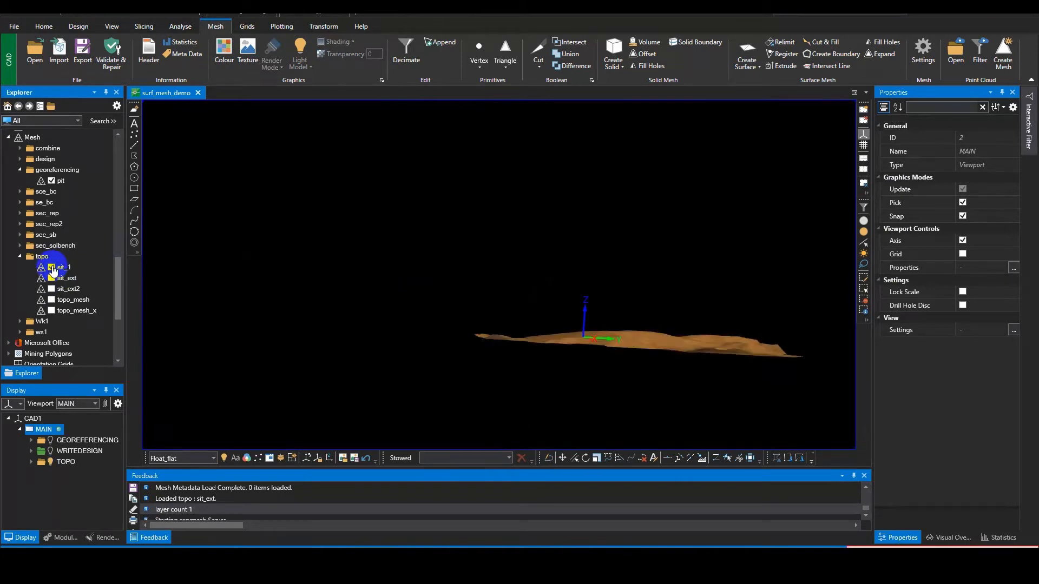
pyautogui.moveTo(704, 324); pyautogui.dragTo(582, 332, button='middle')
pyautogui.scroll(-4, 596, 319)
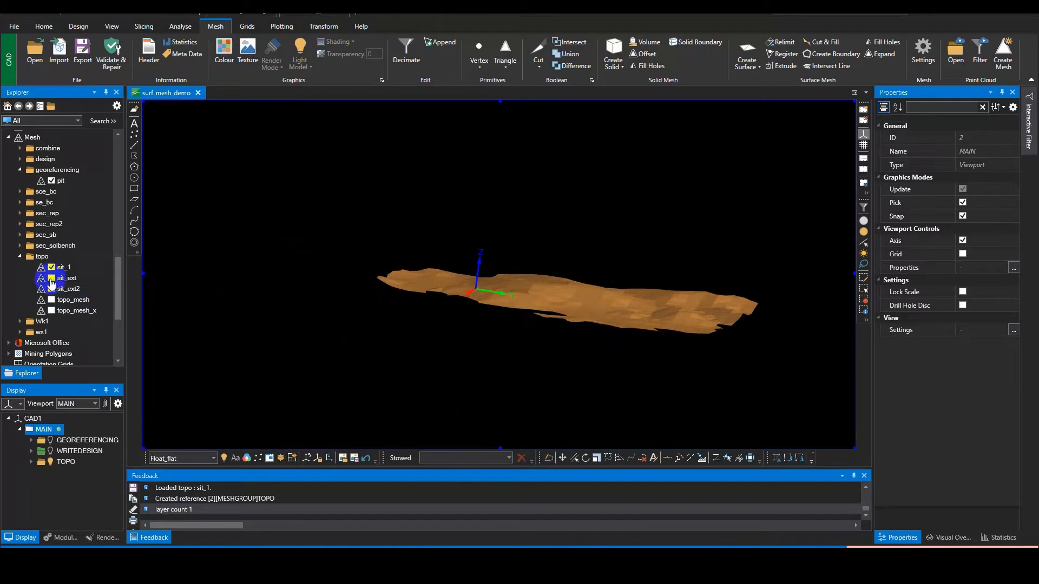
# Step: Load sit_ext2 alongside sit_1, switching it off and on to compare the extruded mesh with the surface
pyautogui.moveTo(56, 302)
pyautogui.click(53, 290)
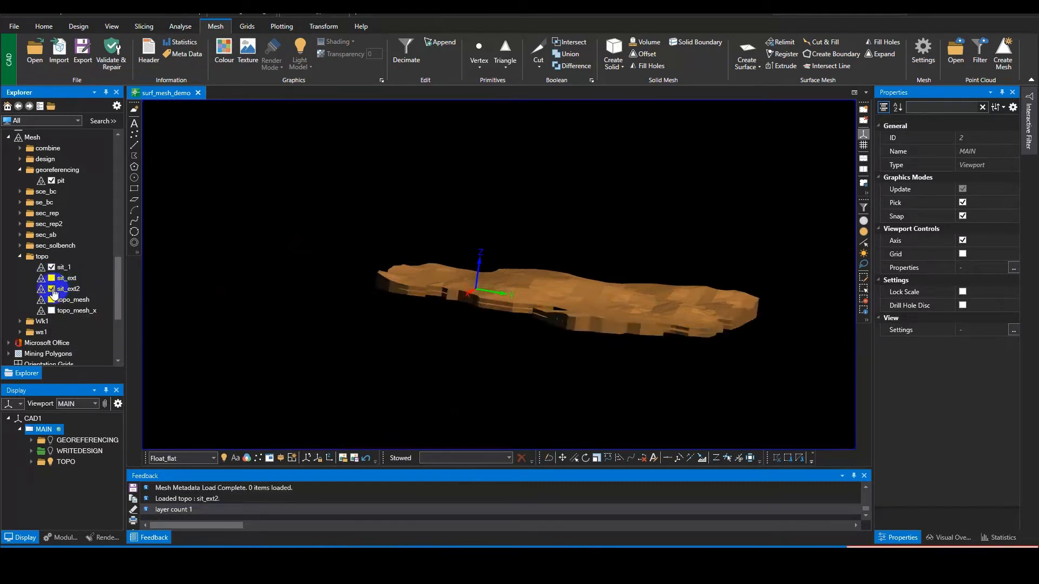
pyautogui.click(53, 290)
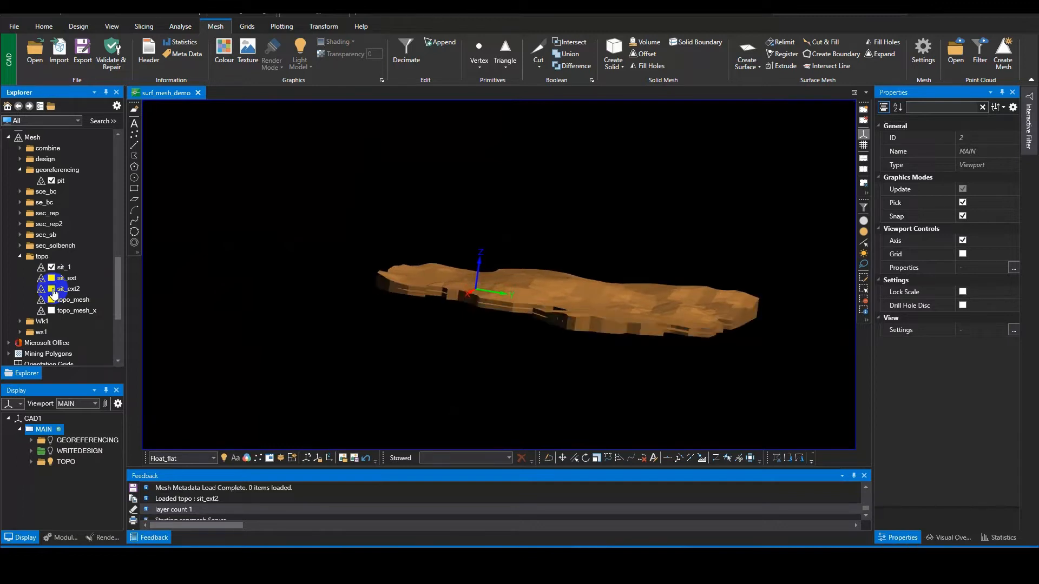
pyautogui.click(53, 290)
pyautogui.click(53, 290)
pyautogui.click(52, 289)
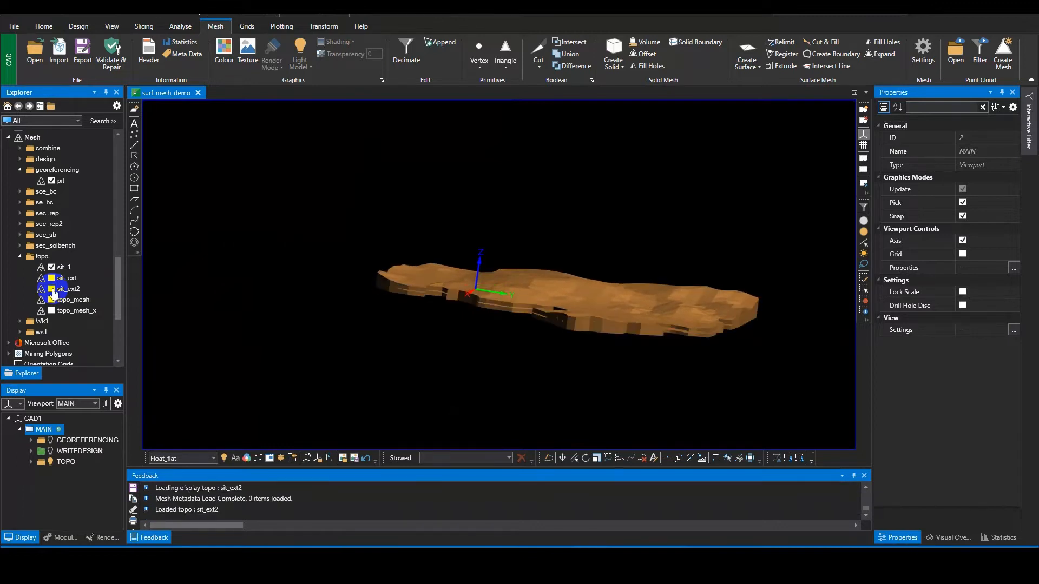
pyautogui.click(53, 289)
pyautogui.click(52, 290)
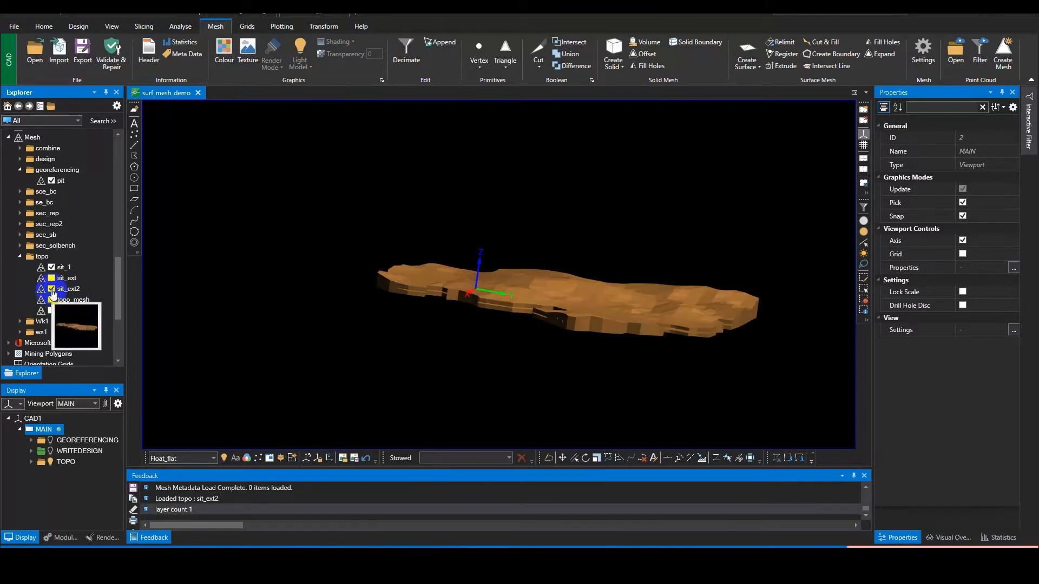
pyautogui.click(291, 265)
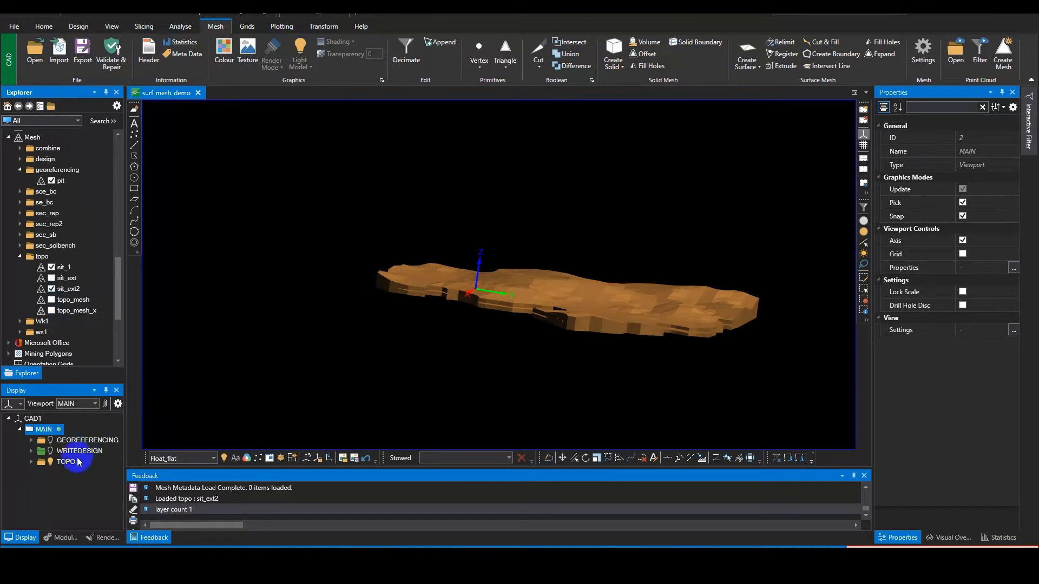
# Step: Apply a light blue colour override to the sit_ext2 layer of the TOPO reference
pyautogui.click(32, 462)
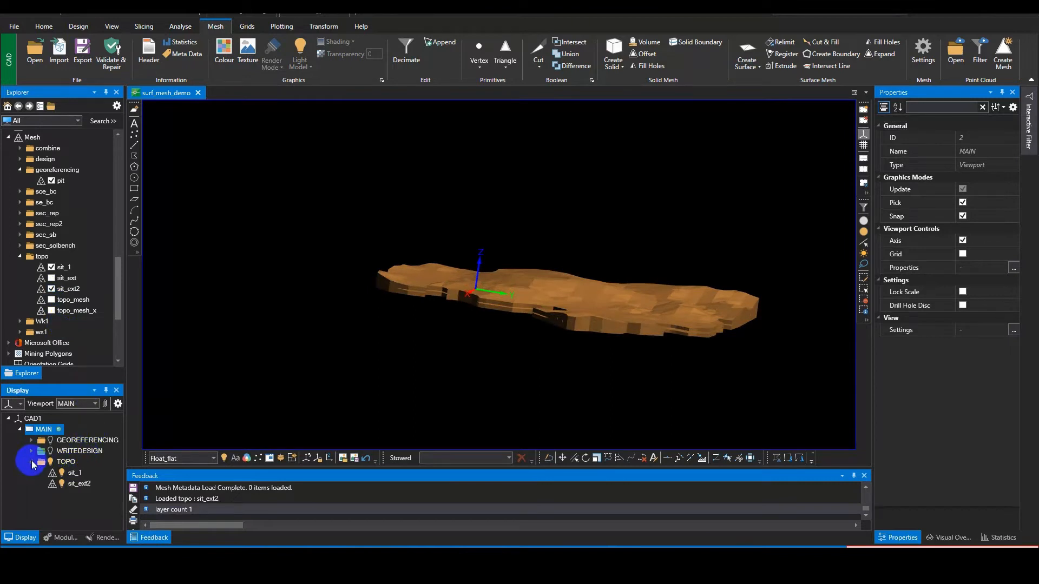
pyautogui.click(80, 484)
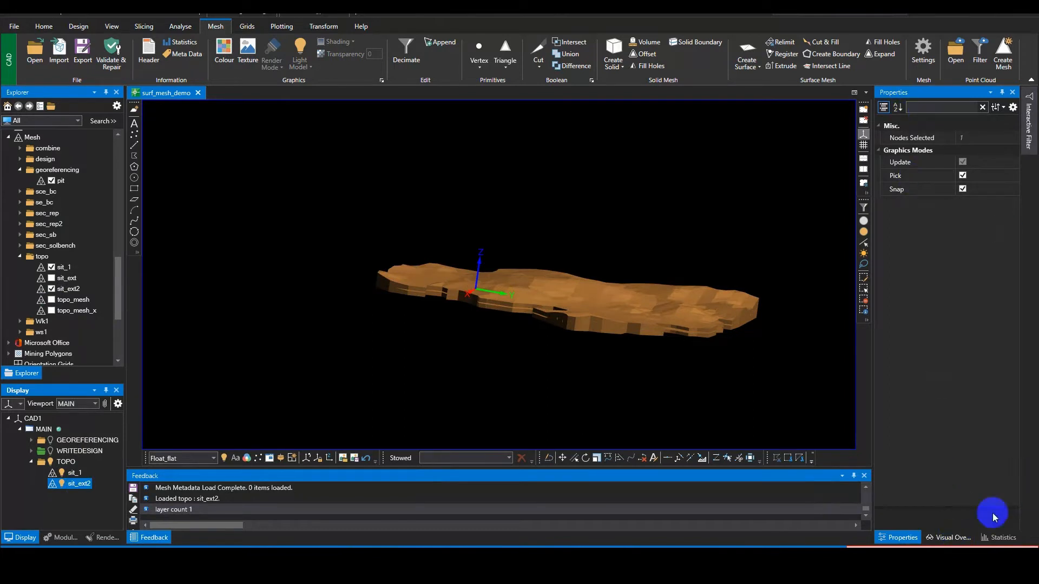
pyautogui.click(952, 541)
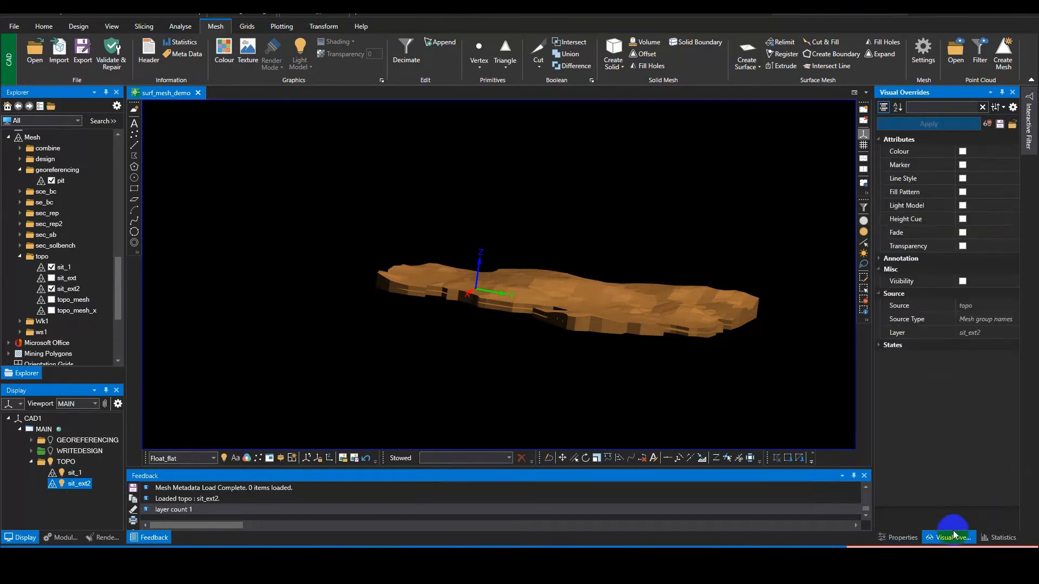
pyautogui.click(962, 152)
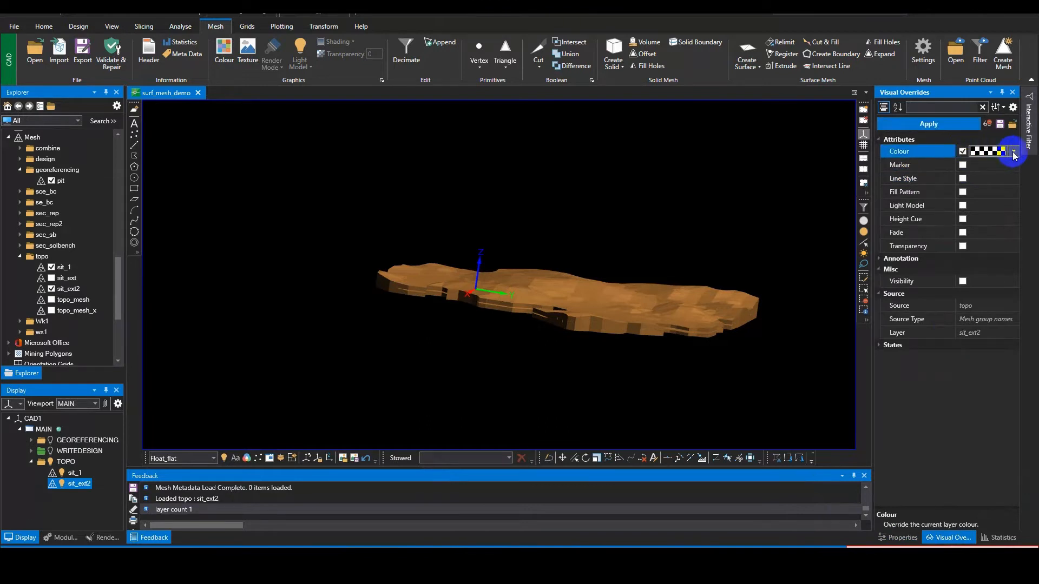
pyautogui.click(1013, 153)
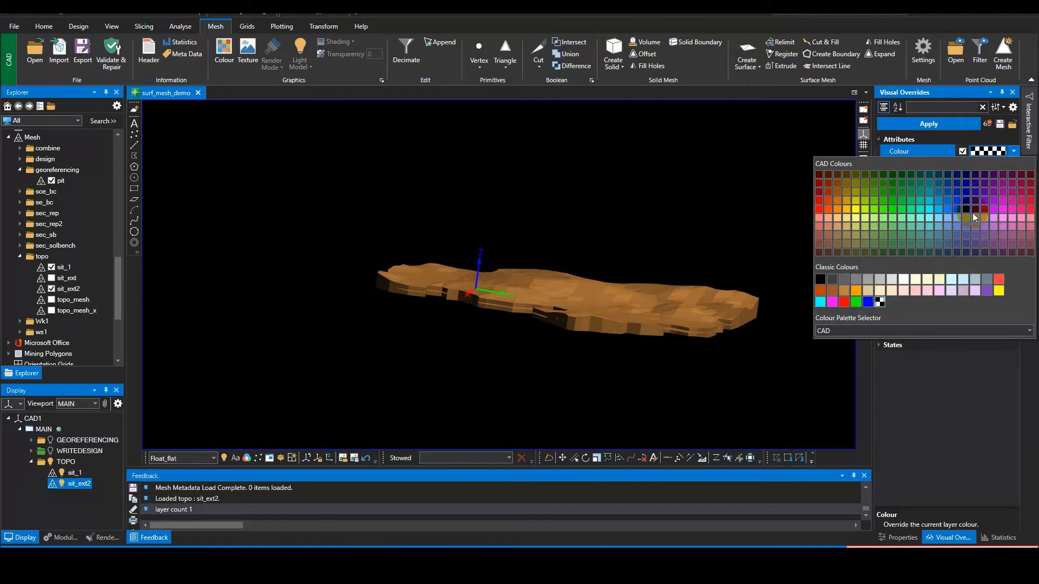
pyautogui.click(939, 210)
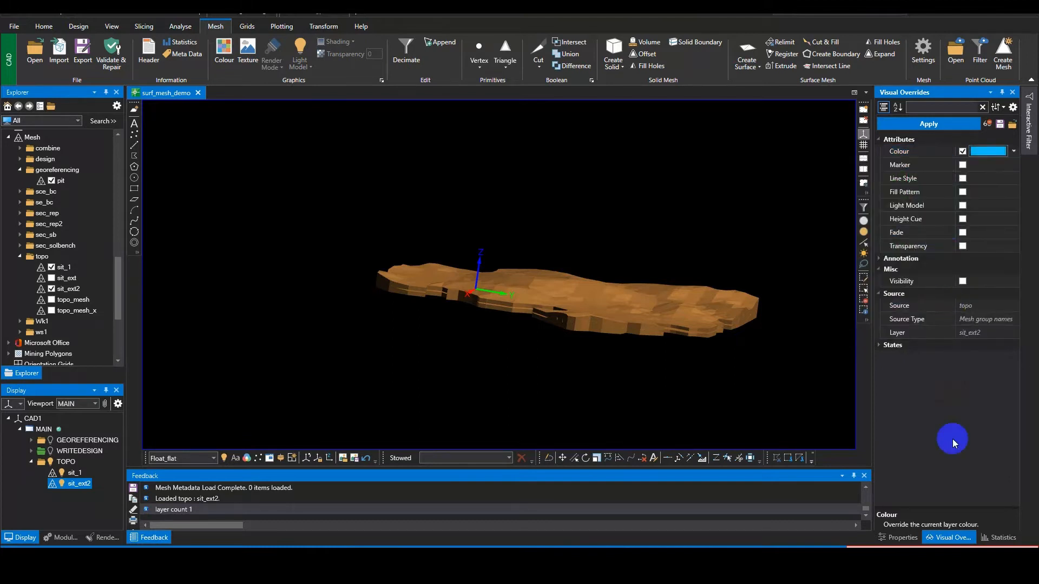
pyautogui.click(923, 123)
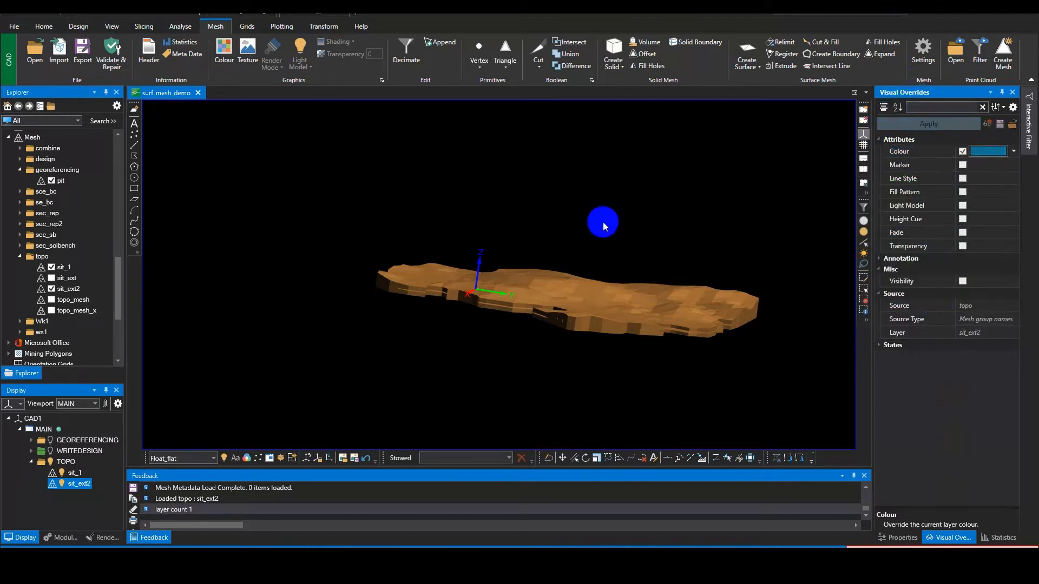
# Step: Hide the sit_1 and sit_ext2 layers of the TOPO reference
pyautogui.moveTo(606, 229); pyautogui.dragTo(561, 204, button='middle')
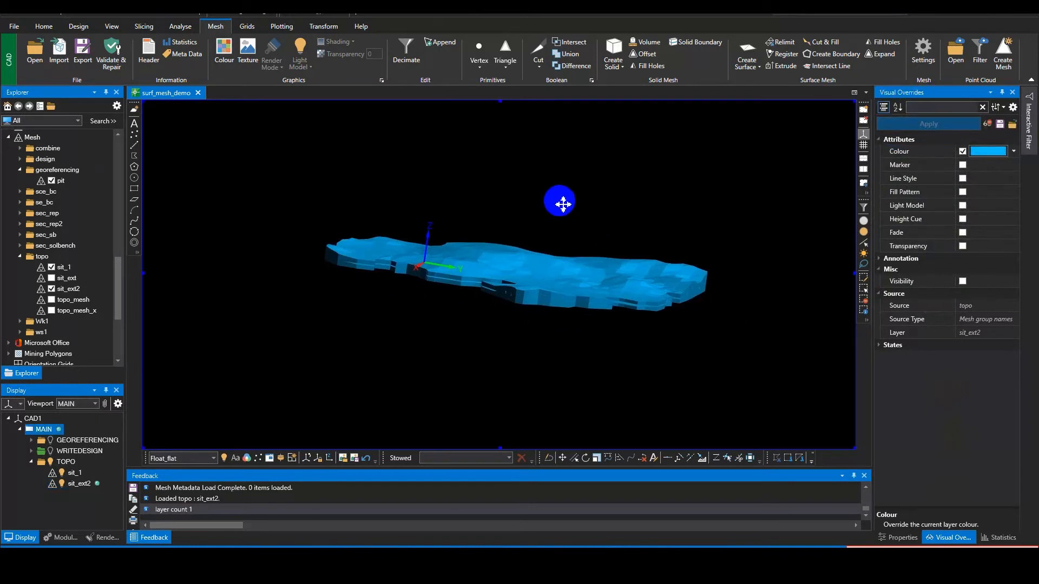
pyautogui.scroll(3, 549, 297)
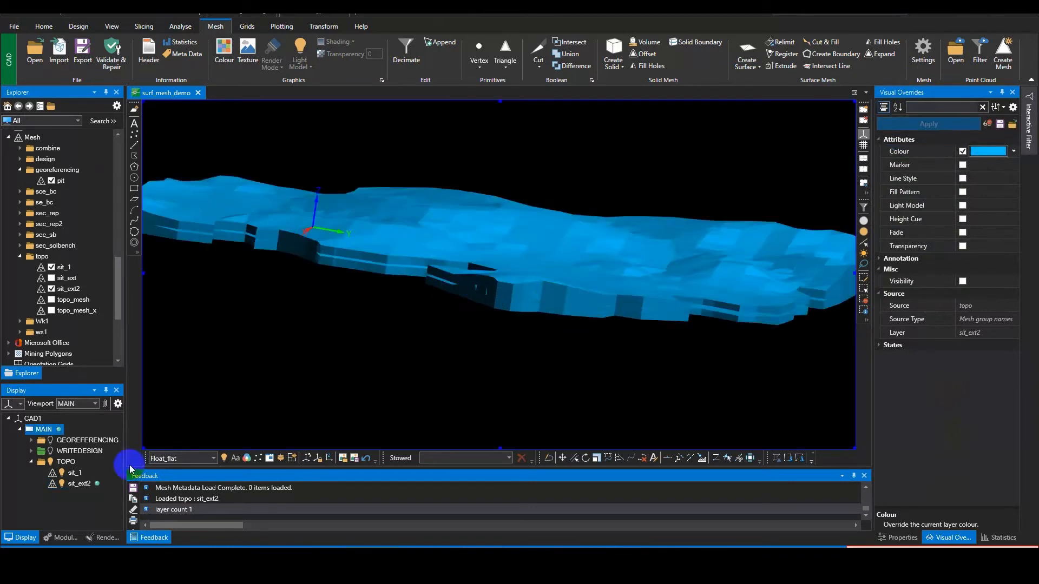
pyautogui.click(62, 474)
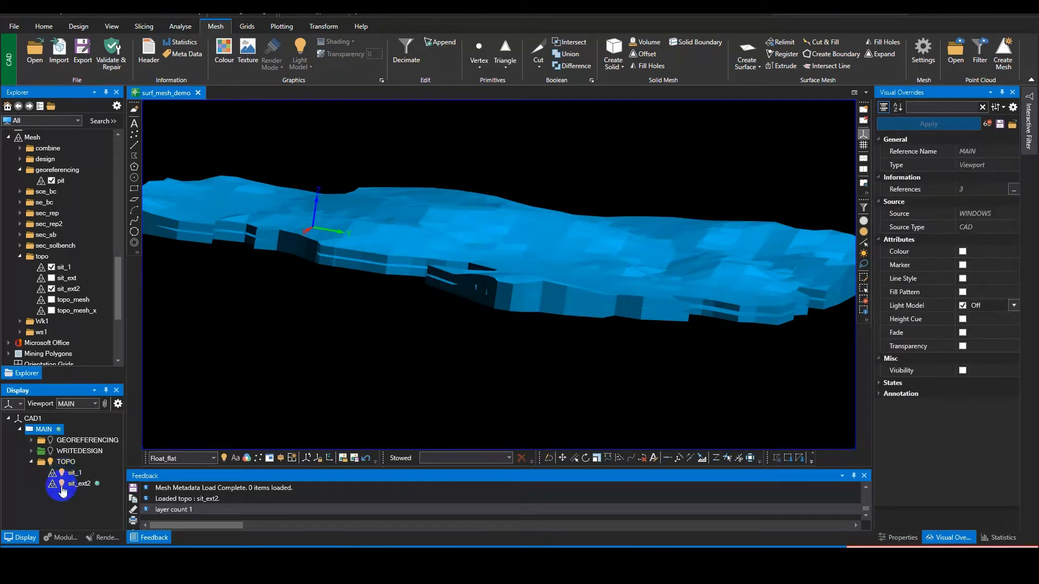
pyautogui.click(62, 486)
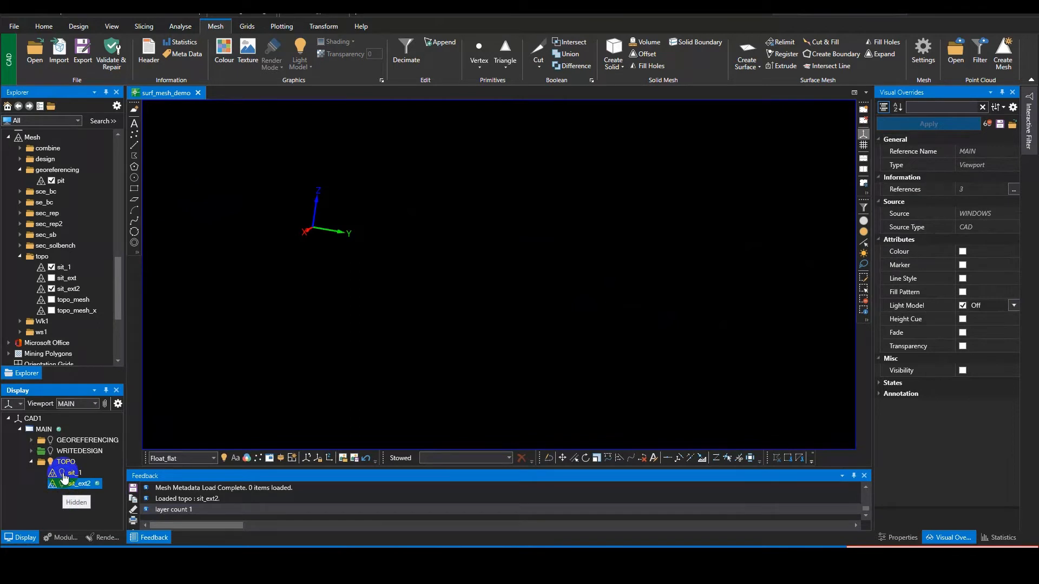
# Step: Show the sit_1 layer and toggle sit_ext2 on and off over it to compare the surface with its extrusion
pyautogui.click(63, 475)
pyautogui.click(62, 475)
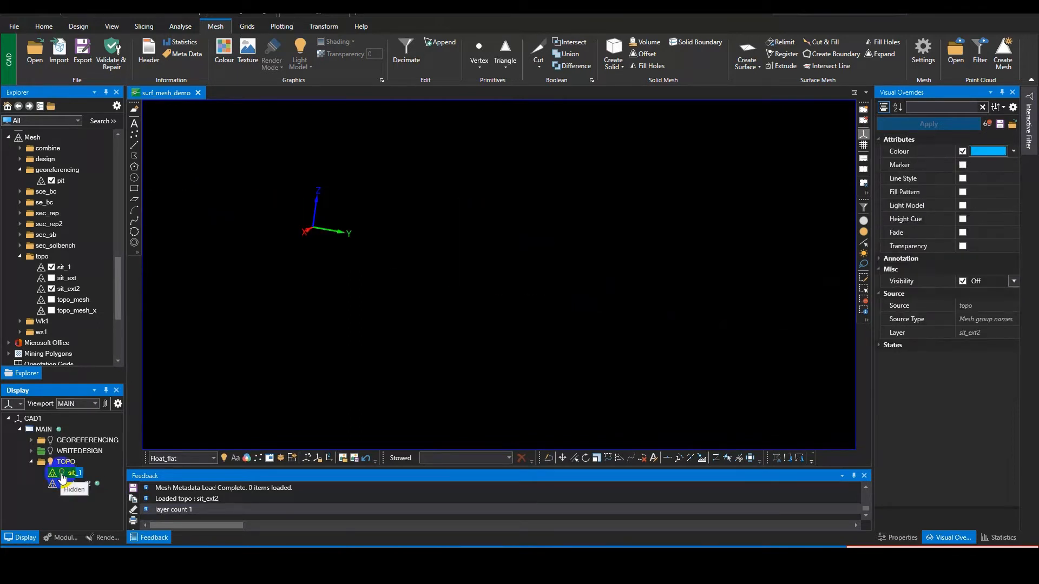
pyautogui.click(61, 474)
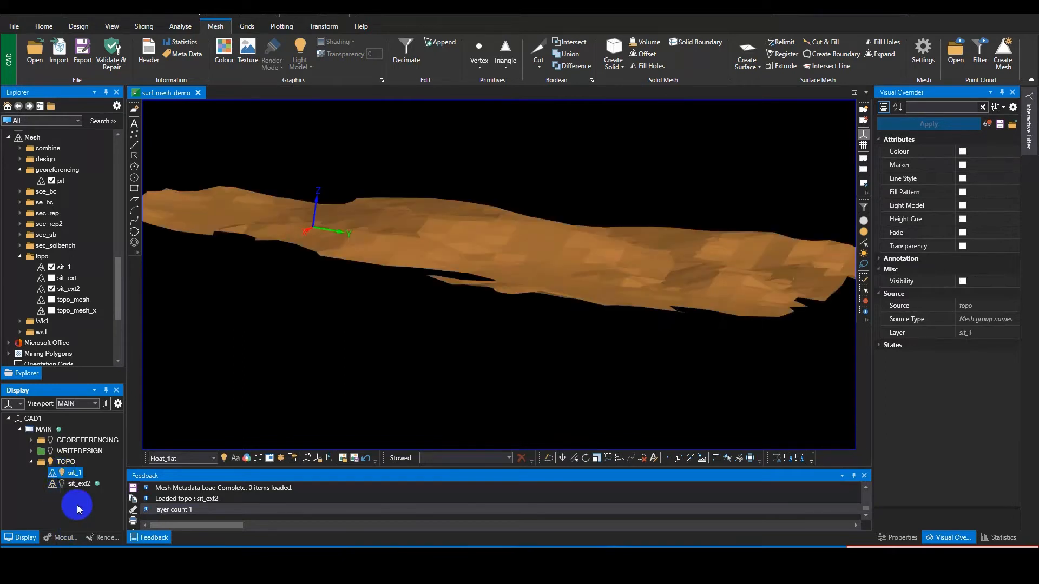
pyautogui.click(61, 484)
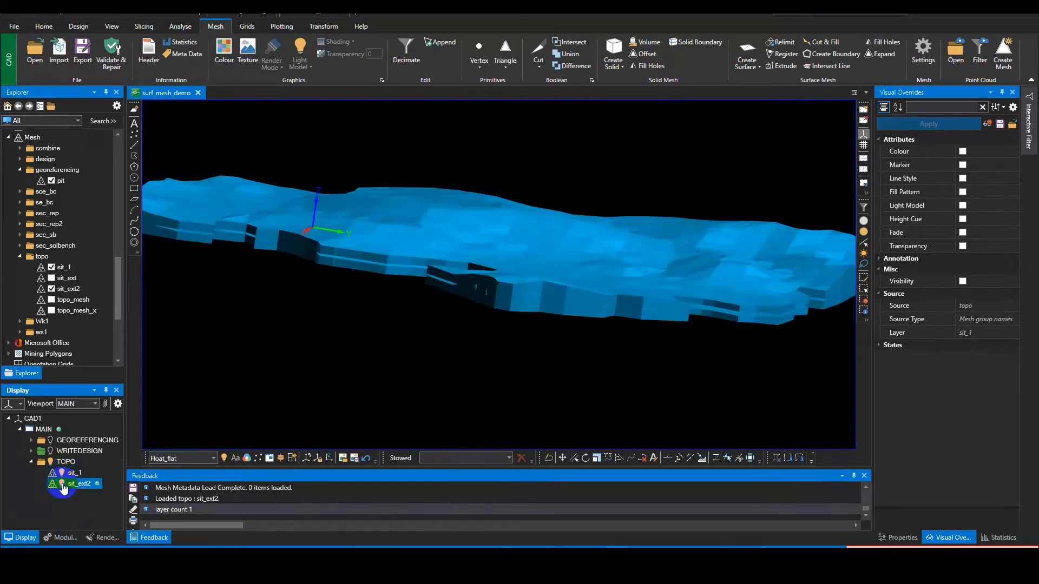
pyautogui.click(62, 485)
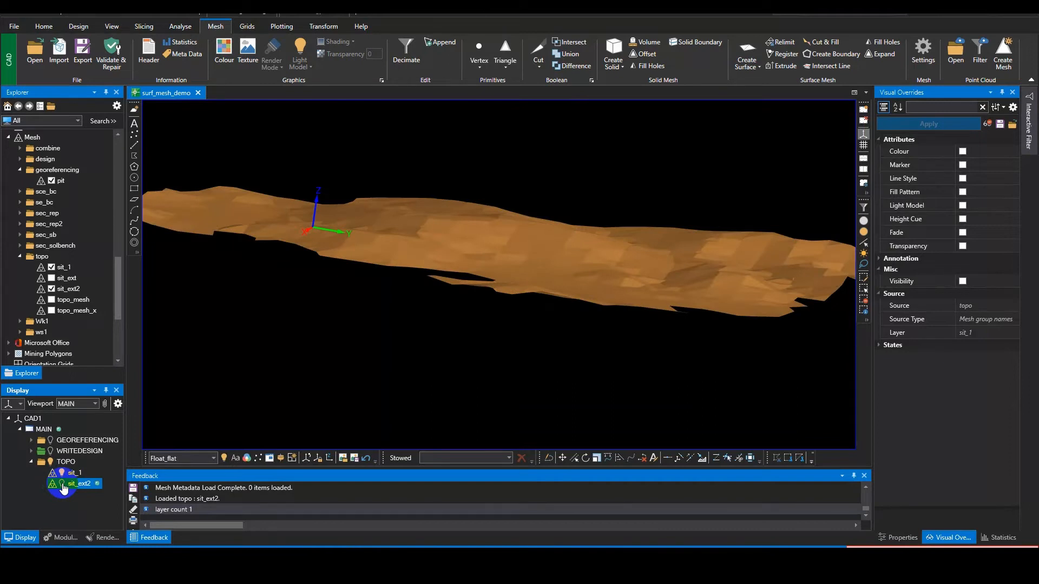
pyautogui.doubleClick(62, 486)
pyautogui.click(62, 485)
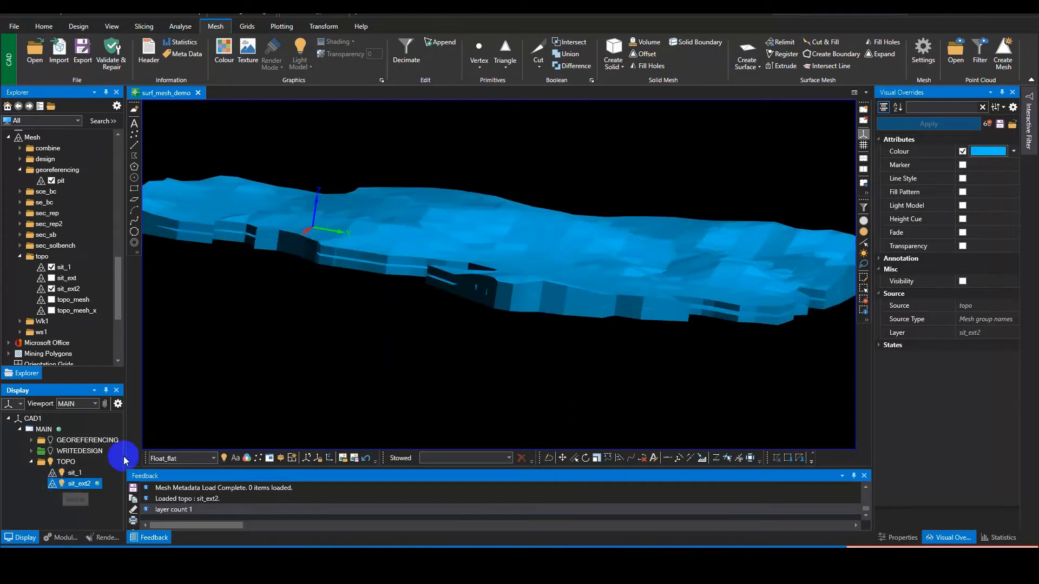
# Step: Compare the meshes from underneath, hiding sit_ext2 to examine the sit_1 surface alone in plan and from the side
pyautogui.moveTo(377, 353); pyautogui.dragTo(336, 316, button='middle')
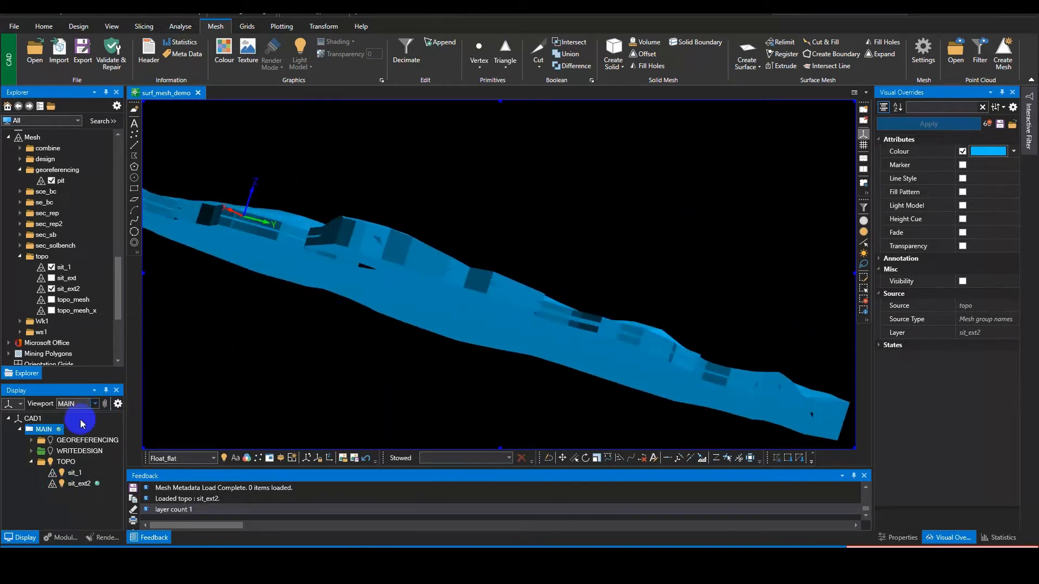
pyautogui.click(62, 484)
pyautogui.click(62, 484)
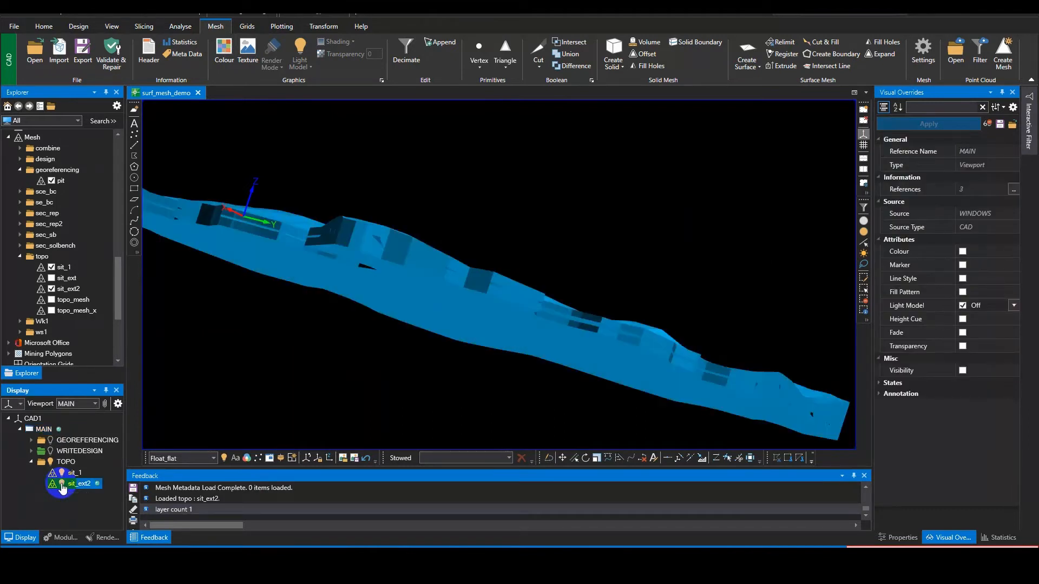
pyautogui.click(61, 483)
pyautogui.click(404, 226)
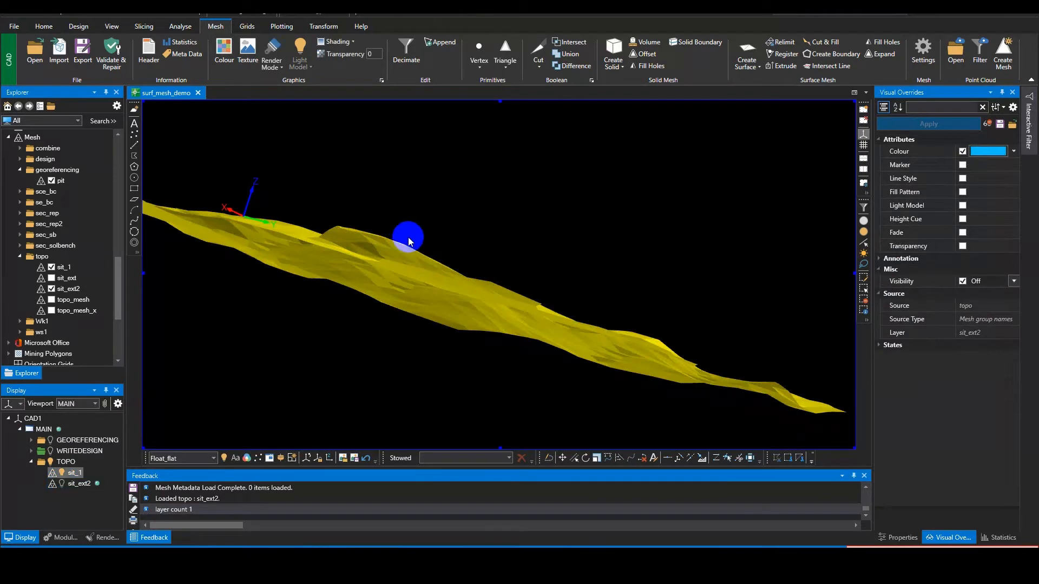
pyautogui.press('p')
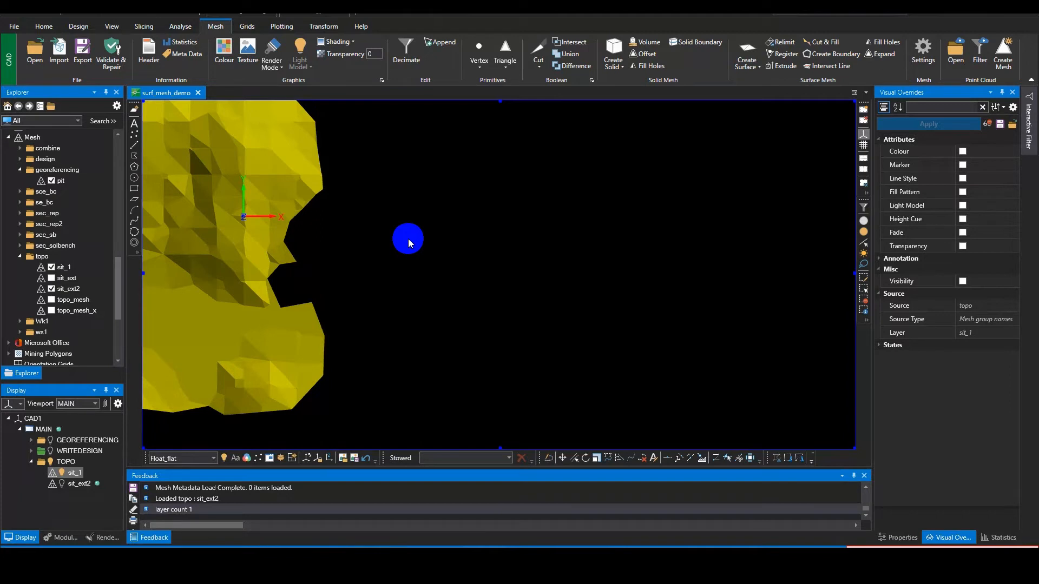
pyautogui.moveTo(413, 245); pyautogui.dragTo(635, 235, button='middle')
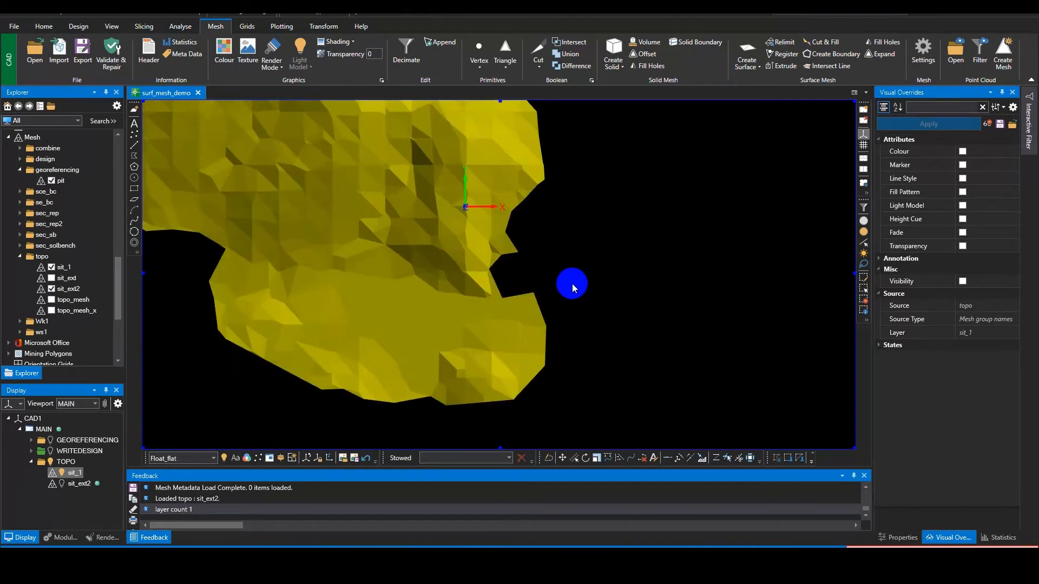
pyautogui.moveTo(575, 294); pyautogui.dragTo(555, 165, button='middle')
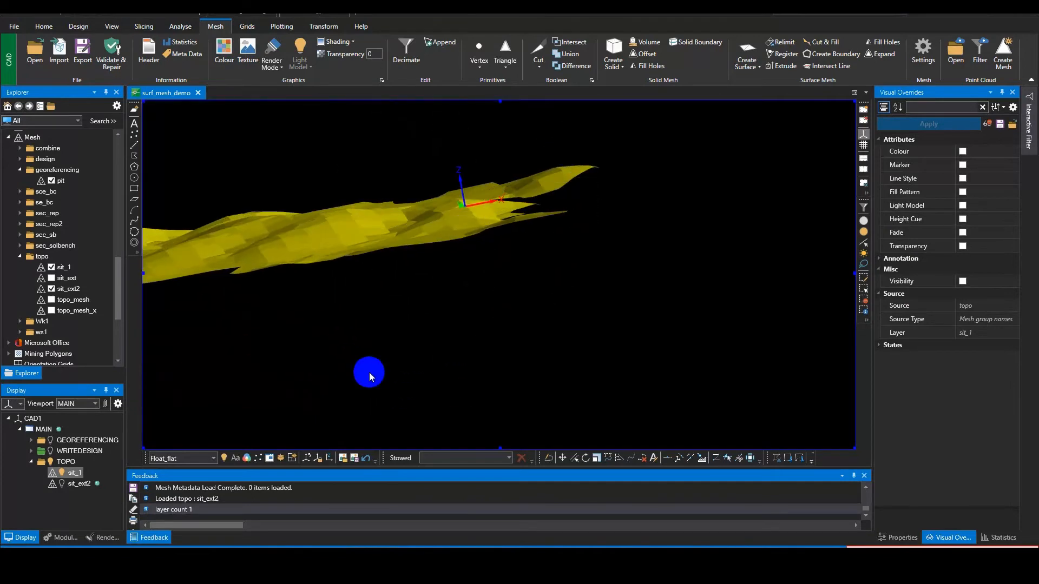
# Step: Display the sit_ext2 layer again and hide sit_1 so that only the extruded mesh is drawn
pyautogui.click(62, 485)
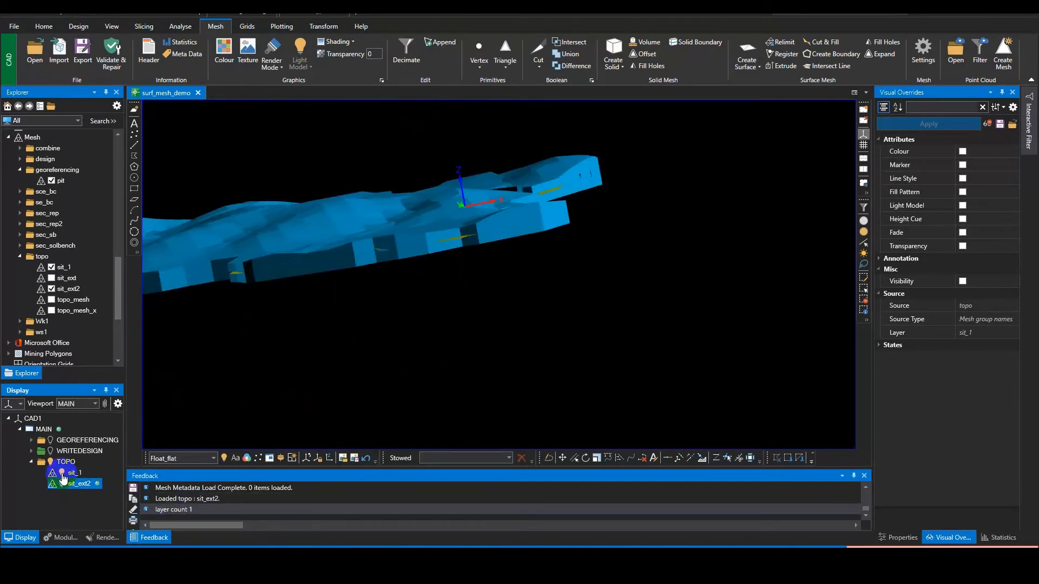
pyautogui.click(408, 270)
pyautogui.moveTo(563, 374); pyautogui.dragTo(575, 375, button='middle')
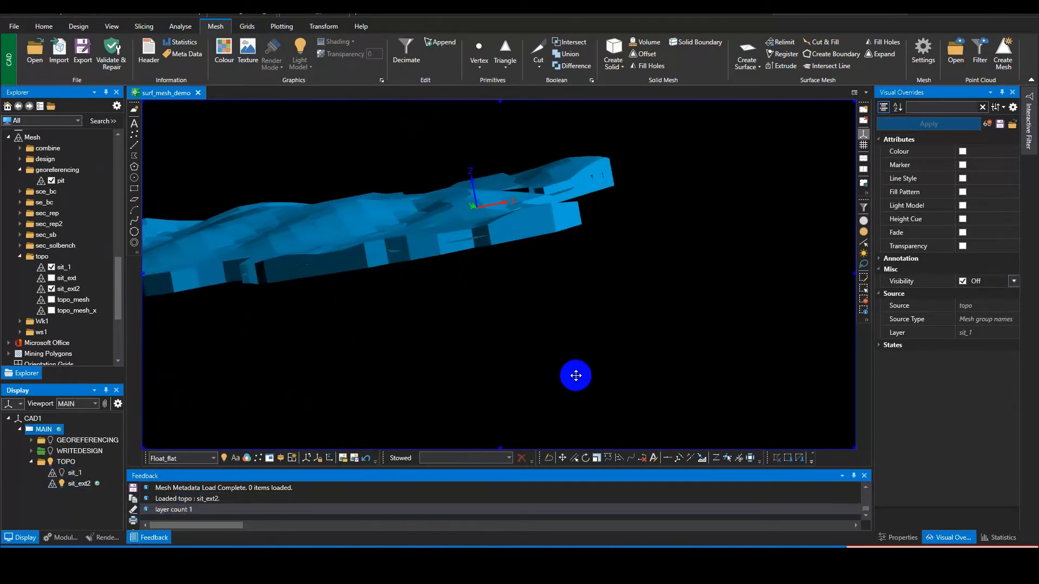
pyautogui.moveTo(582, 319); pyautogui.dragTo(648, 329, button='middle')
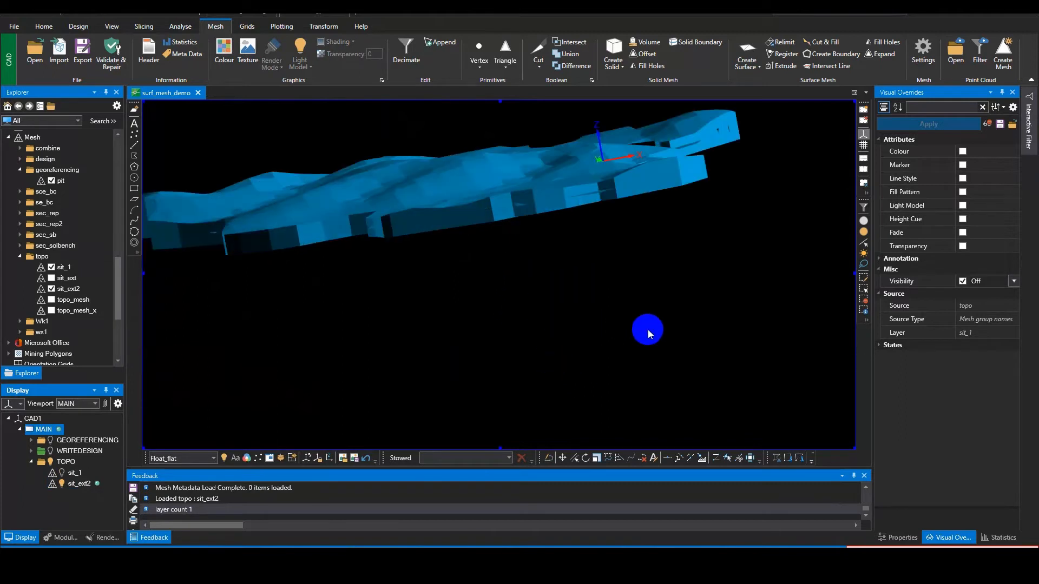
# Step: Calculate the volume and area of the sit_ext2 solid mesh with the Volume tool
pyautogui.scroll(-3, 517, 284)
pyautogui.click(641, 43)
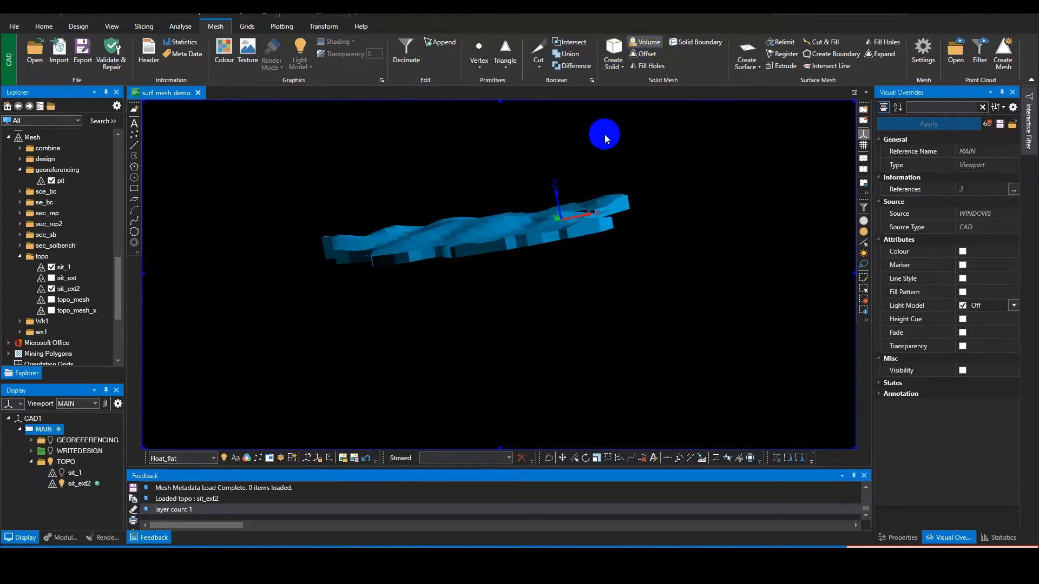
pyautogui.moveTo(546, 303); pyautogui.dragTo(481, 312, button='middle')
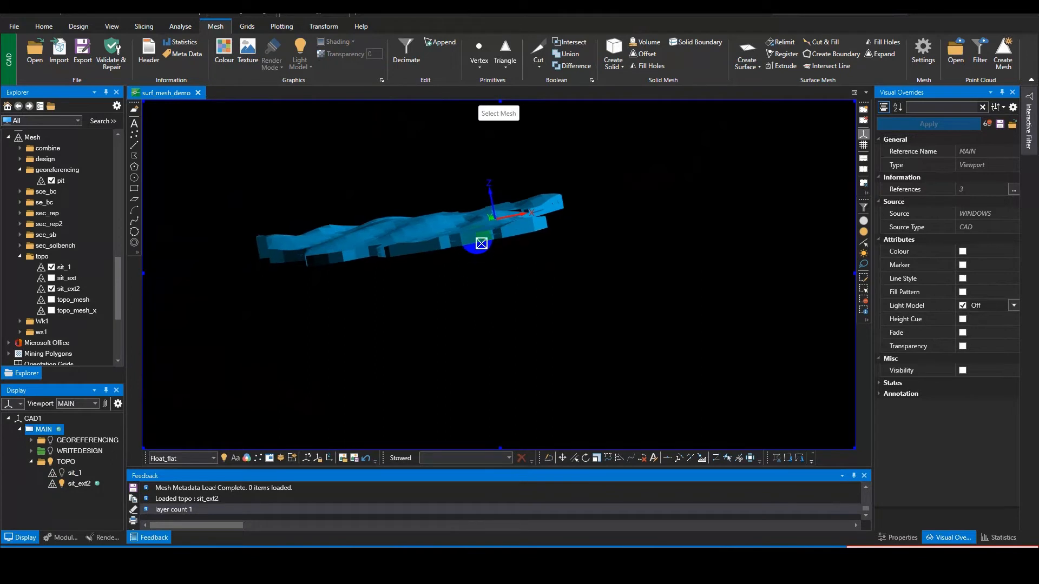
pyautogui.click(478, 234)
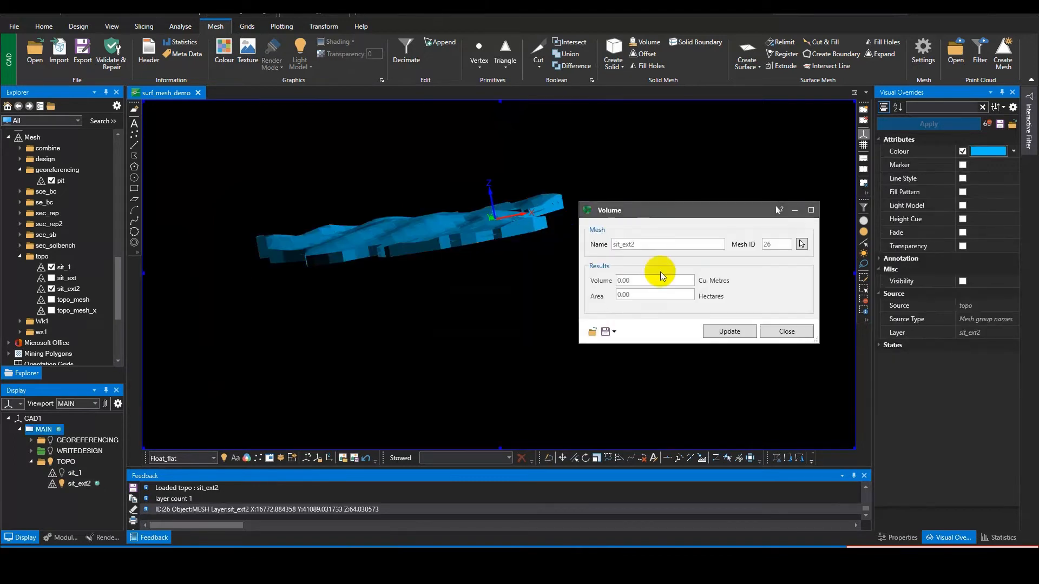
pyautogui.click(729, 331)
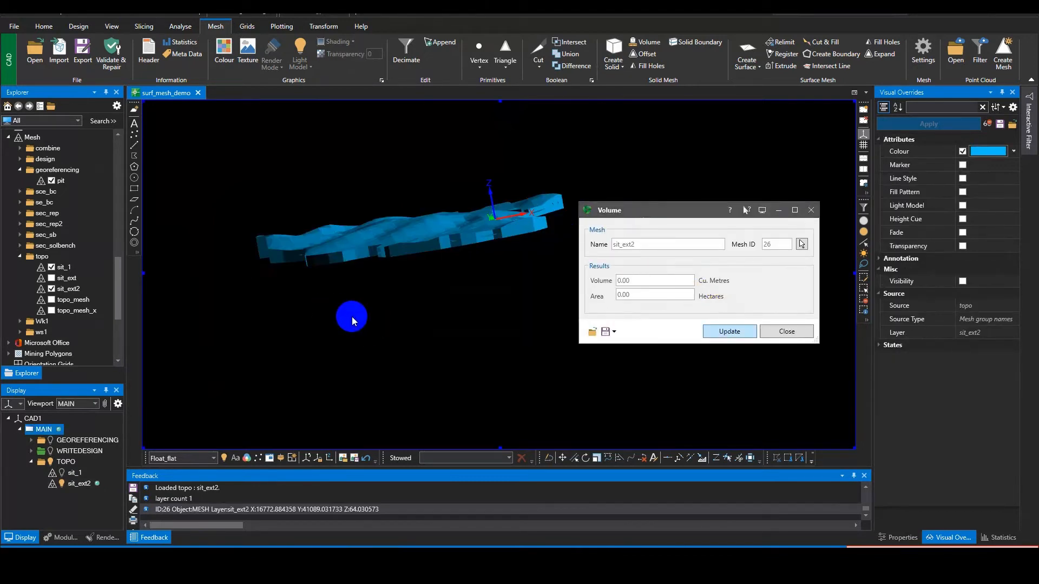
pyautogui.moveTo(352, 317); pyautogui.dragTo(396, 295, button='middle')
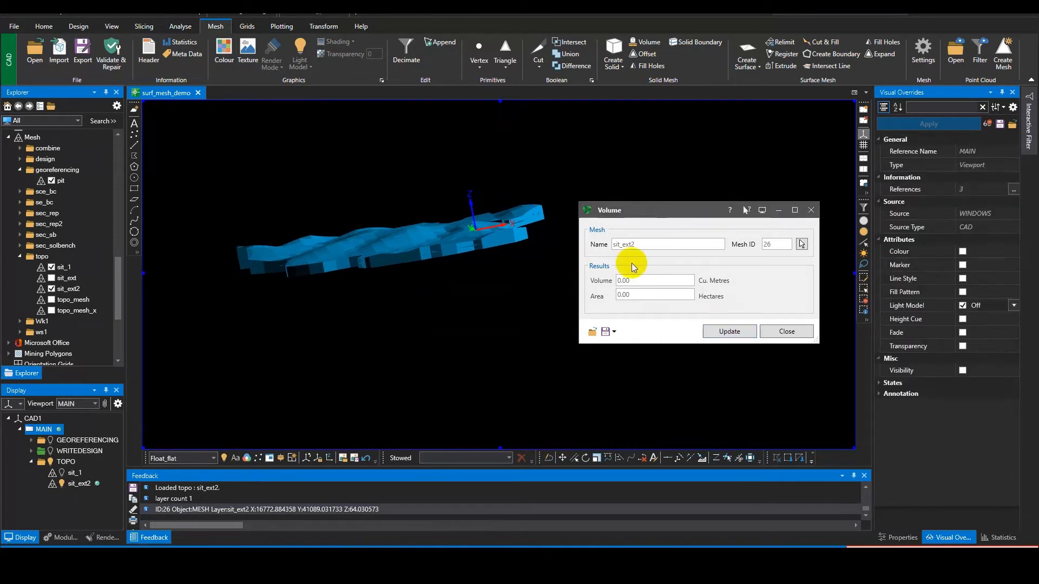
pyautogui.click(749, 329)
pyautogui.moveTo(677, 209); pyautogui.dragTo(675, 170)
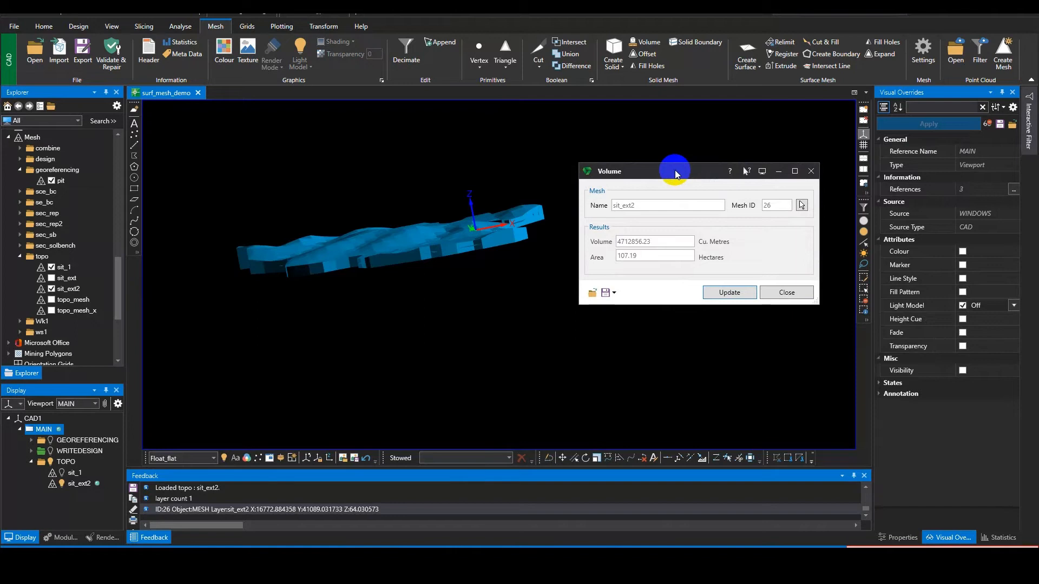
pyautogui.click(810, 171)
# Step: Load the topo_mesh_x mesh in plan view and unload the sit_ext2 and sit_1 meshes
pyautogui.moveTo(651, 208); pyautogui.dragTo(526, 301, button='middle')
pyautogui.press('p')
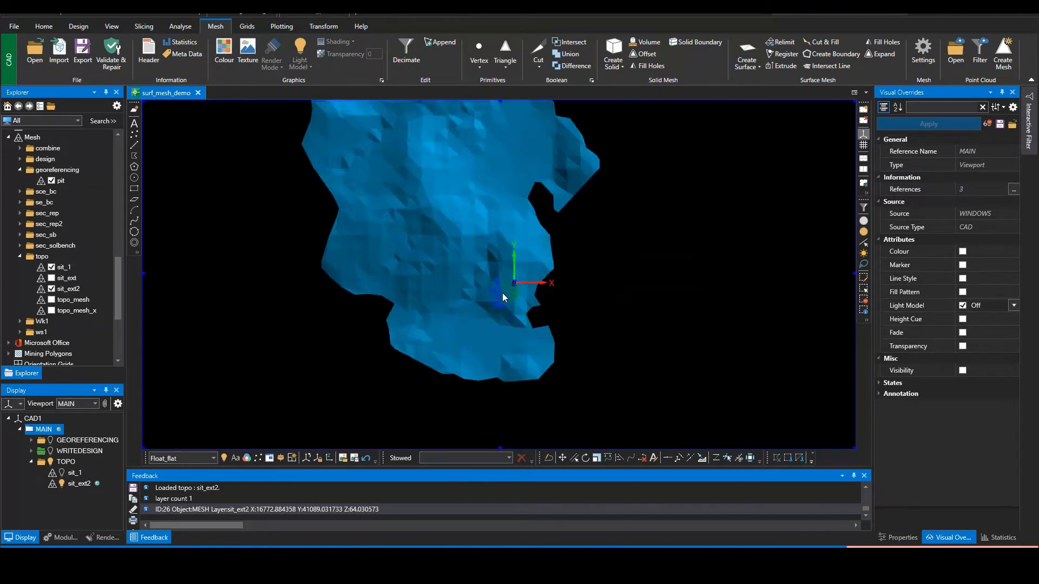
pyautogui.scroll(-5, 502, 293)
pyautogui.moveTo(498, 284)
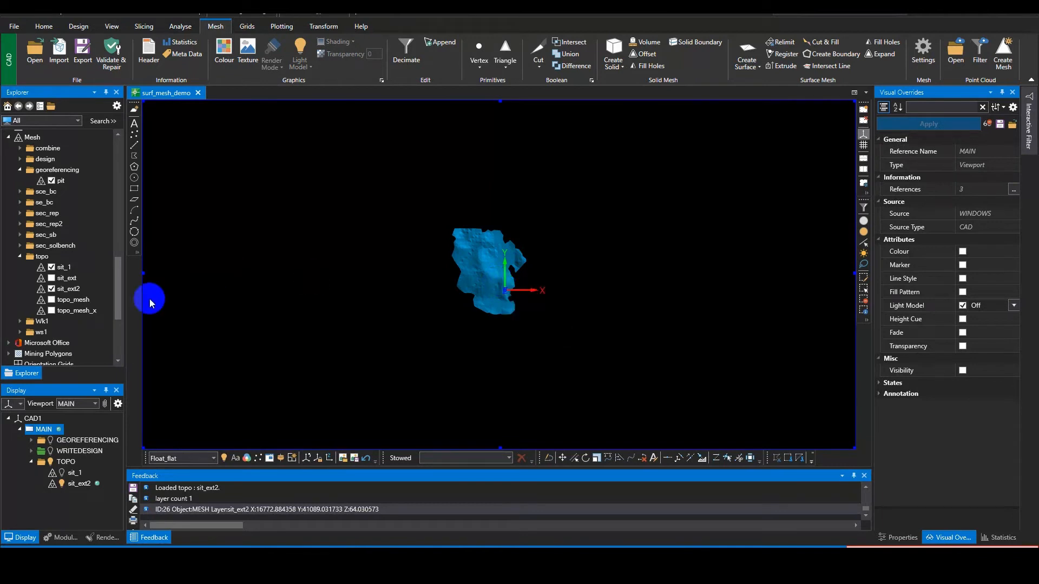
pyautogui.click(51, 290)
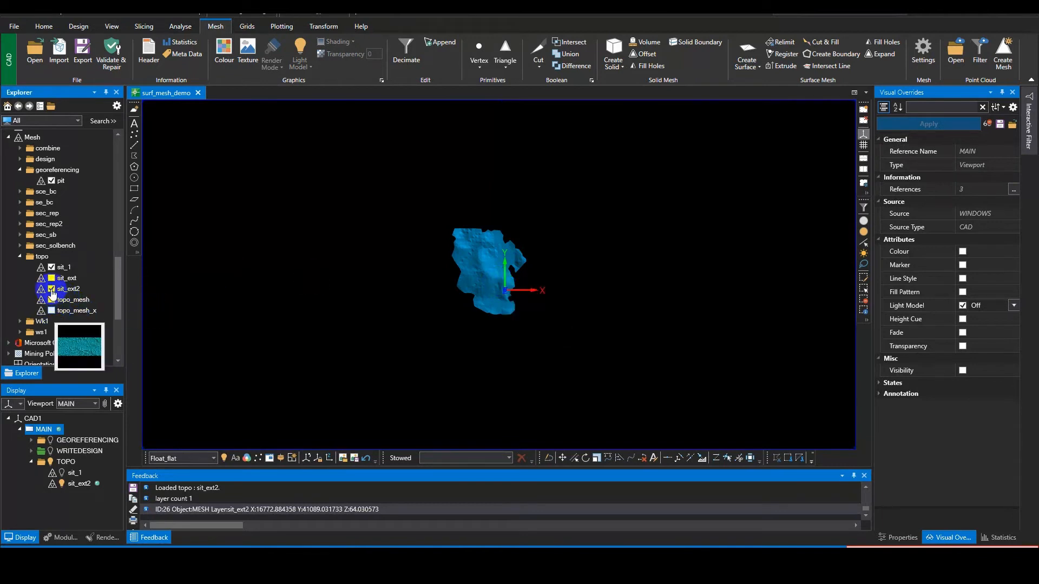
pyautogui.click(489, 159)
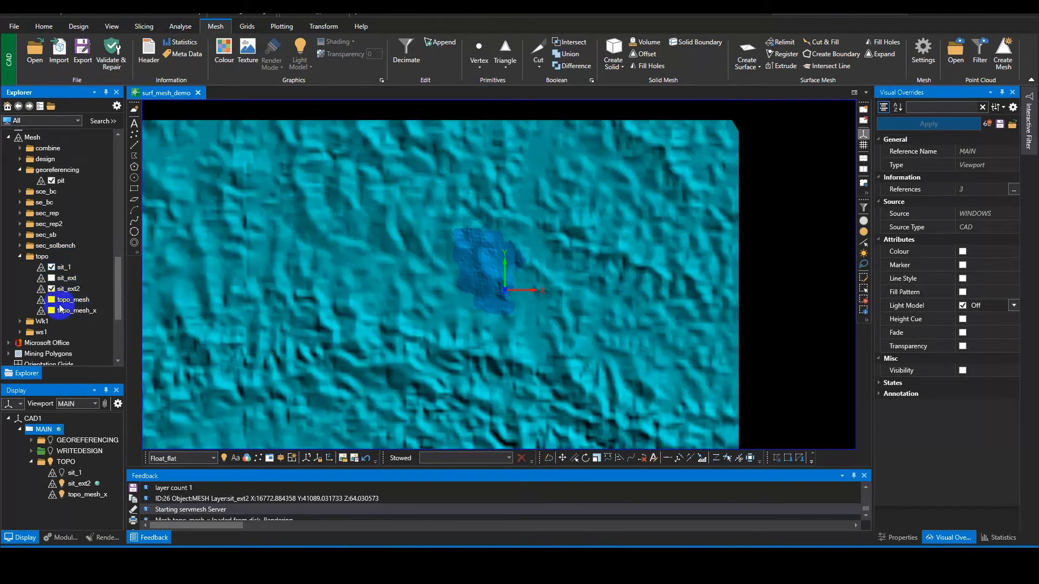
pyautogui.click(52, 289)
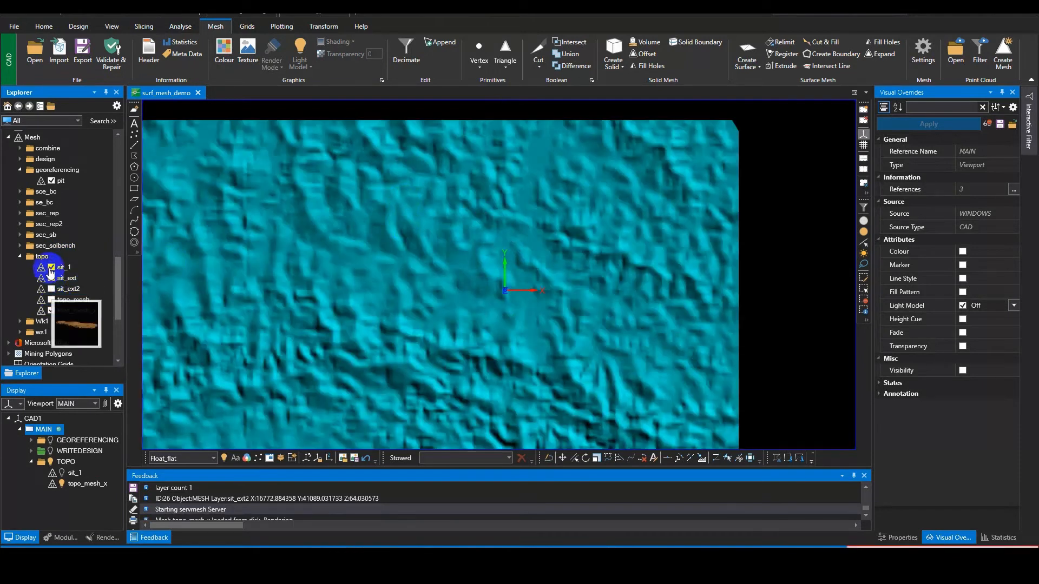
pyautogui.click(51, 267)
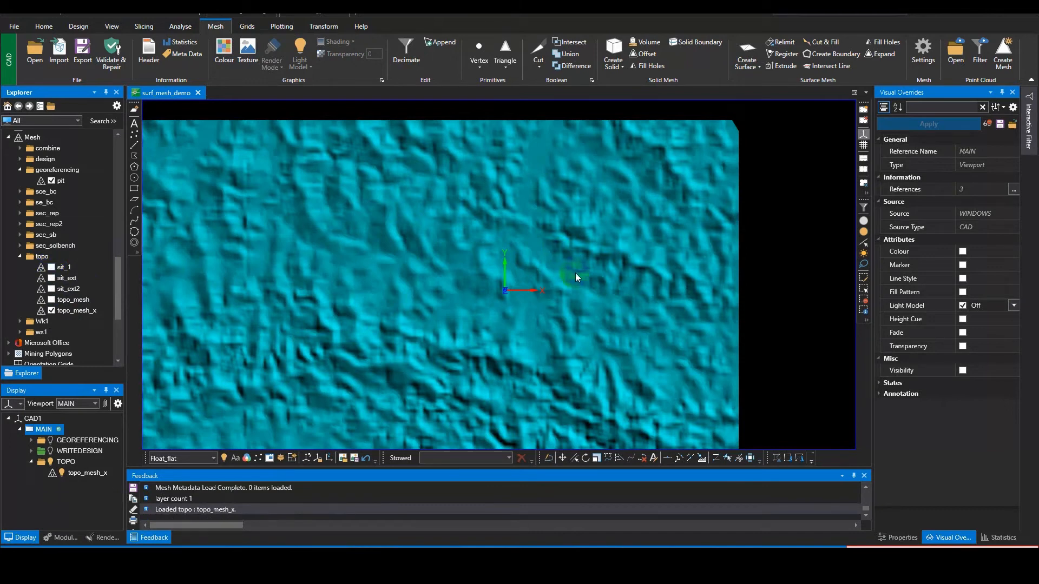
# Step: Start the Create Surface command with the whole topo_mesh_x mesh in view
pyautogui.moveTo(744, 254); pyautogui.dragTo(775, 260, button='middle')
pyautogui.scroll(-3, 601, 278)
pyautogui.scroll(2, 541, 275)
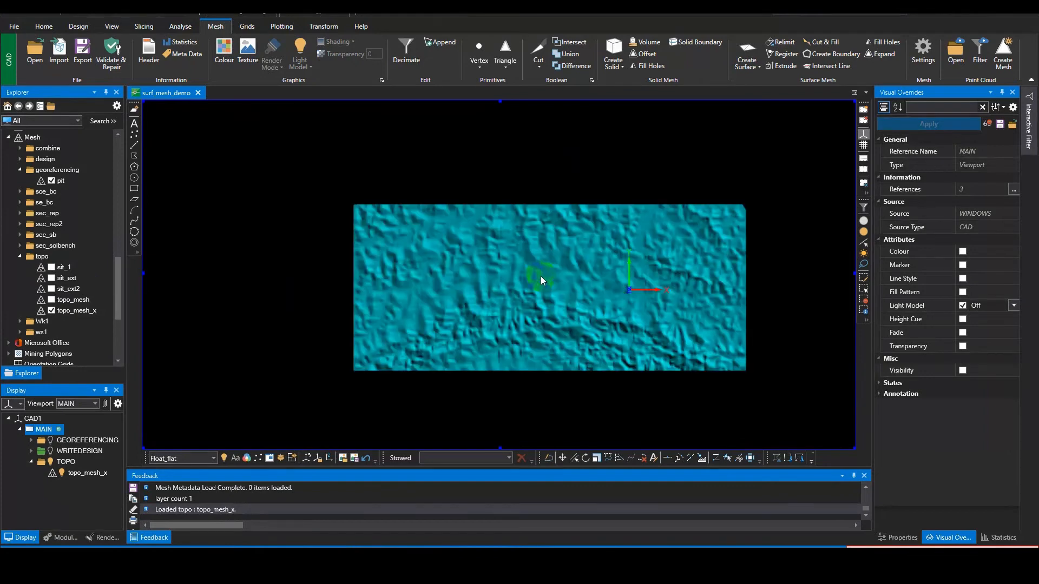
pyautogui.moveTo(540, 276); pyautogui.dragTo(512, 276, button='middle')
pyautogui.scroll(3, 505, 273)
pyautogui.scroll(-2, 506, 274)
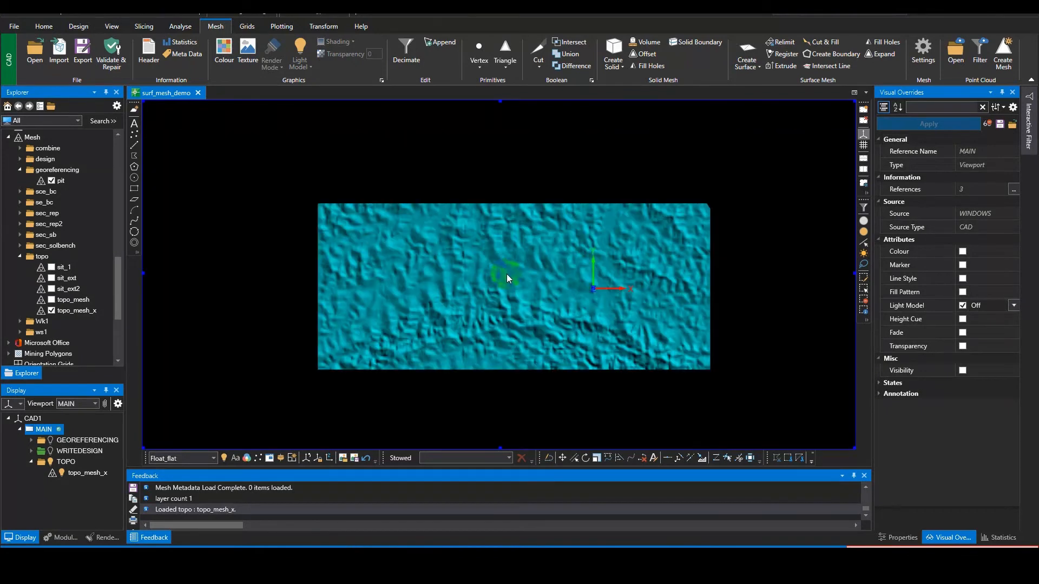
pyautogui.moveTo(507, 274)
pyautogui.click(749, 54)
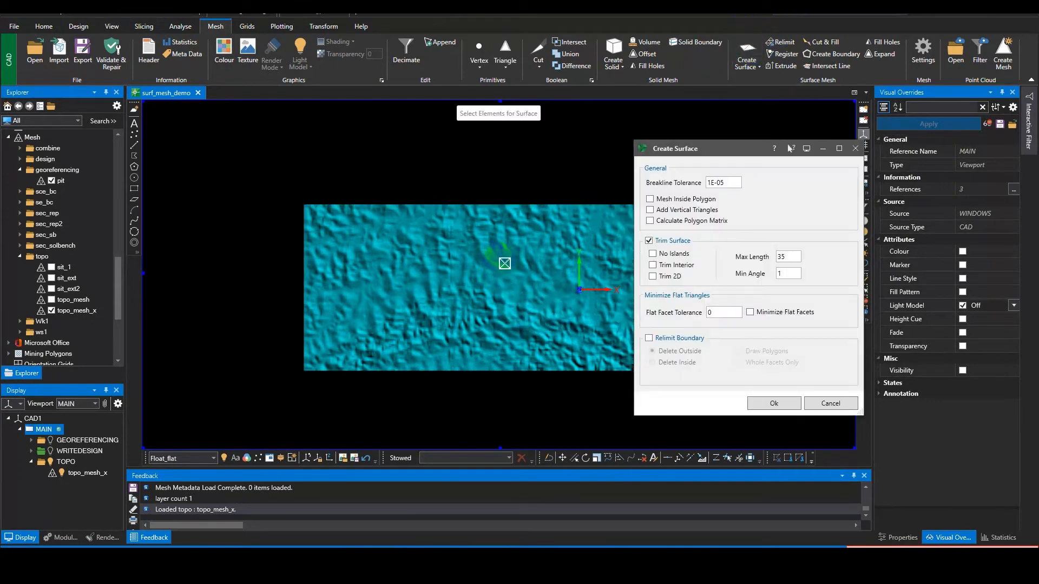
pyautogui.moveTo(505, 262); pyautogui.dragTo(441, 247, button='middle')
pyautogui.moveTo(552, 241); pyautogui.dragTo(522, 260, button='middle')
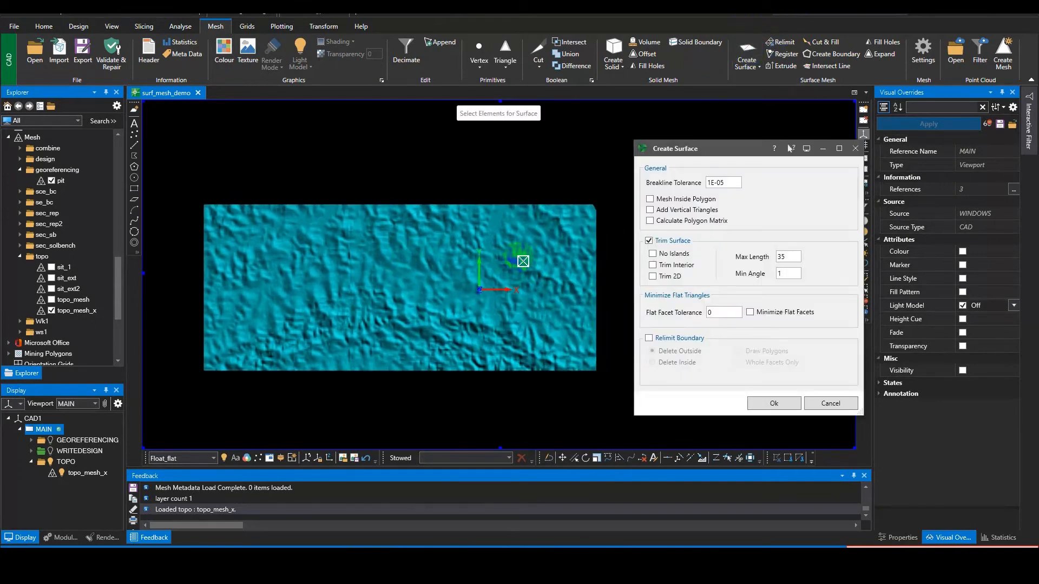
# Step: Try Relimit Boundary in the Create Surface options with Draw Polygons and Delete Inside, then disable it again
pyautogui.click(649, 338)
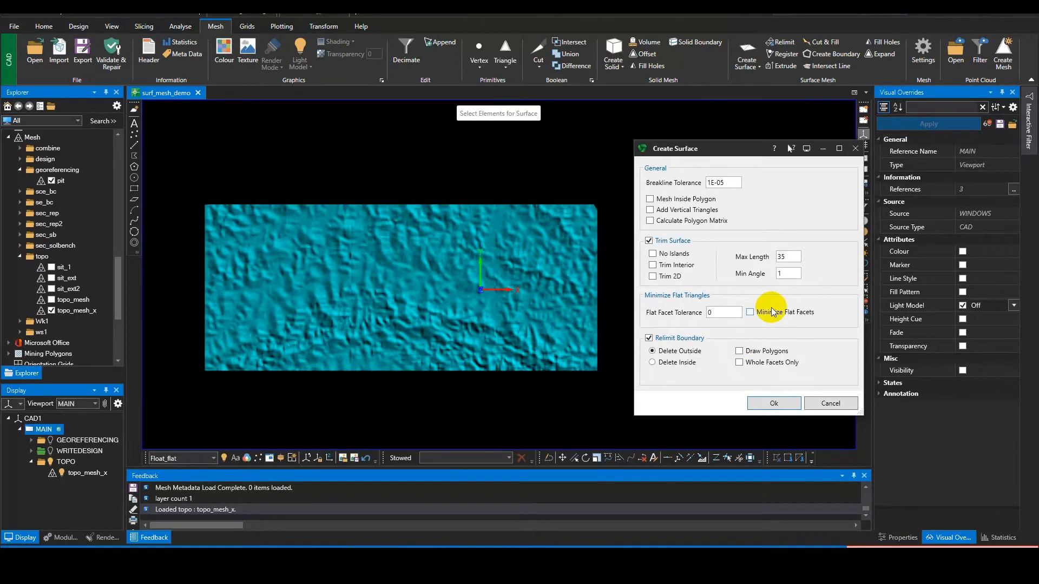
pyautogui.click(739, 350)
pyautogui.click(613, 222)
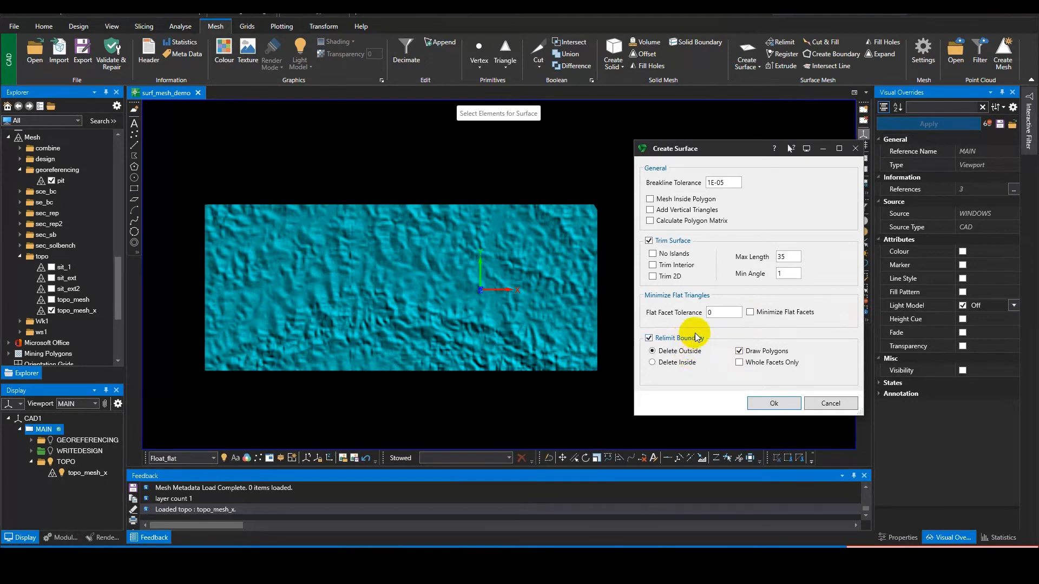
pyautogui.click(683, 363)
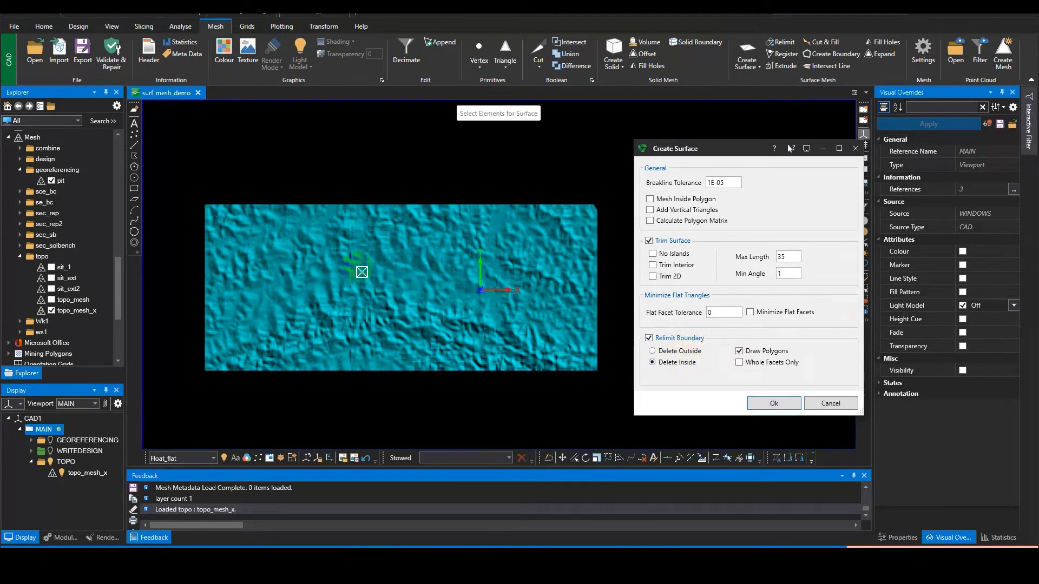
pyautogui.click(369, 245)
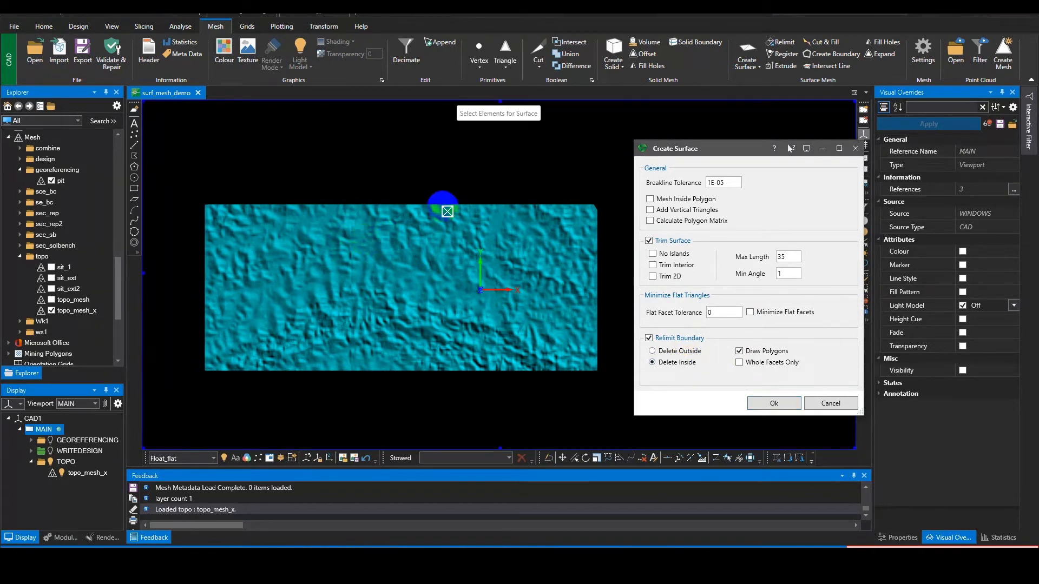
pyautogui.click(670, 339)
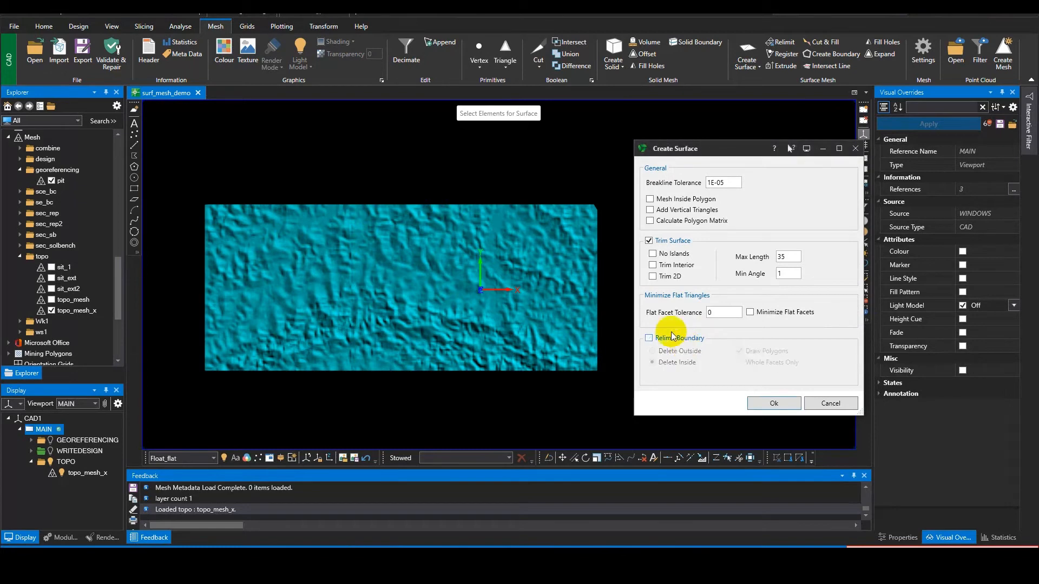
# Step: Restart Create Surface, enable Relimit Boundary with Draw Polygons and Delete Inside, turn off Trim Surface, and leave the command
pyautogui.moveTo(445, 180); pyautogui.dragTo(429, 196, button='middle')
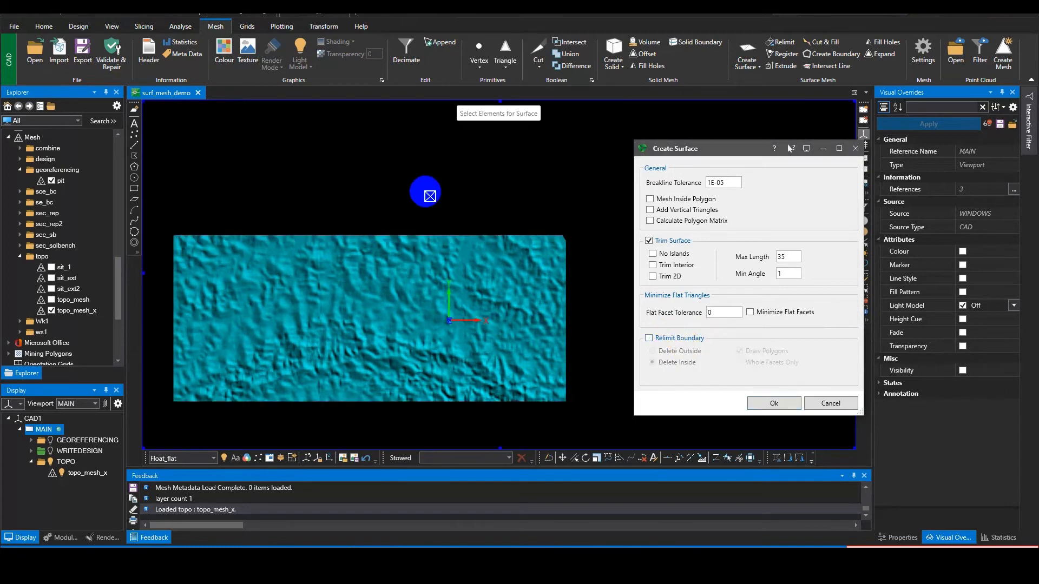
pyautogui.press('Escape')
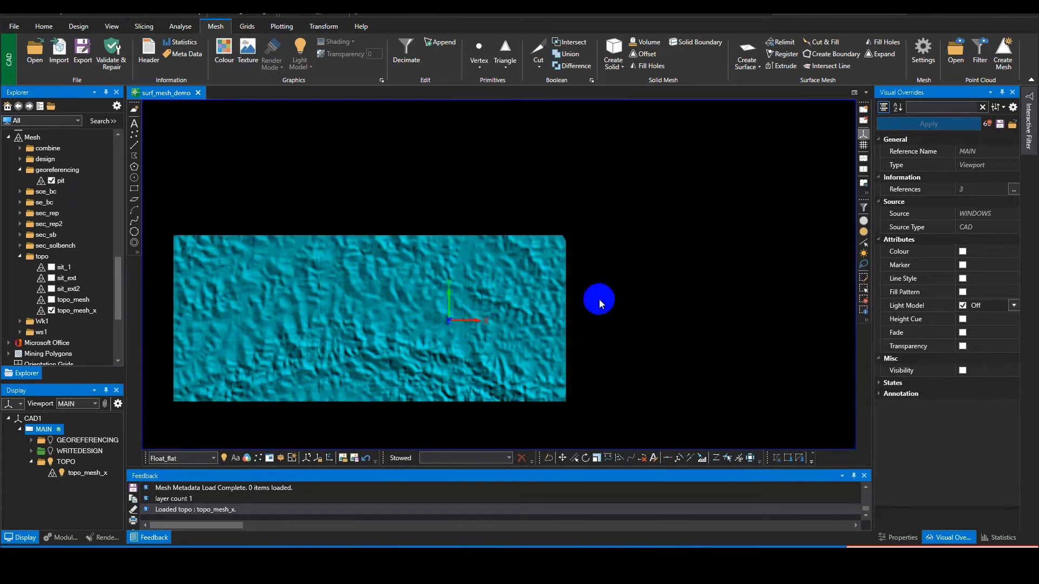
pyautogui.click(747, 51)
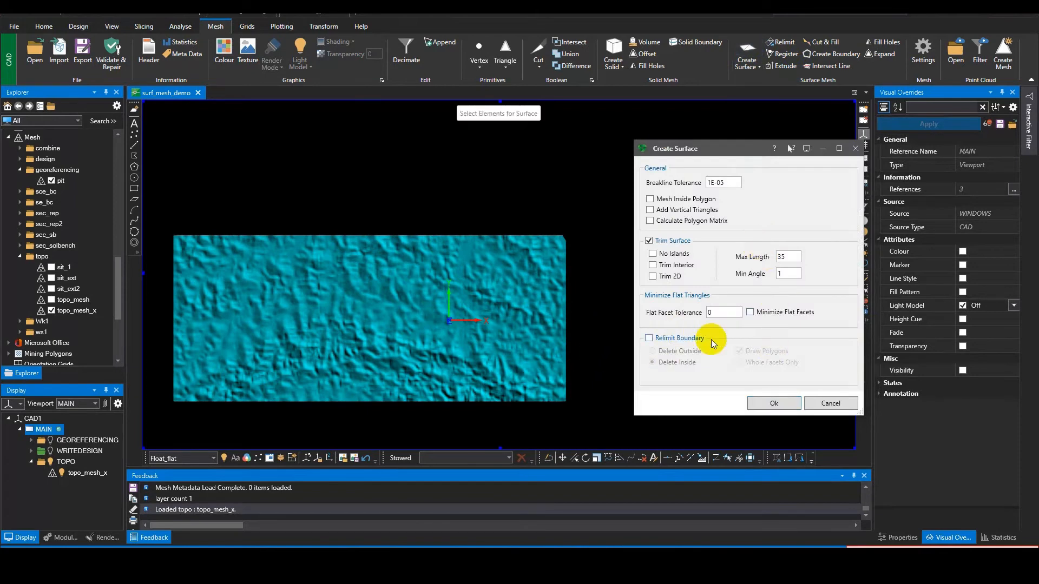
pyautogui.click(679, 339)
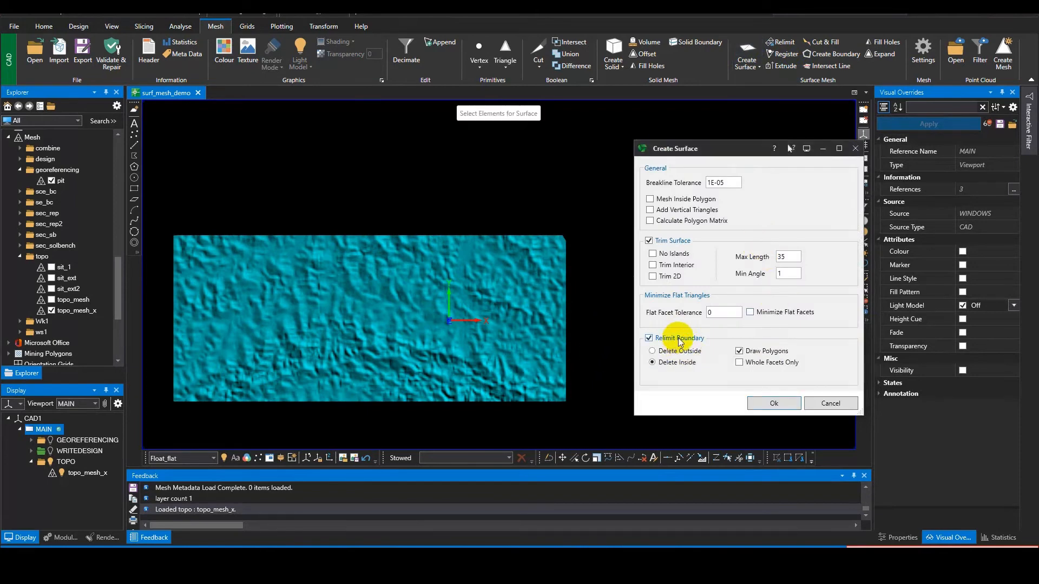
pyautogui.click(663, 240)
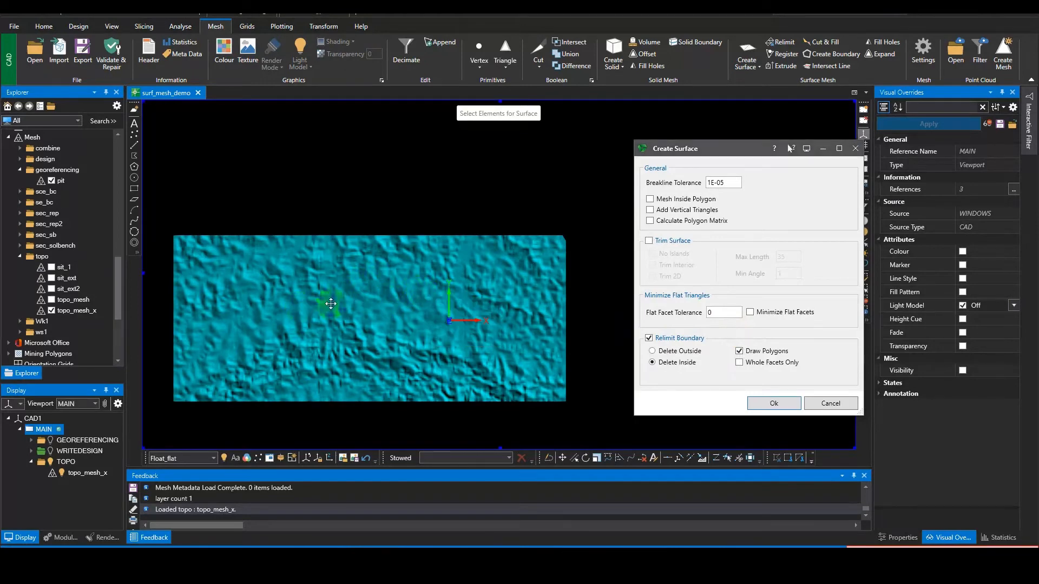
pyautogui.scroll(5, 424, 269)
pyautogui.click(439, 189)
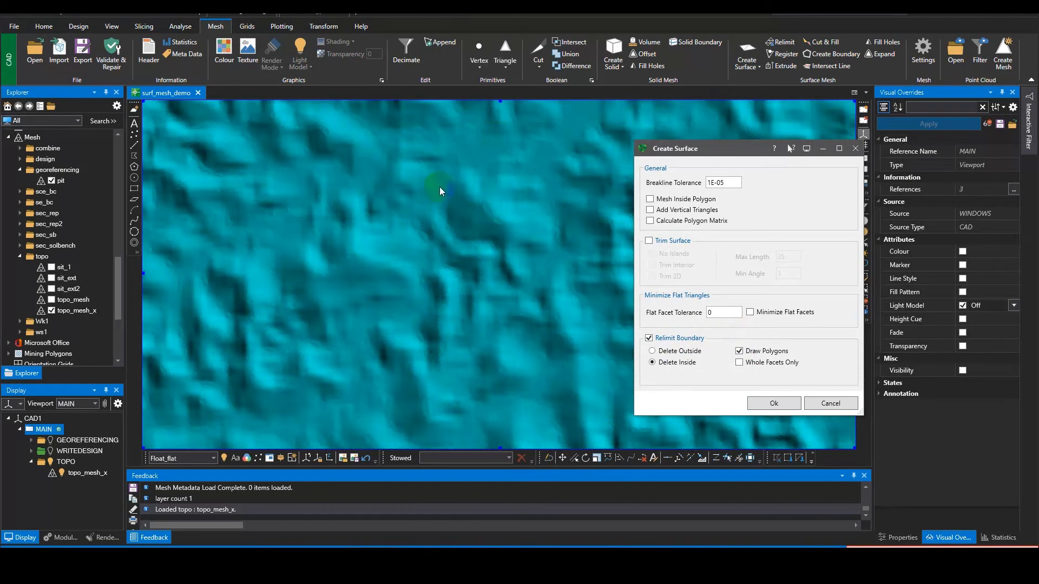
pyautogui.scroll(-5, 530, 260)
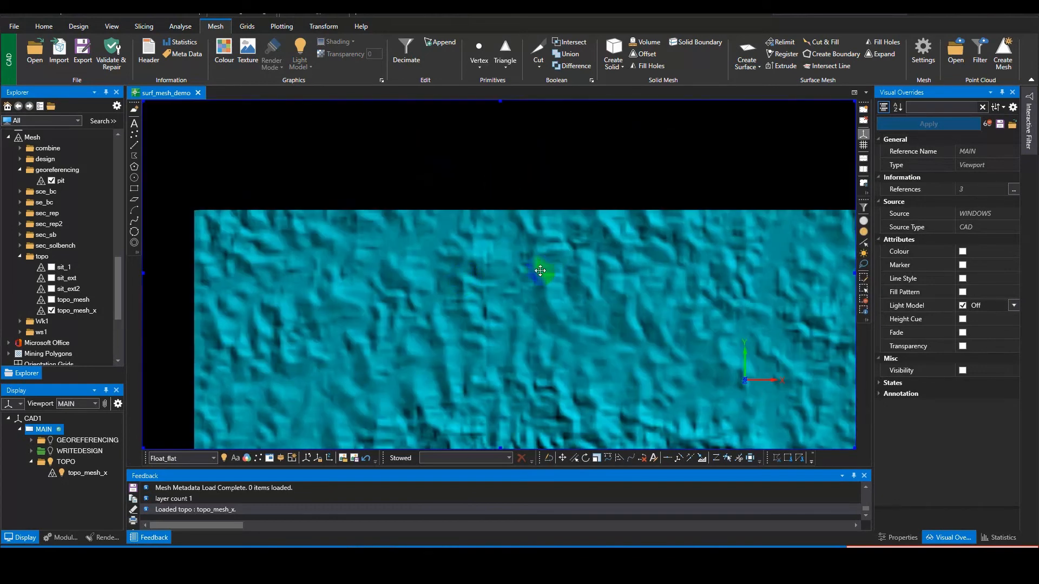
pyautogui.moveTo(544, 268); pyautogui.dragTo(493, 247, button='middle')
# Step: Reopen Create Surface to review the Relimit Boundary deletion and Draw Polygons options over topo_mesh_x, then cancel the command
pyautogui.click(756, 63)
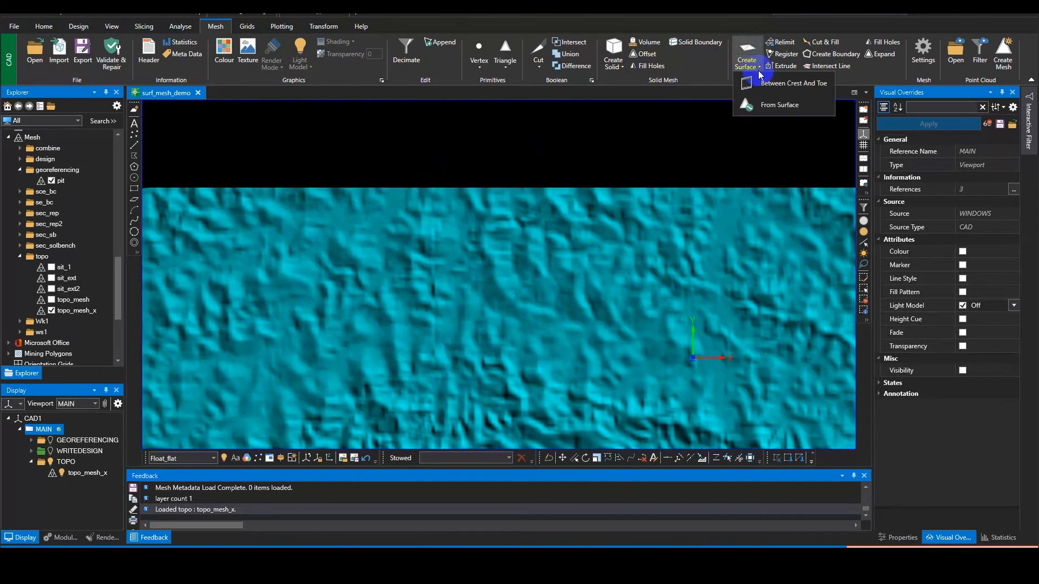
pyautogui.click(747, 48)
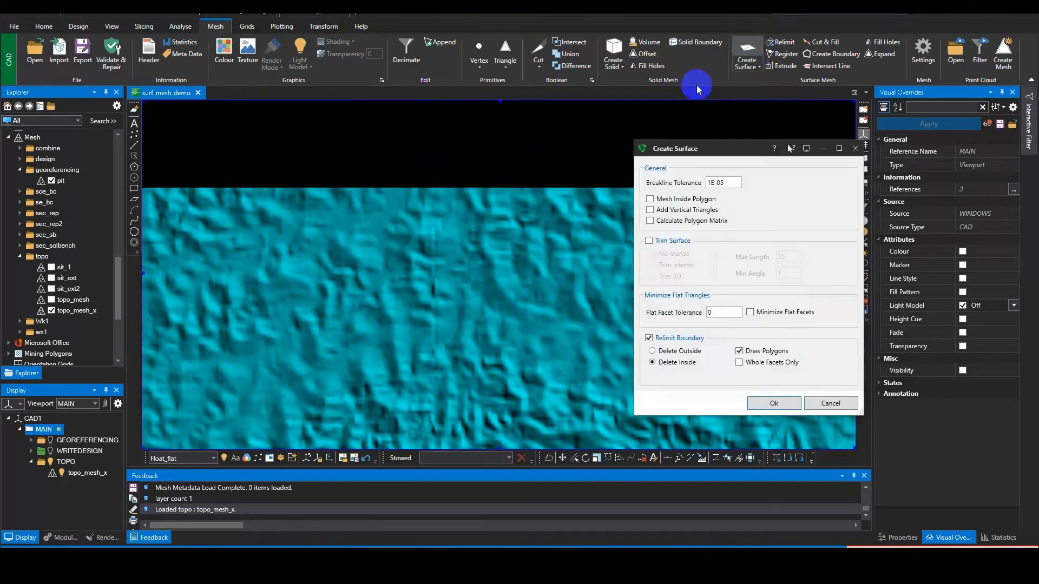
pyautogui.moveTo(516, 225); pyautogui.dragTo(502, 155, button='middle')
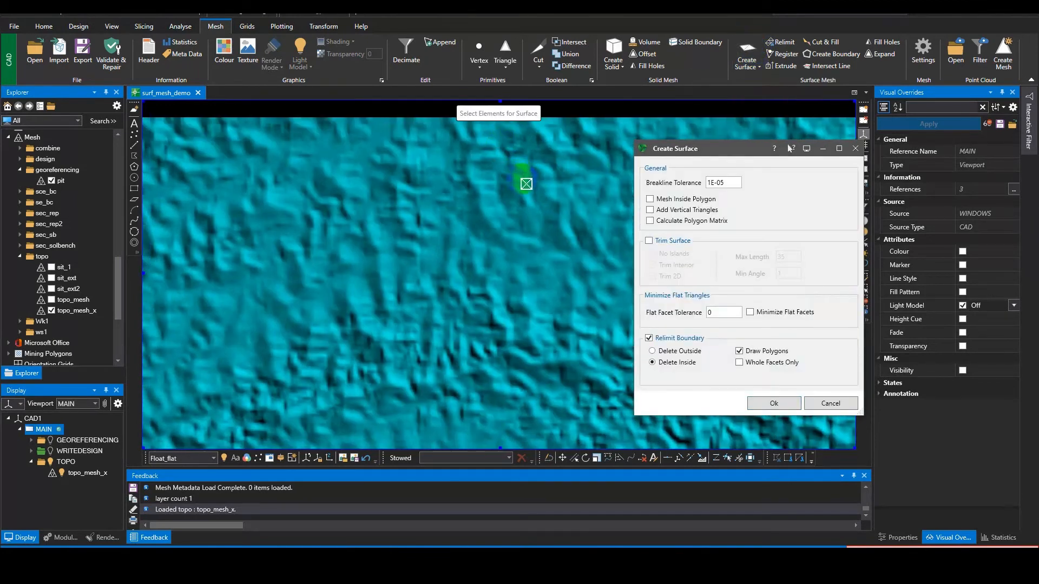
pyautogui.moveTo(526, 184)
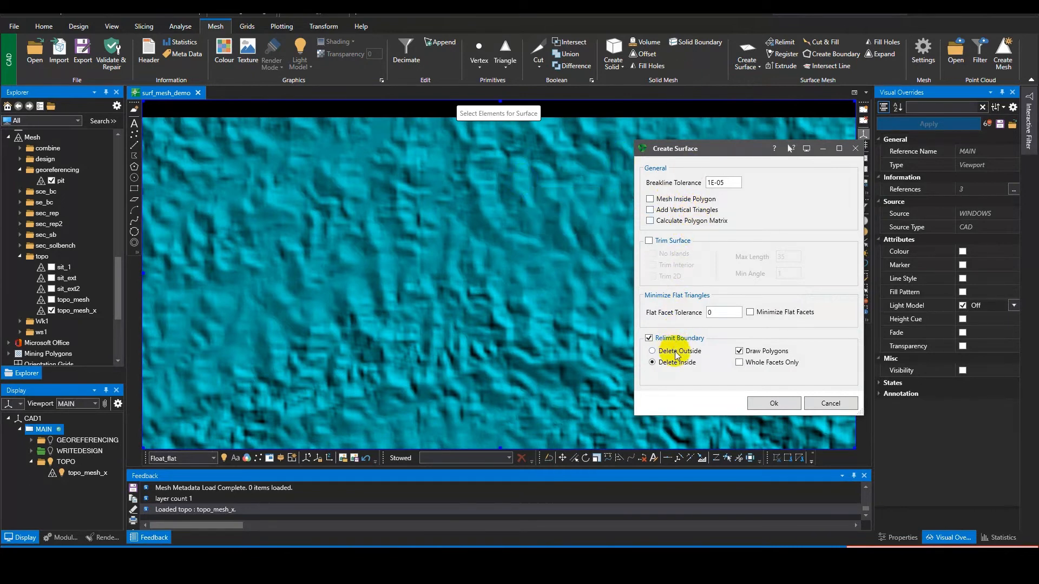
pyautogui.click(740, 352)
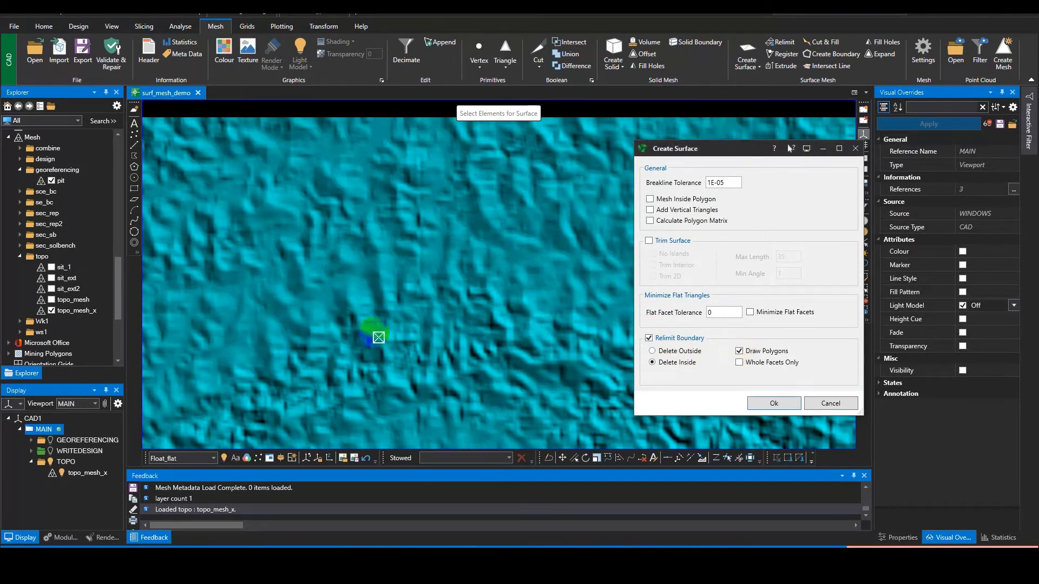
pyautogui.moveTo(357, 309); pyautogui.dragTo(427, 286, button='middle')
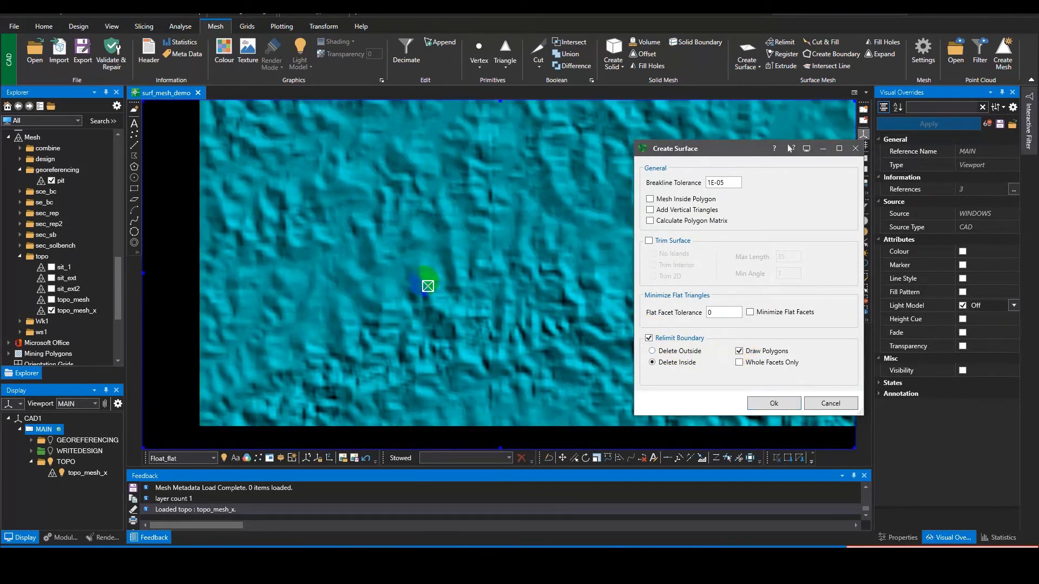
pyautogui.press('Escape')
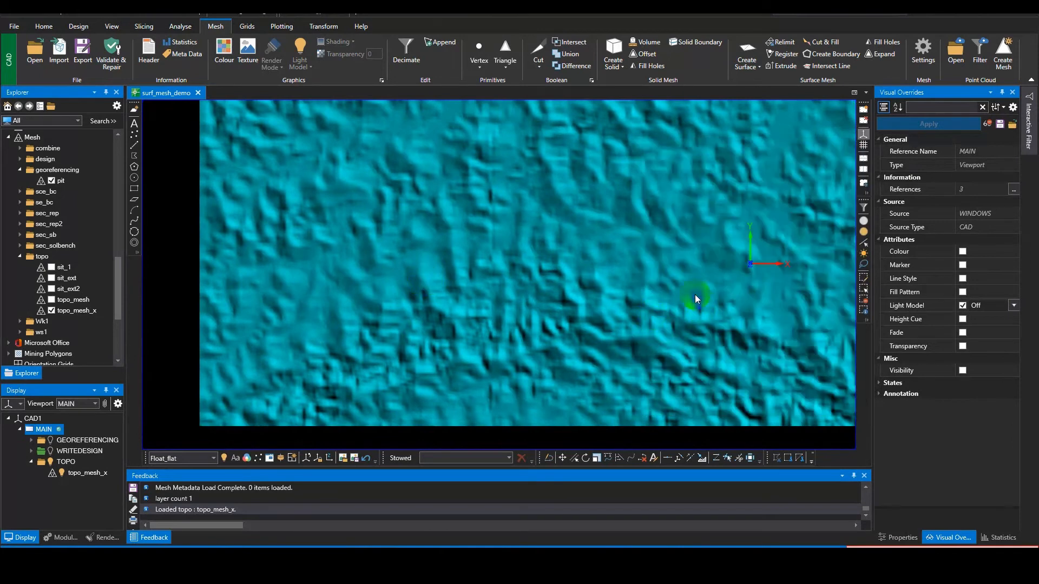
# Step: Examine how the Create Surface relimit options apply to the whole topo_mesh_x mesh, then close the command without creating a surface
pyautogui.scroll(-5, 613, 229)
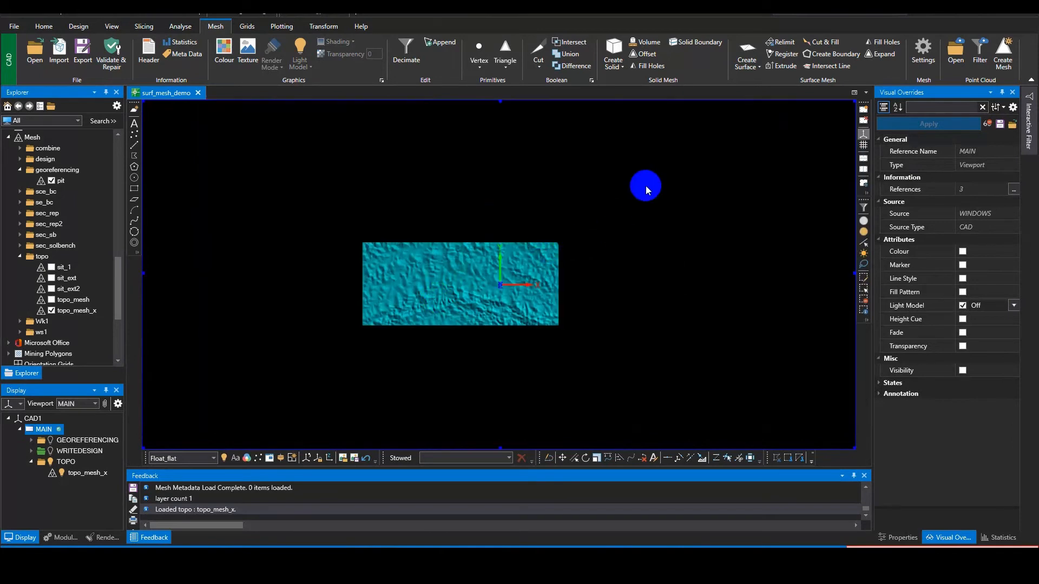
pyautogui.click(747, 58)
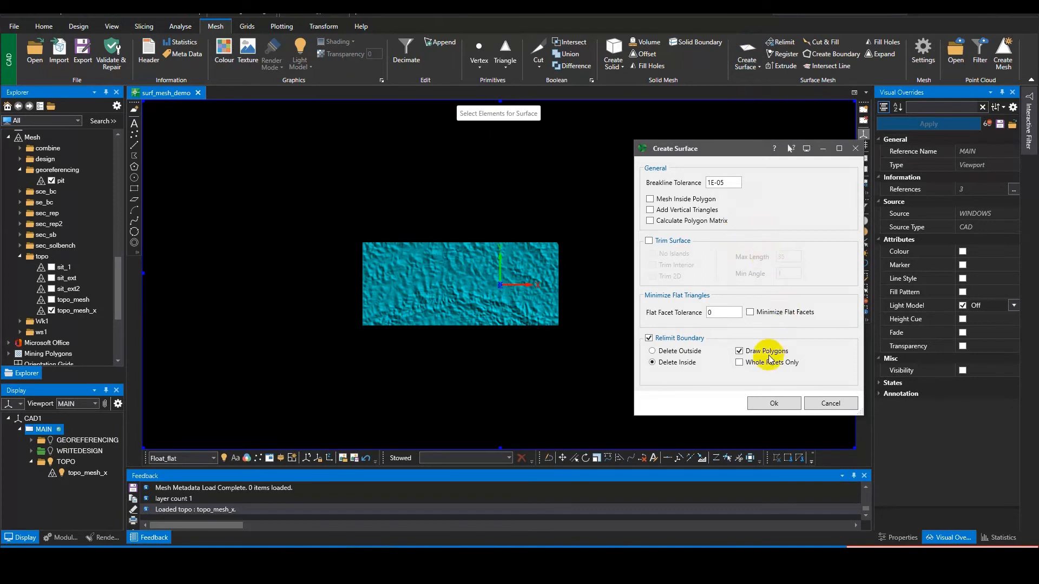
pyautogui.scroll(5, 468, 308)
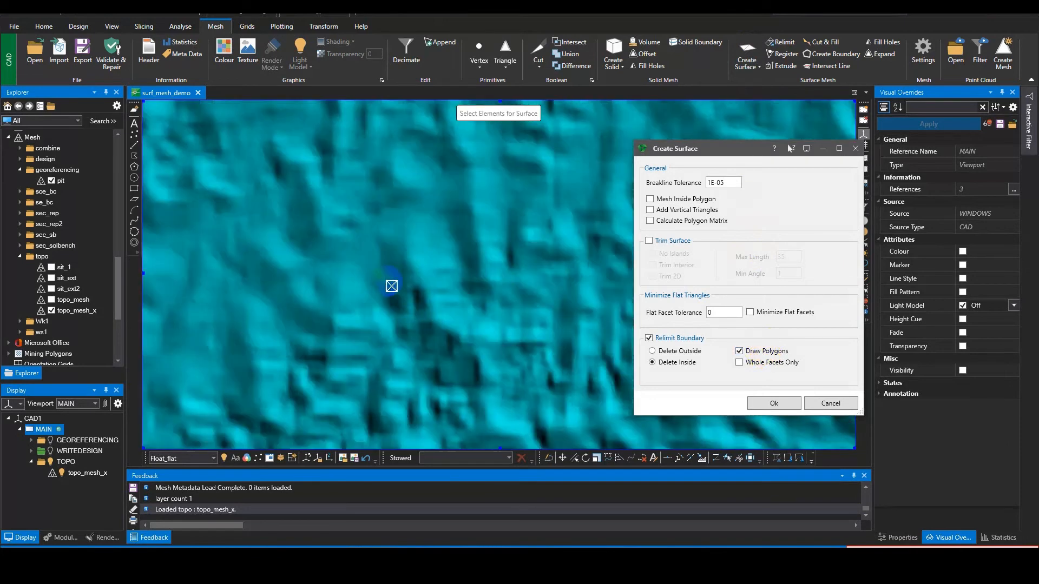
pyautogui.scroll(-3, 416, 264)
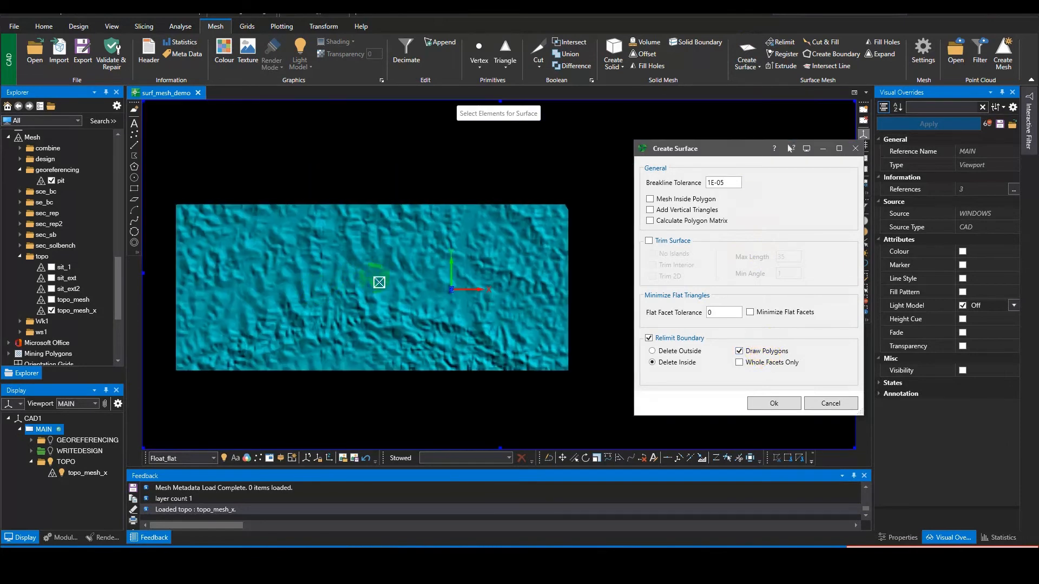
pyautogui.scroll(4, 378, 281)
pyautogui.scroll(-4, 392, 282)
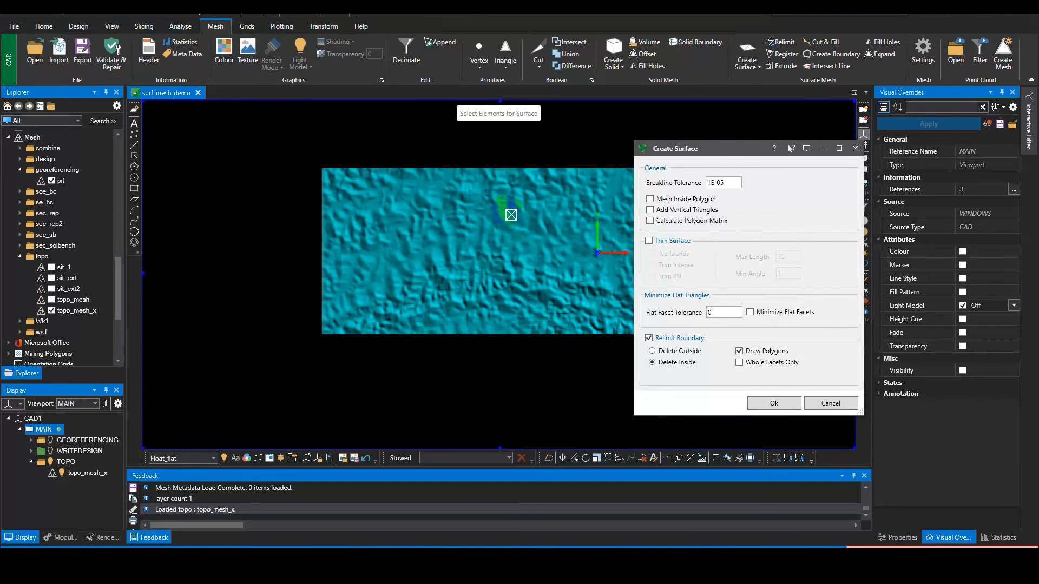
pyautogui.moveTo(511, 215)
pyautogui.moveTo(519, 261); pyautogui.dragTo(463, 344, button='middle')
pyautogui.press('Escape')
pyautogui.moveTo(545, 248); pyautogui.dragTo(479, 216, button='middle')
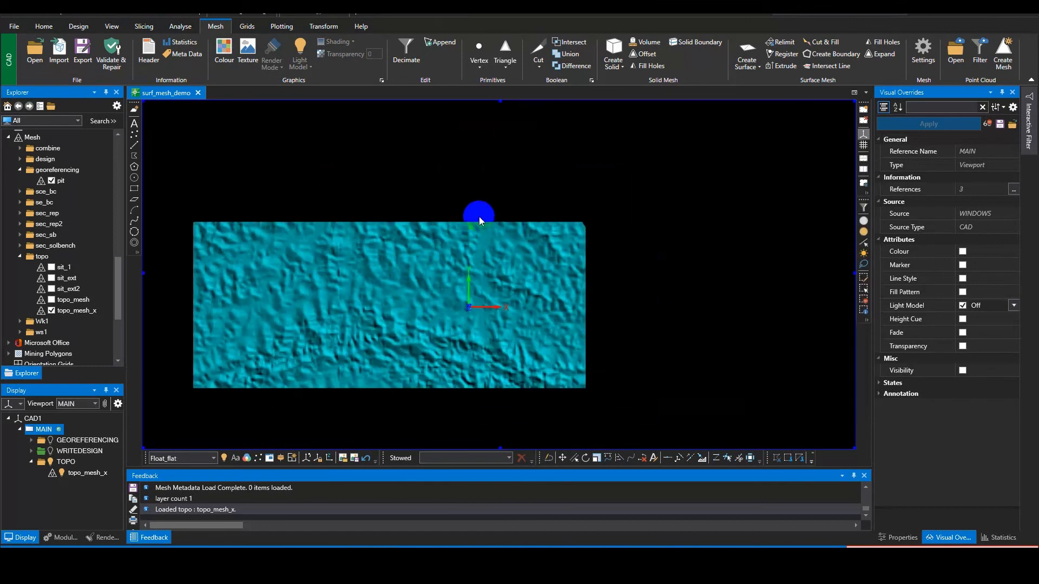
pyautogui.moveTo(482, 221)
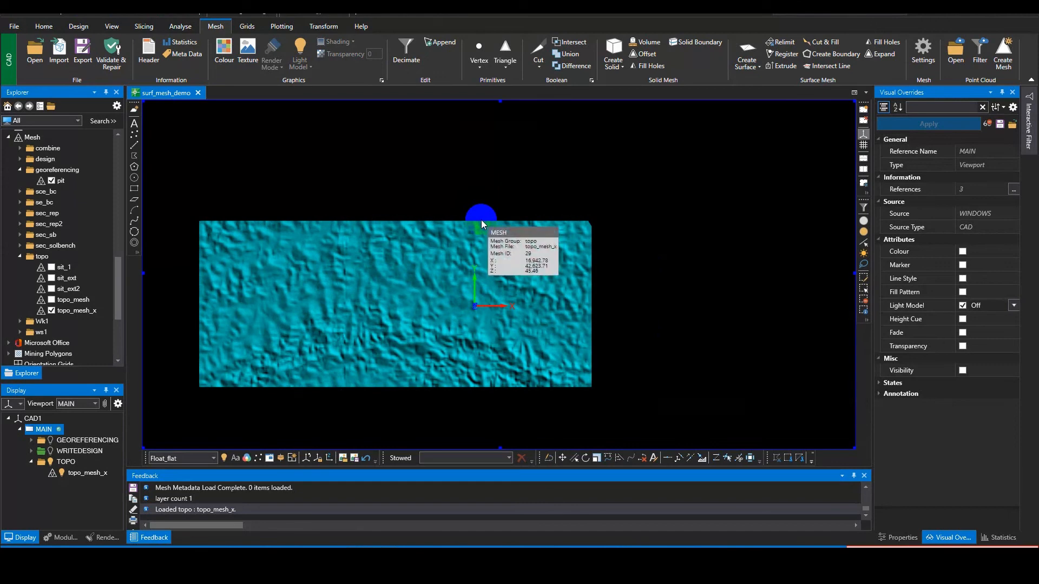